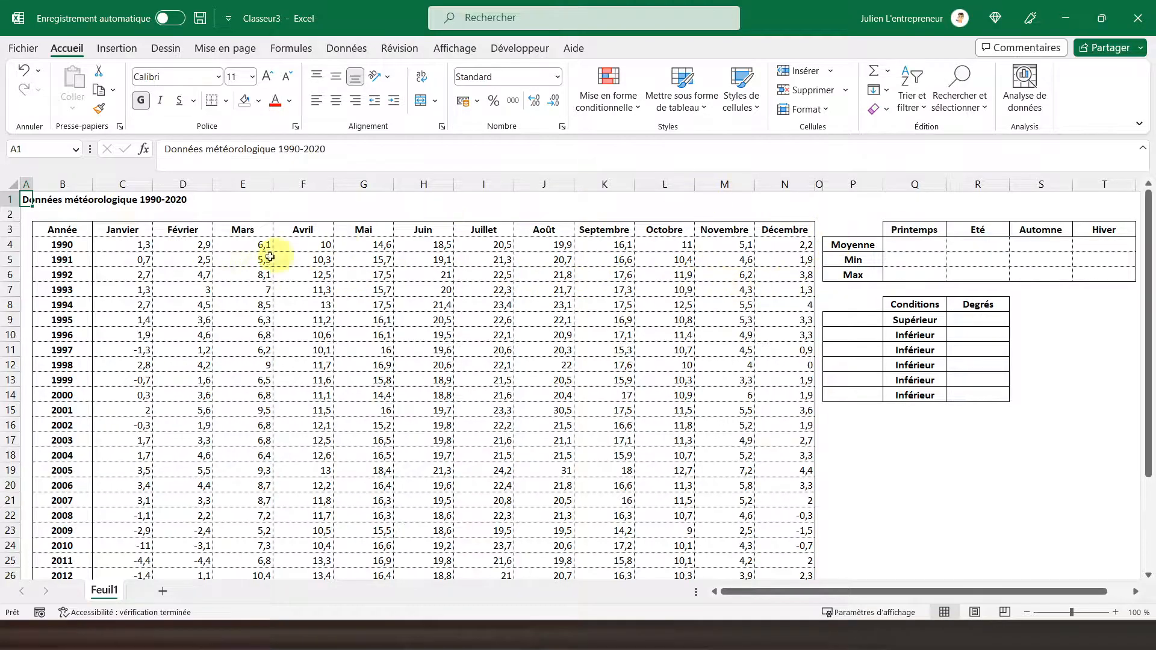
click(118, 250)
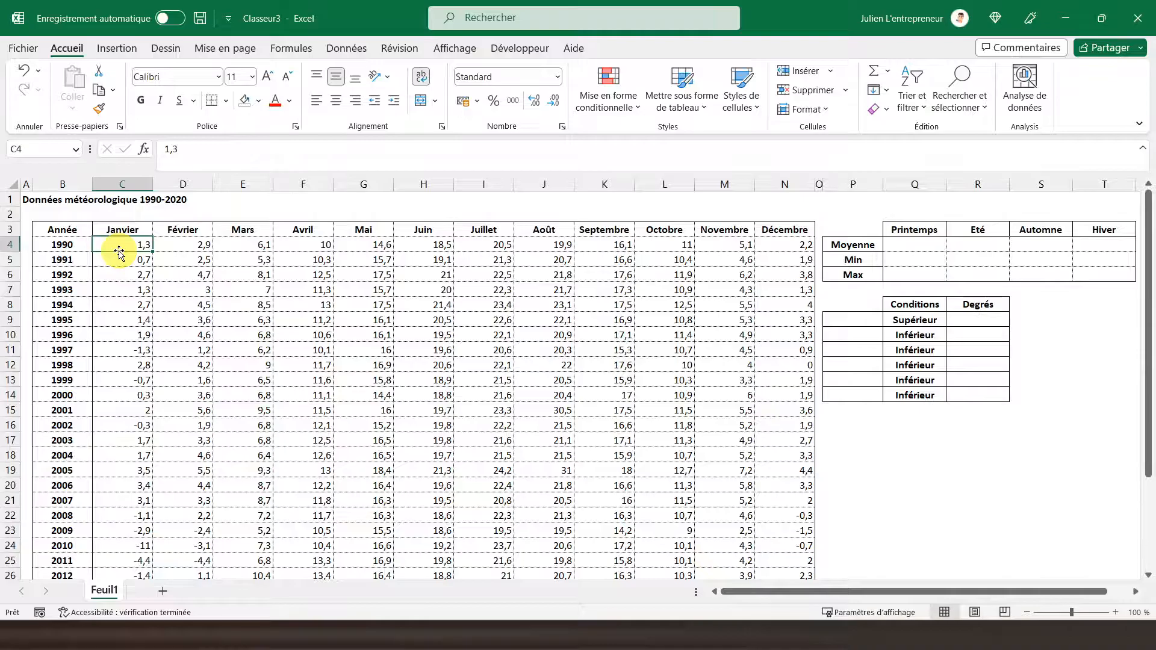
scroll(119, 251, down, 5)
scroll(119, 253, up, 5)
- Calculate the spring (Printemps) average in Q4 with MOYENNE over the April to June temperatures F4:H34
click(894, 245)
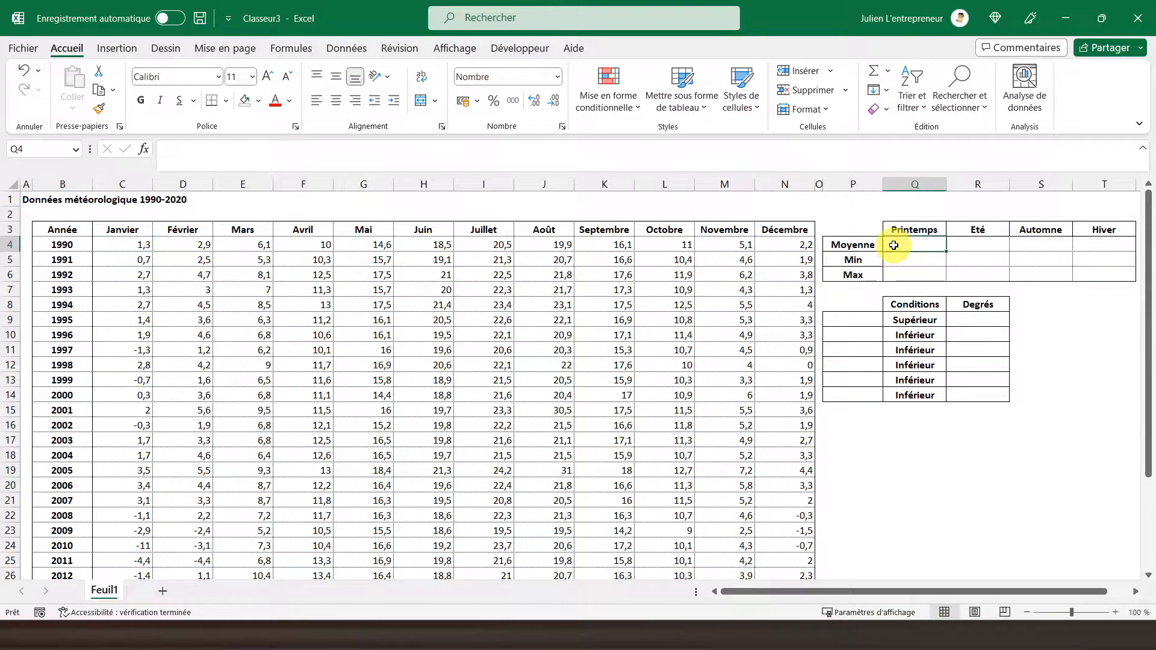
text(=mo)
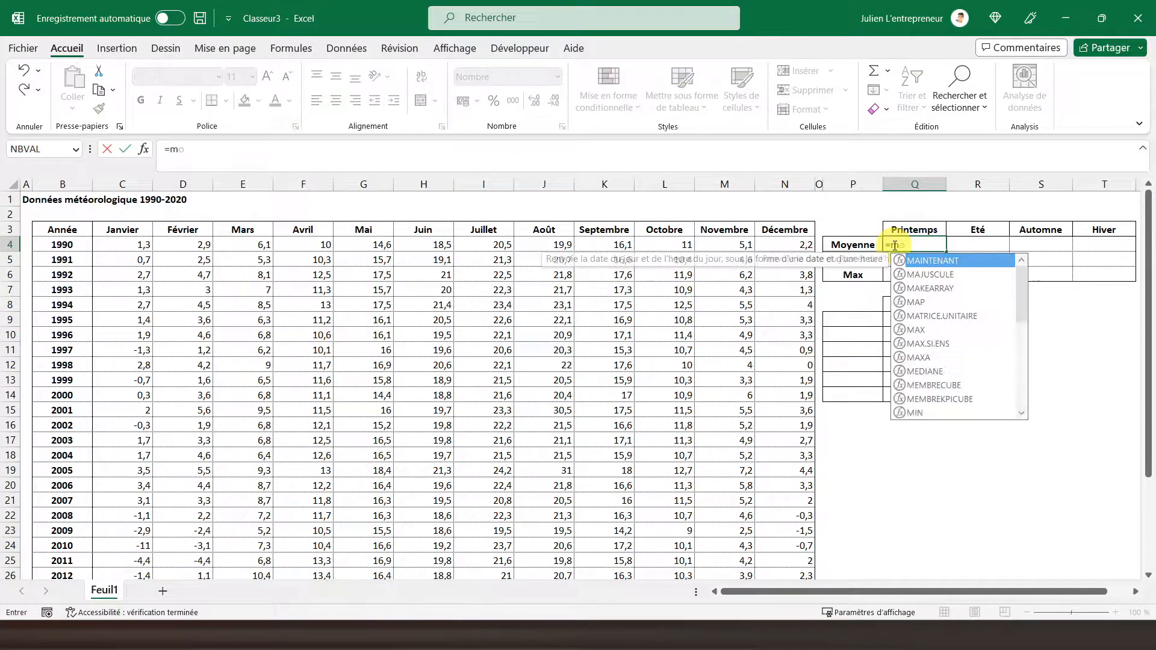
text(yenne()
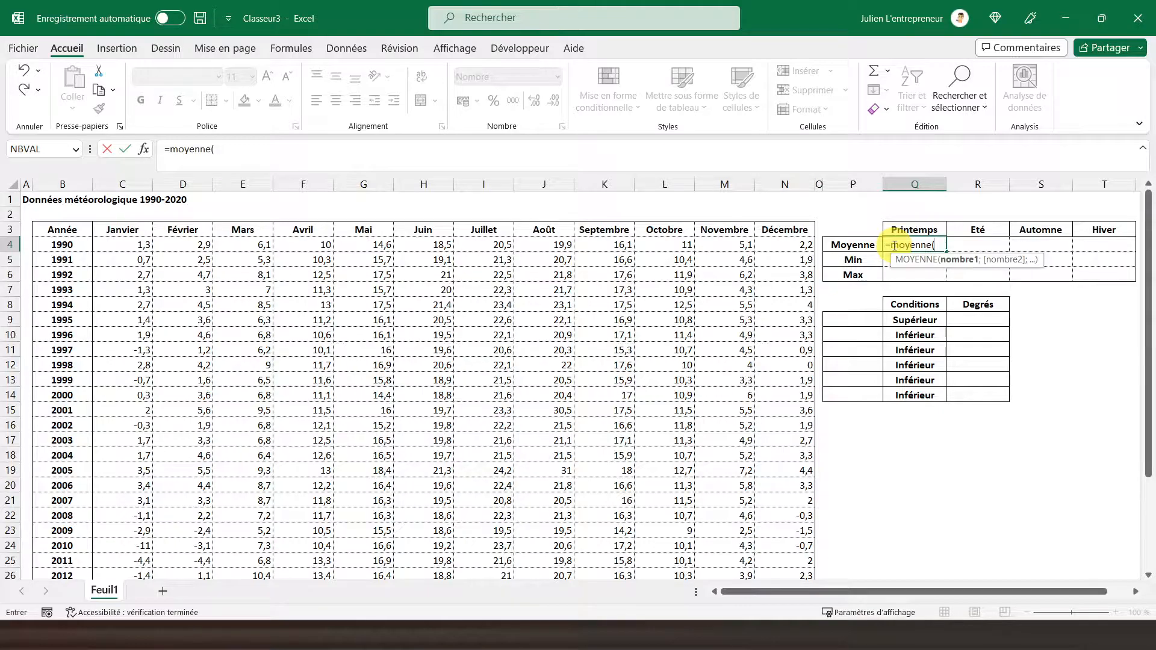
drag(301, 245, 424, 274)
drag(415, 474, 422, 549)
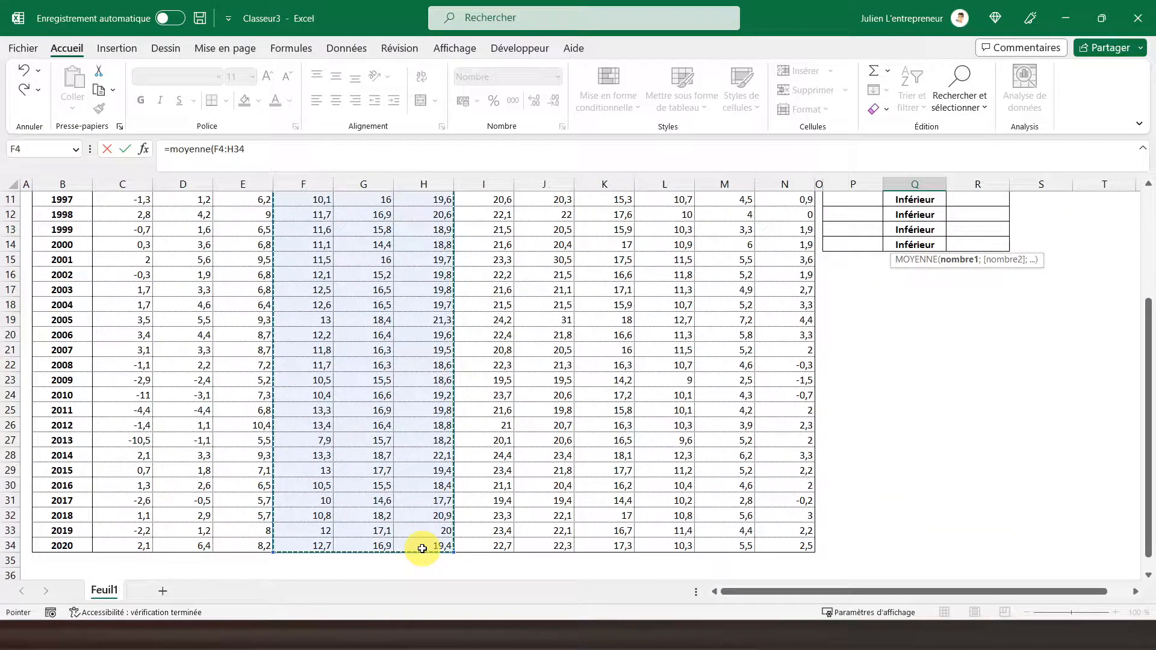
key(Return)
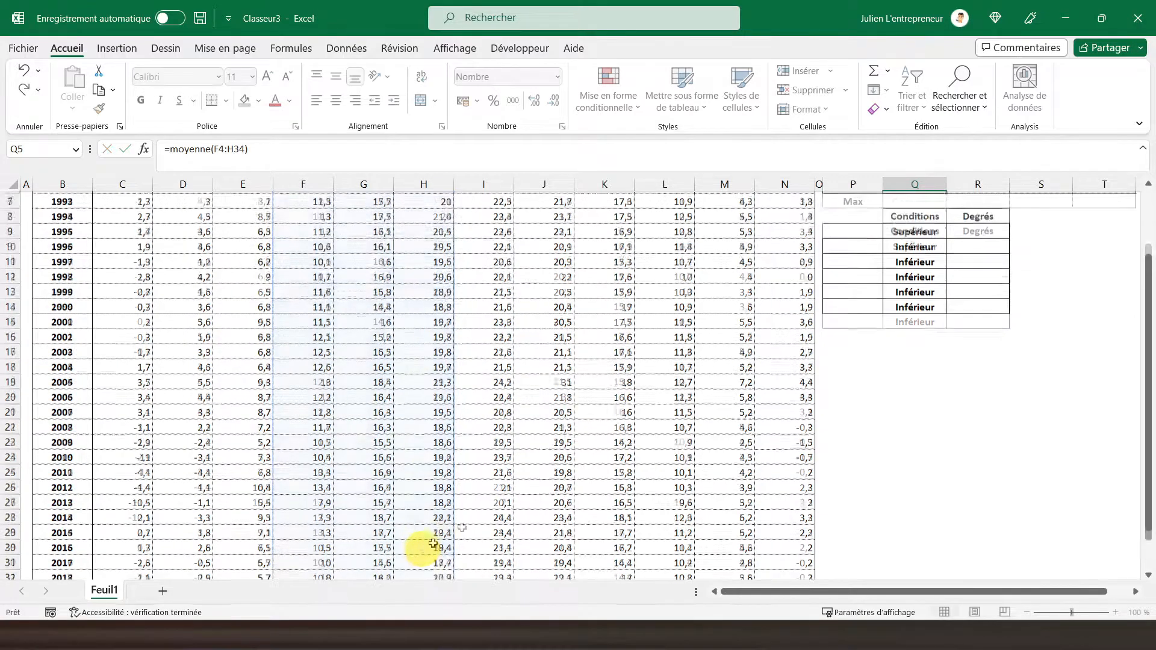
- Calculate the summer (Eté) average in R4 with MOYENNE over the July to September temperatures I4:K34
scroll(812, 450, up, 2)
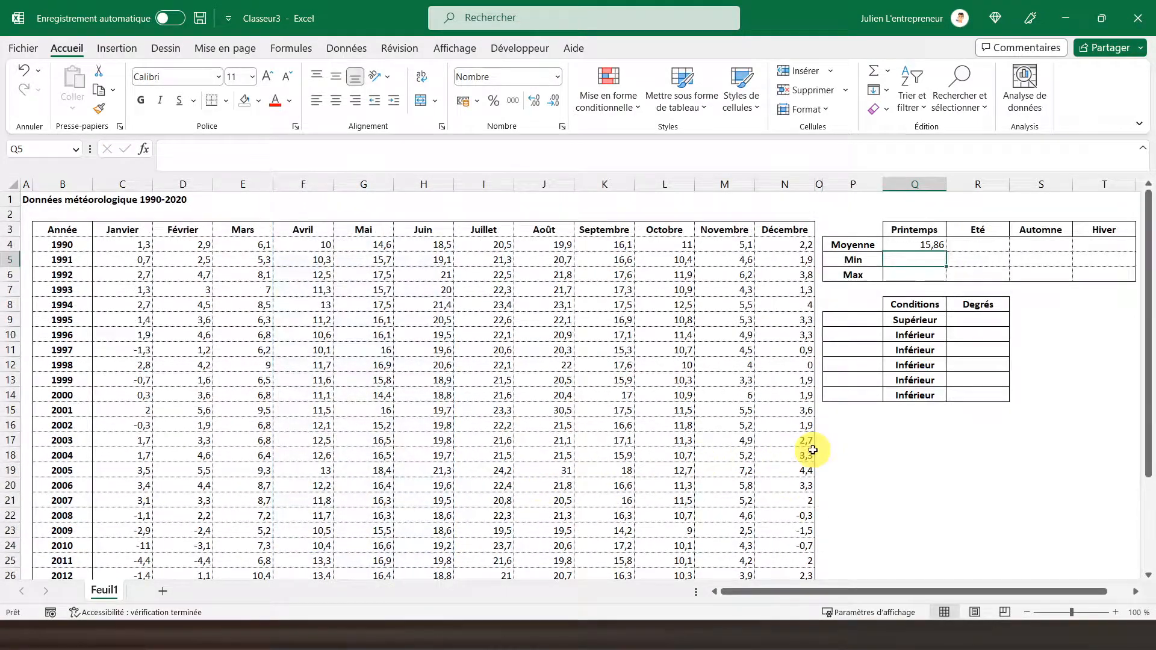
click(966, 243)
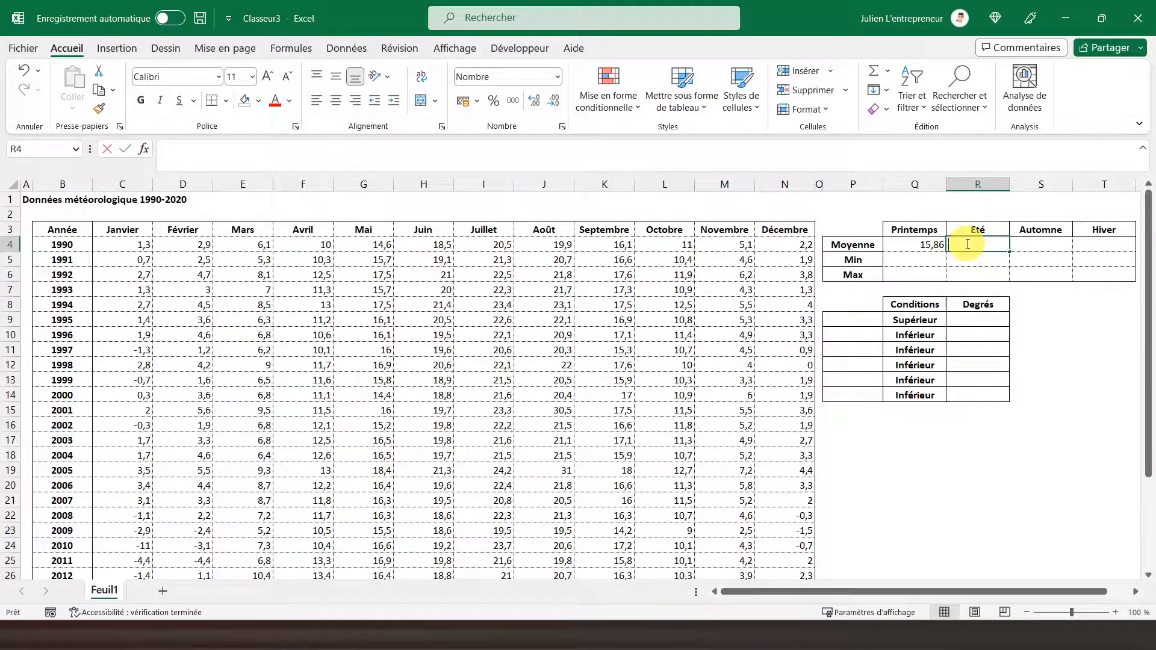
text(=)
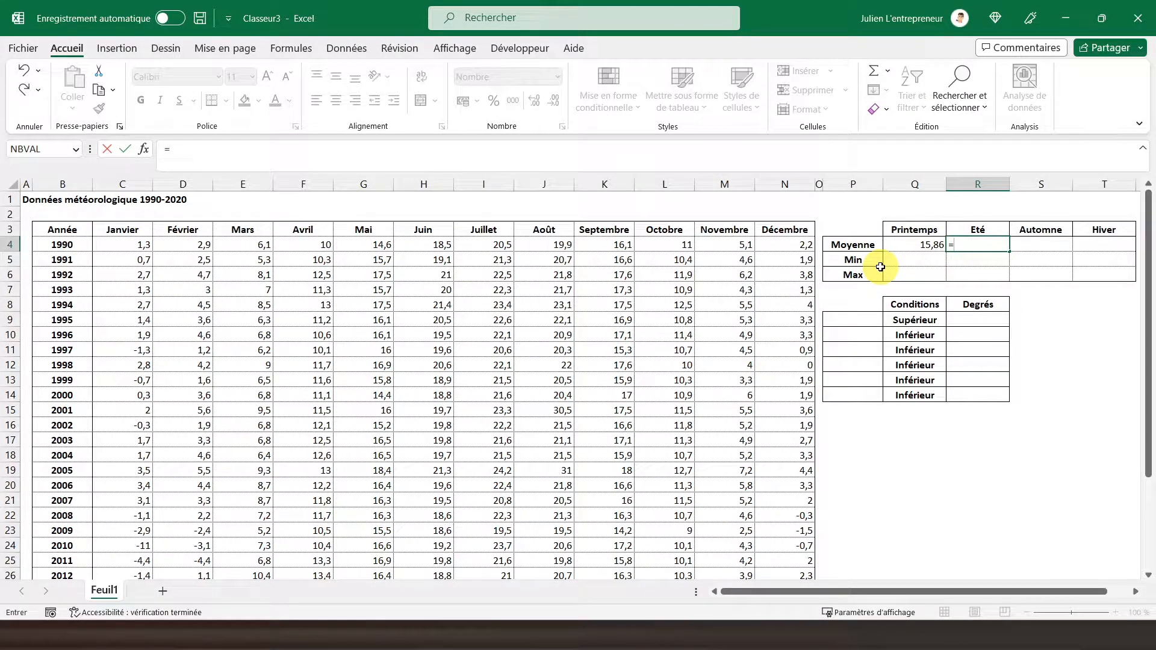
text(moyenne()
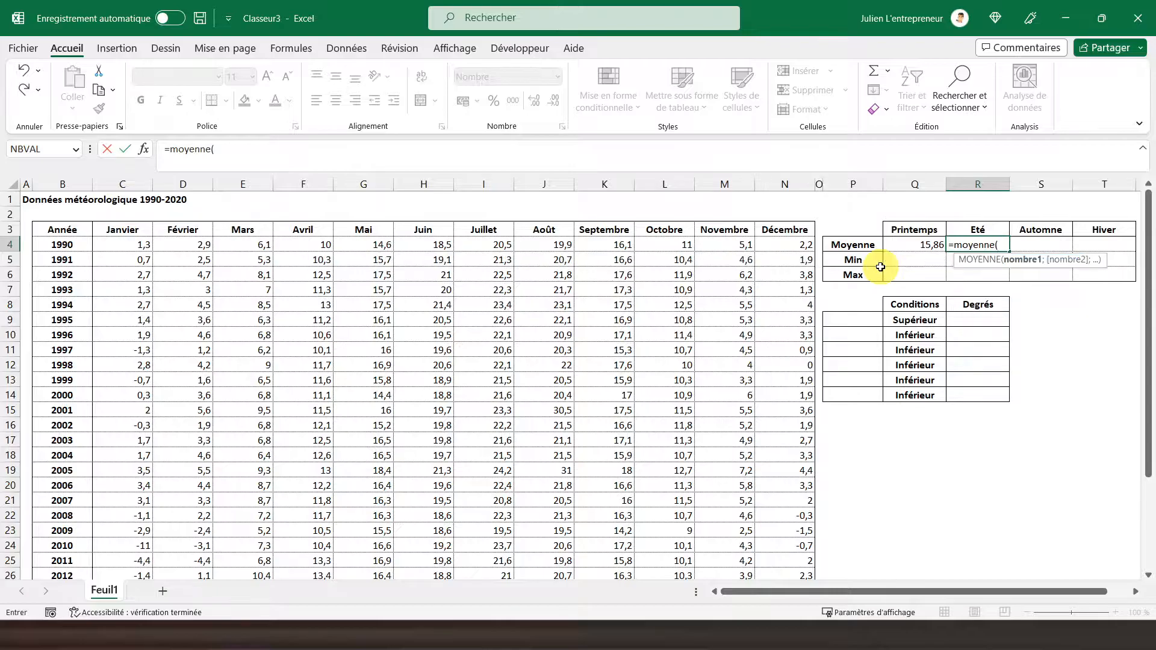
drag(484, 244, 611, 544)
key(Escape)
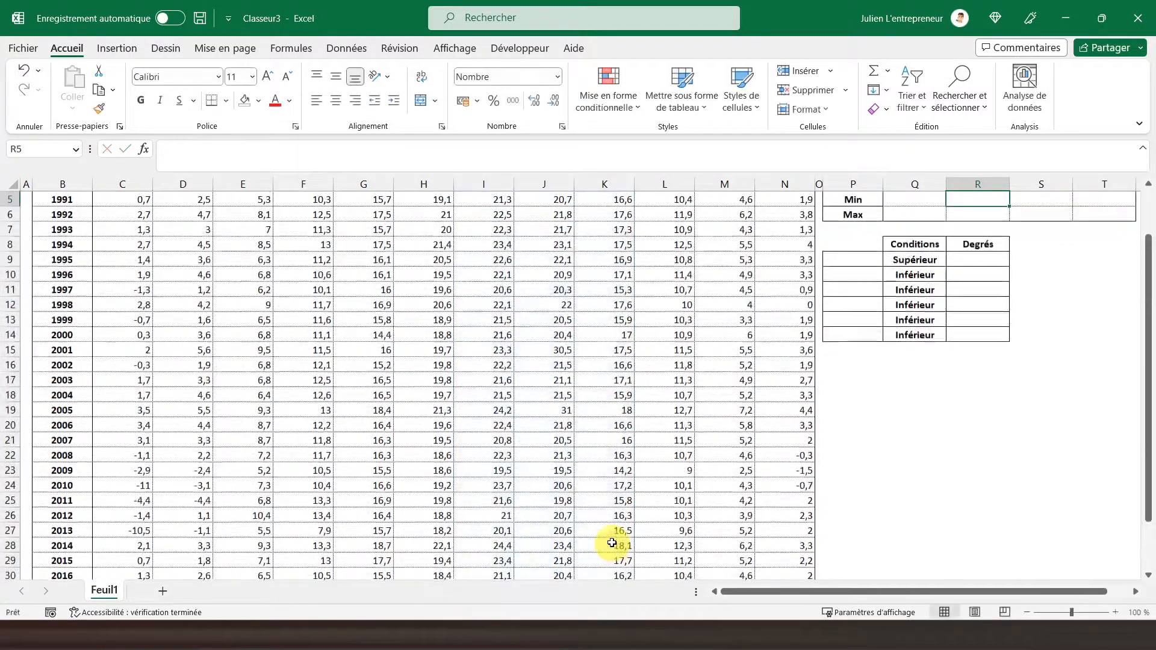
- Calculate the autumn (Automne) average in S4 with MOYENNE over the October to December temperatures L4:N34
scroll(612, 544, up, 1)
key(Up)
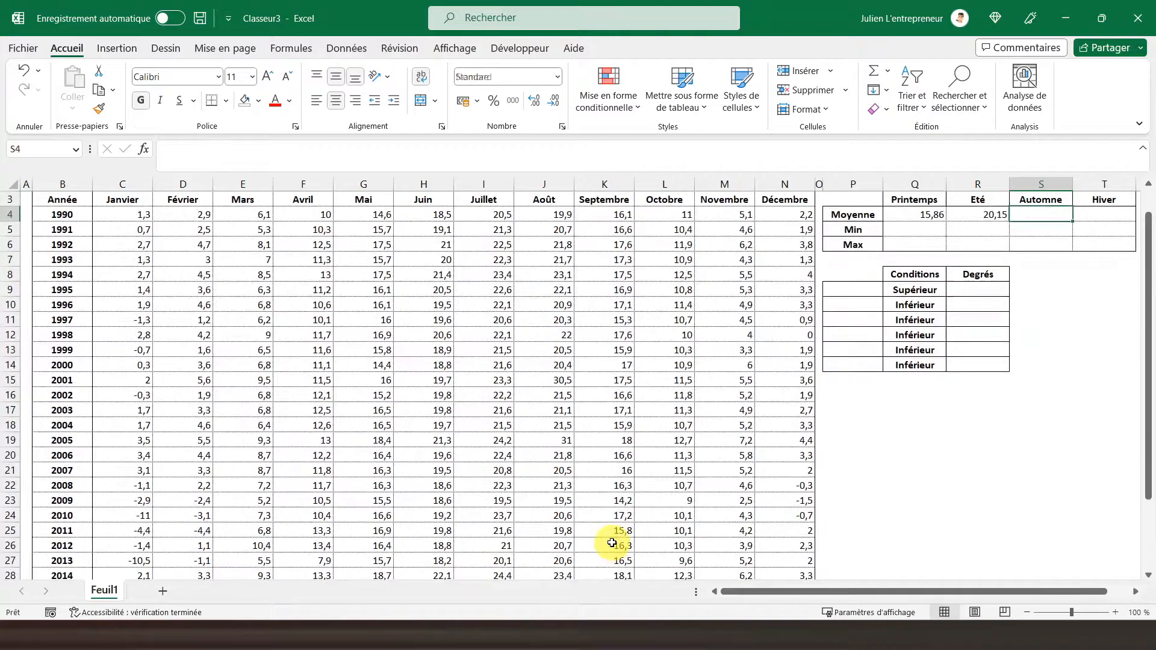
text(=mo)
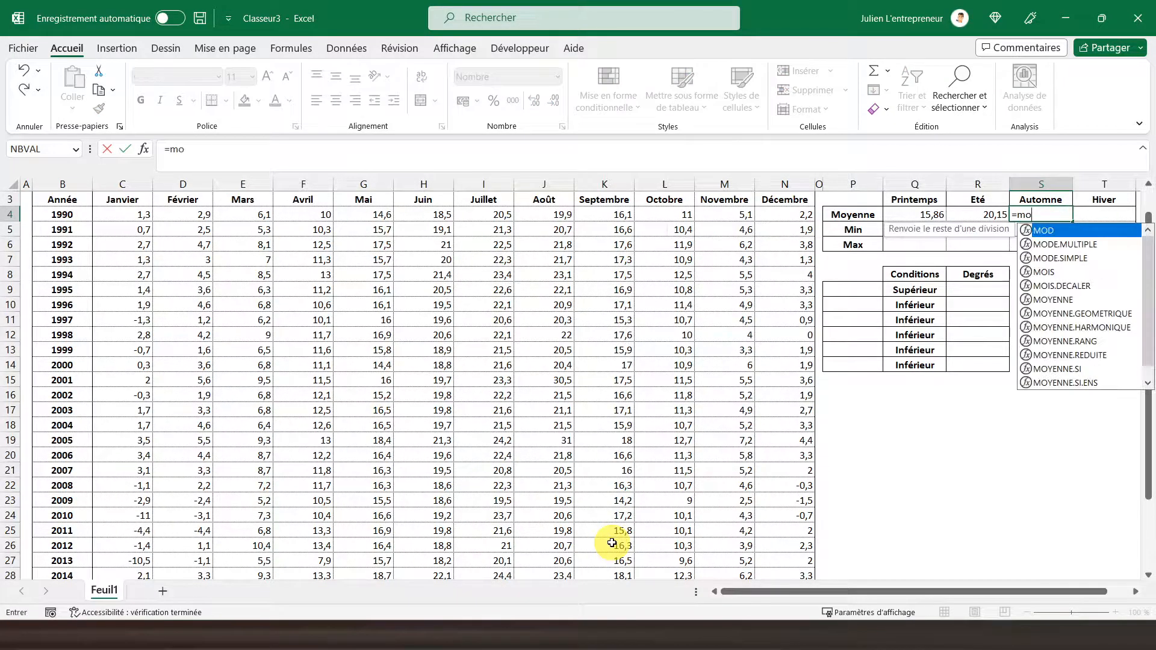
text(yenne)
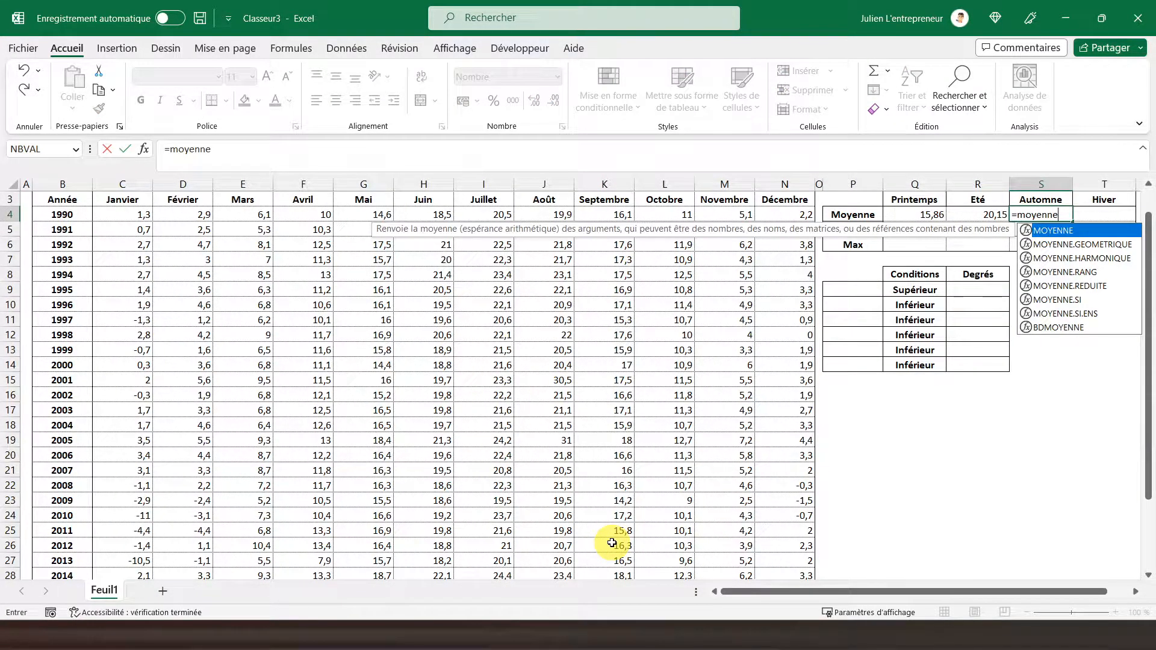
text(()
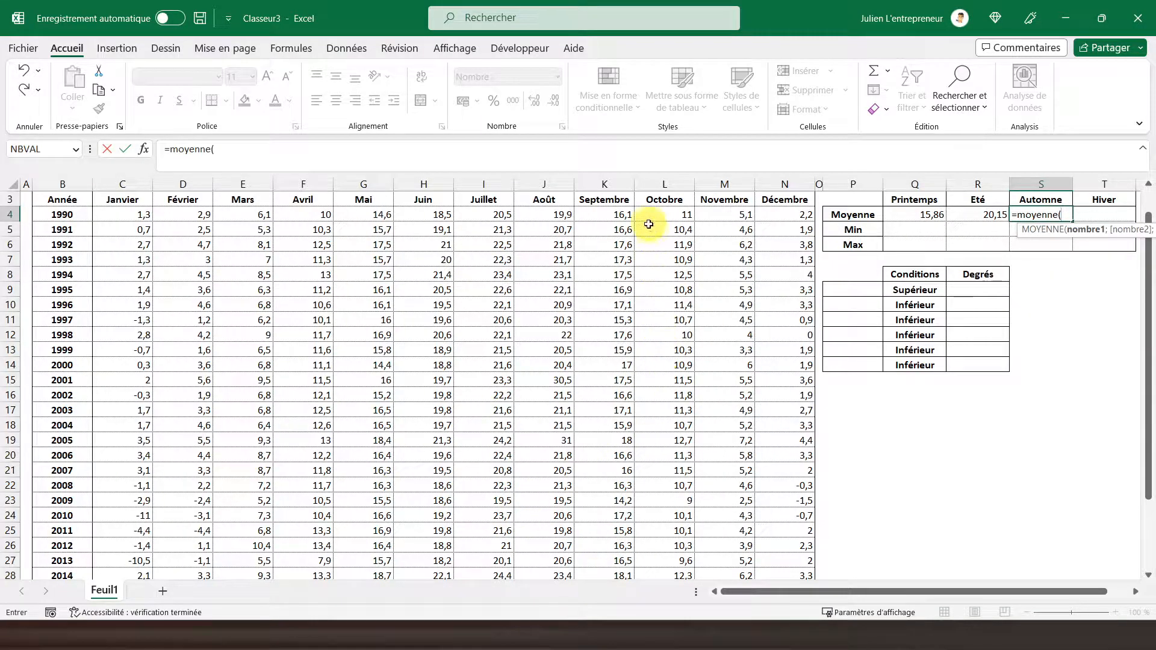
drag(647, 214, 774, 547)
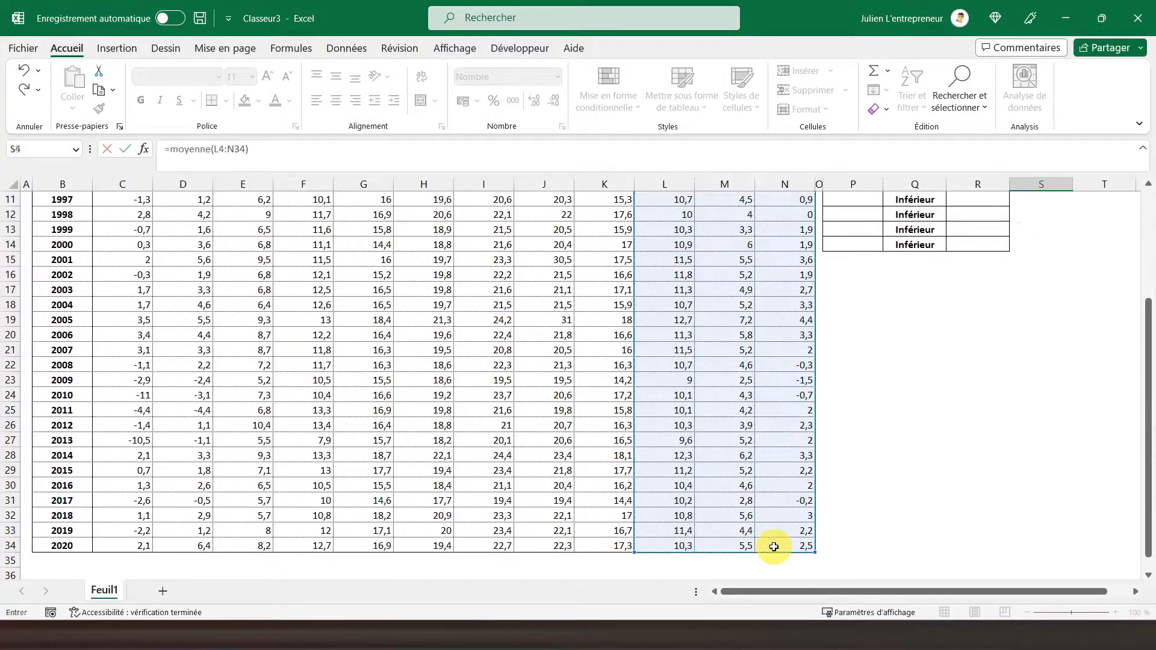
key(Return)
- Calculate the winter (Hiver) average in T4 with MOYENNE over the January to March temperatures C4:E34
key(Up)
key(Right)
scroll(774, 547, up, 1)
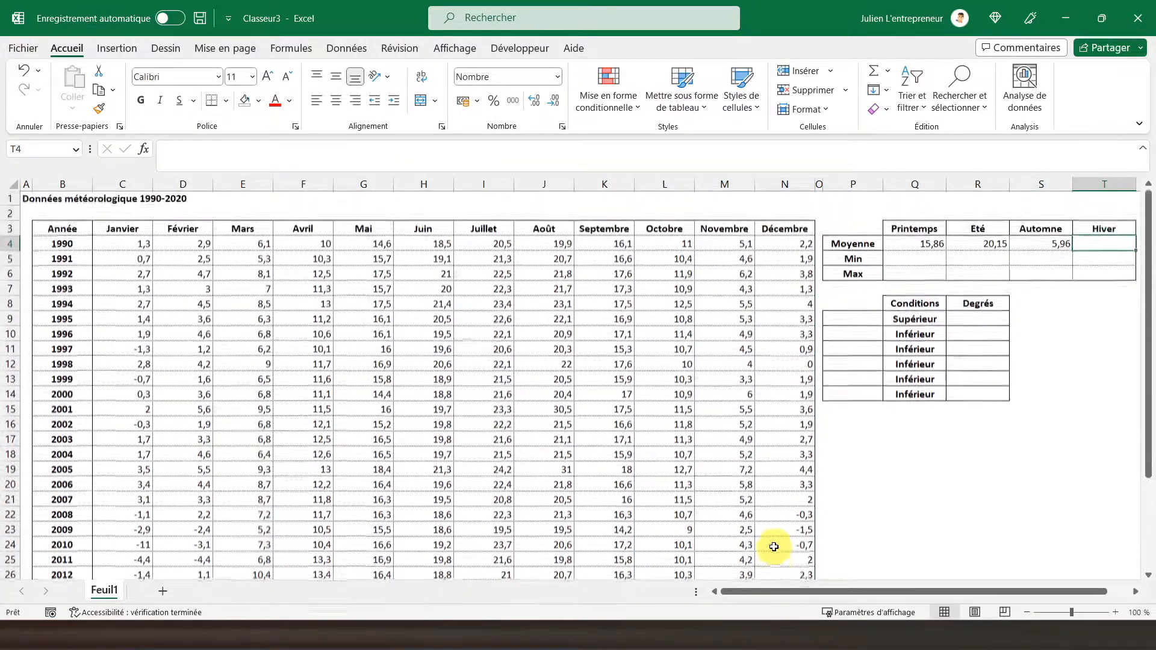
text(=mo)
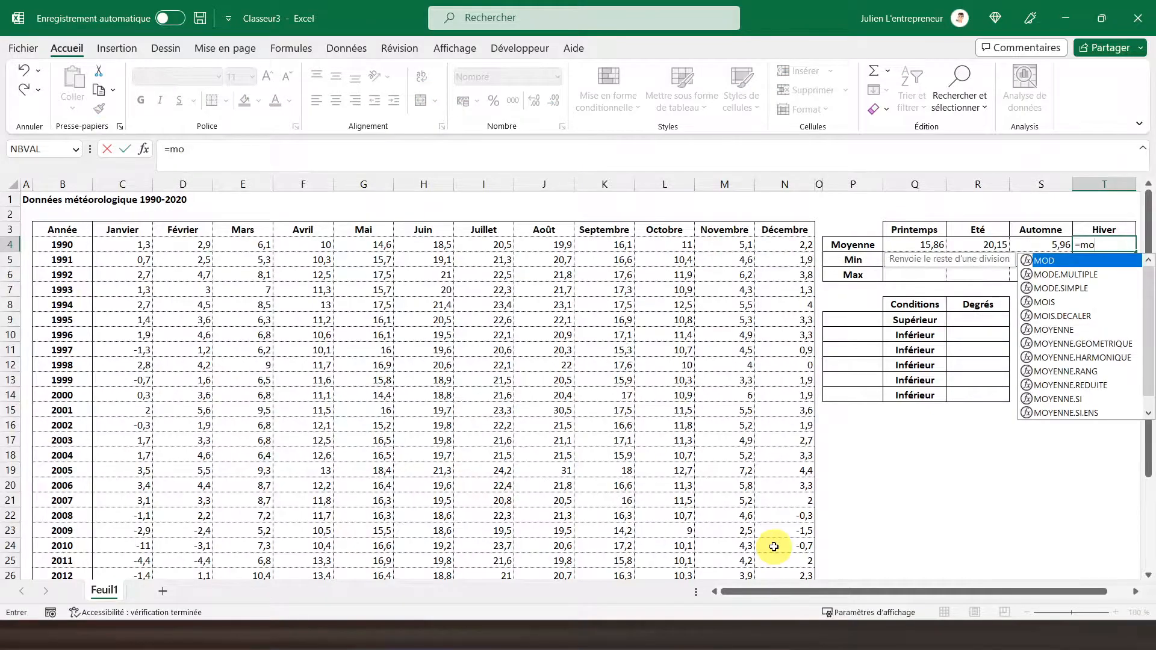
text(y)
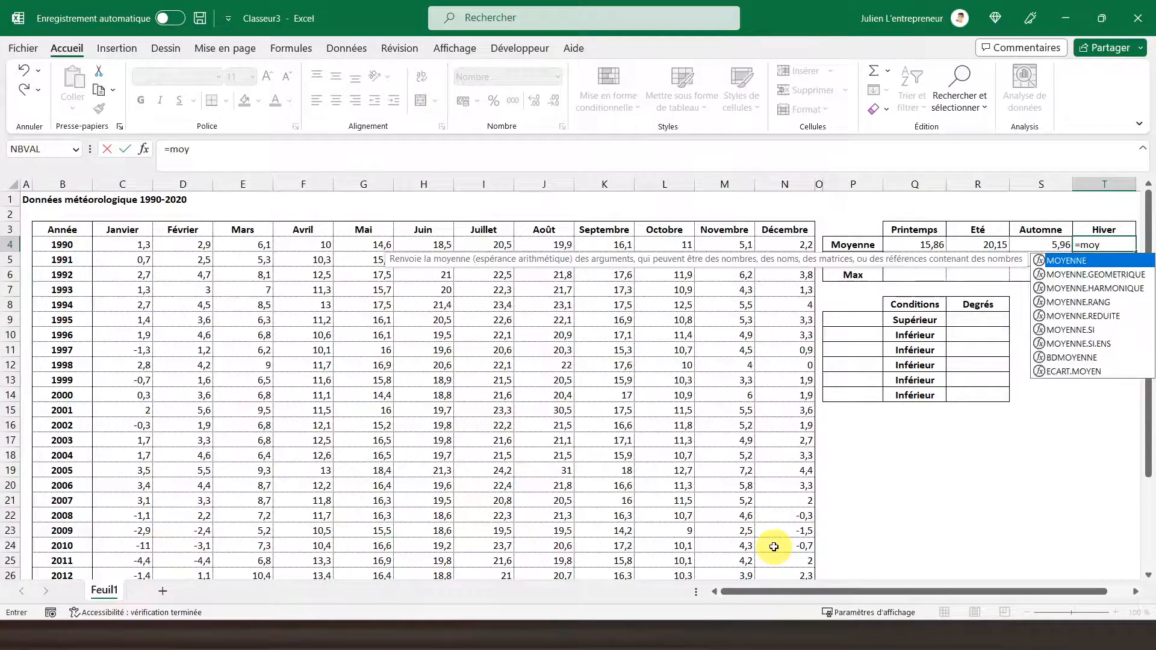
double_click(1090, 266)
drag(124, 243, 250, 545)
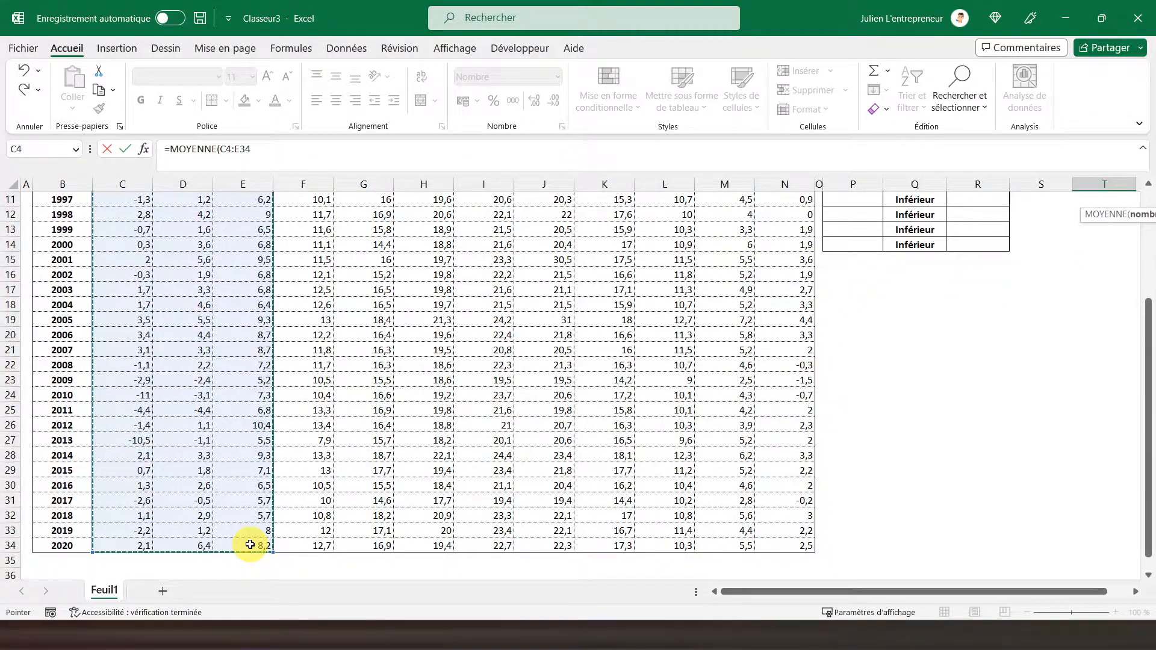
key(Return)
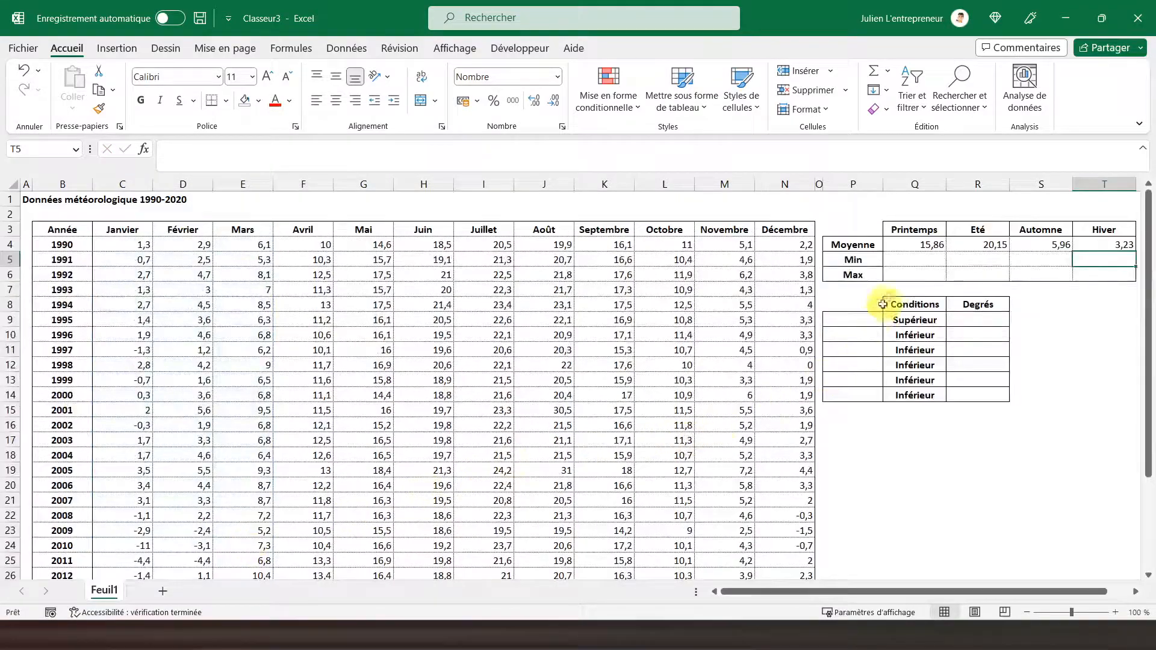
- Calculate the spring minimum in Q5 with MIN over the April to June temperatures F4:H34
click(907, 258)
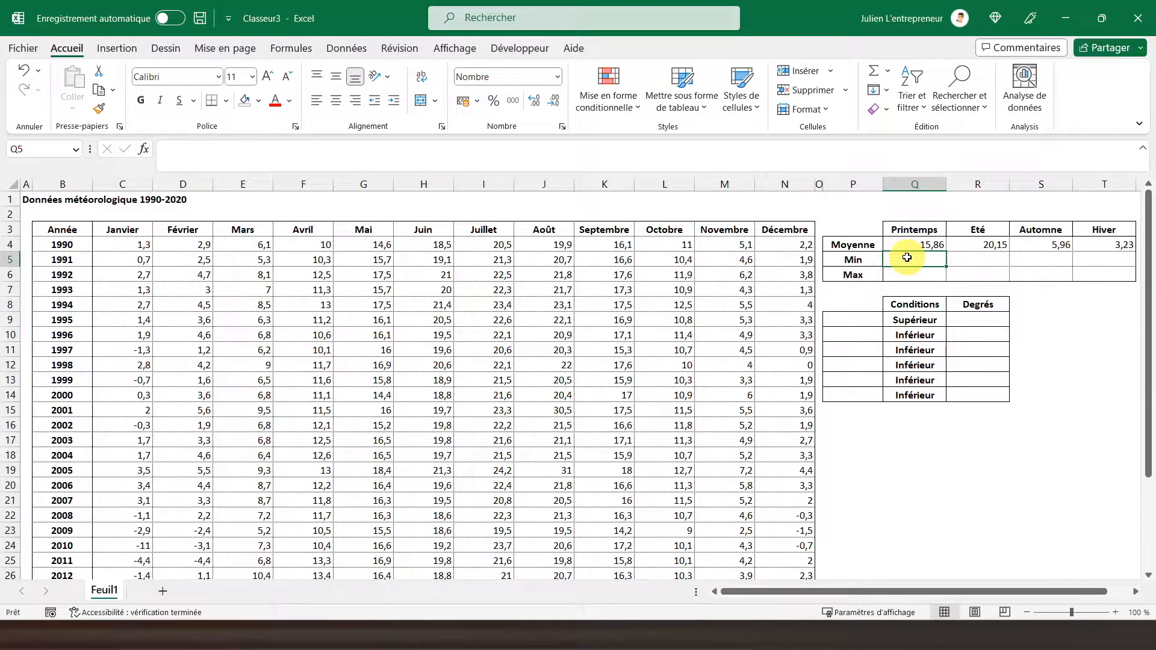
text(=m)
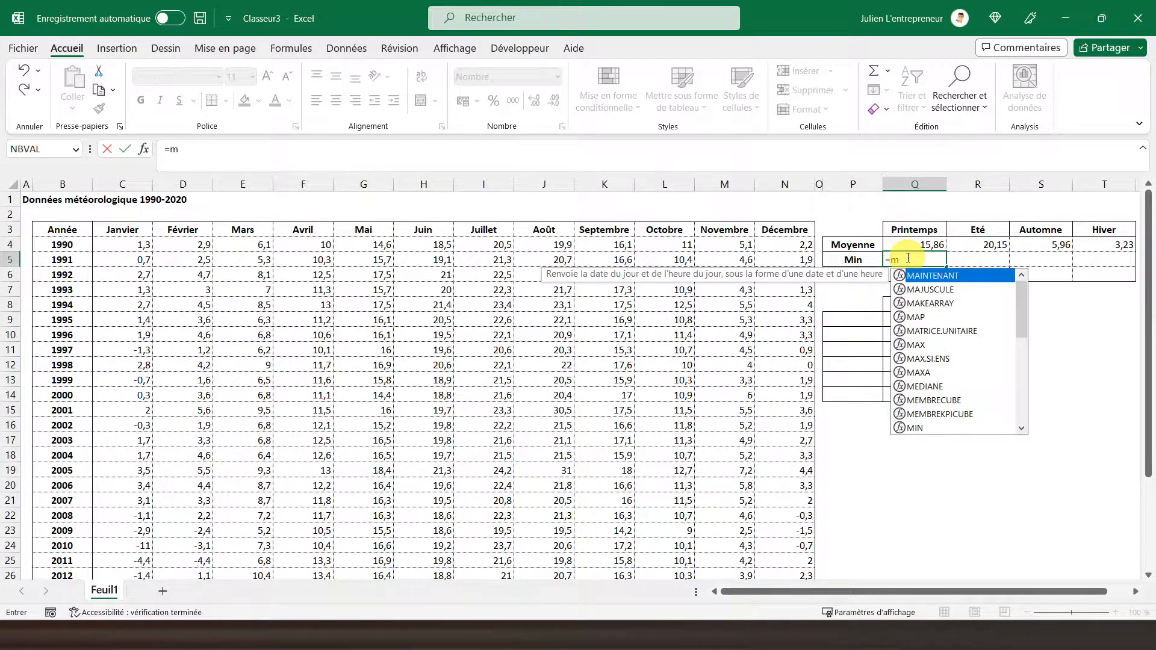
text(in()
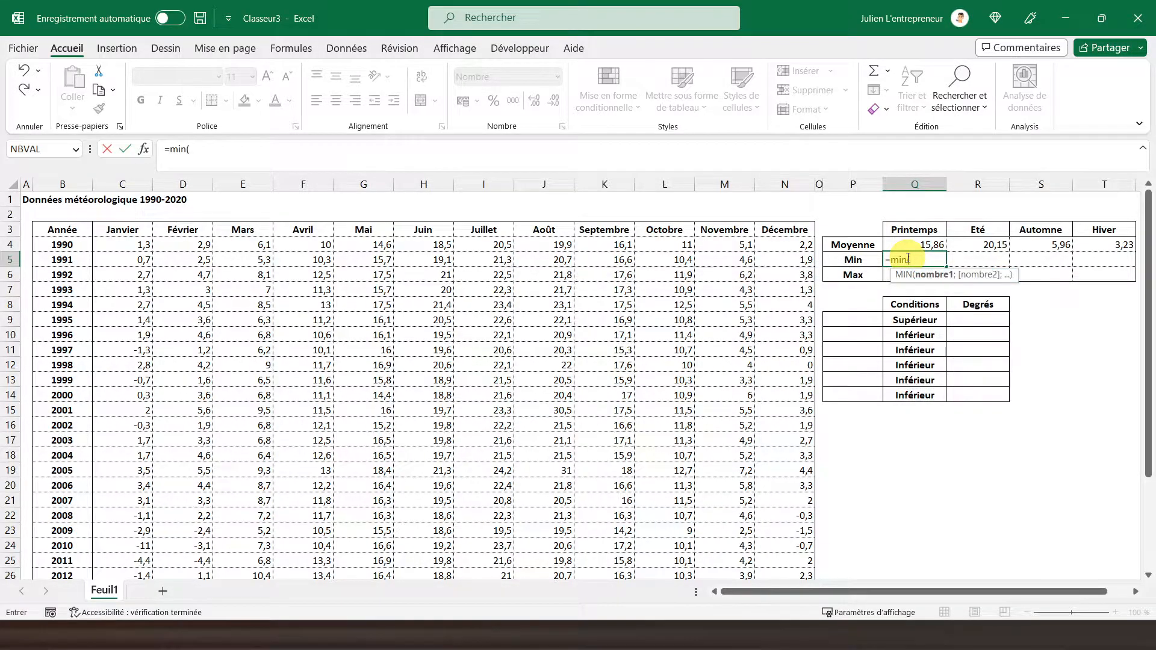
drag(284, 241, 438, 550)
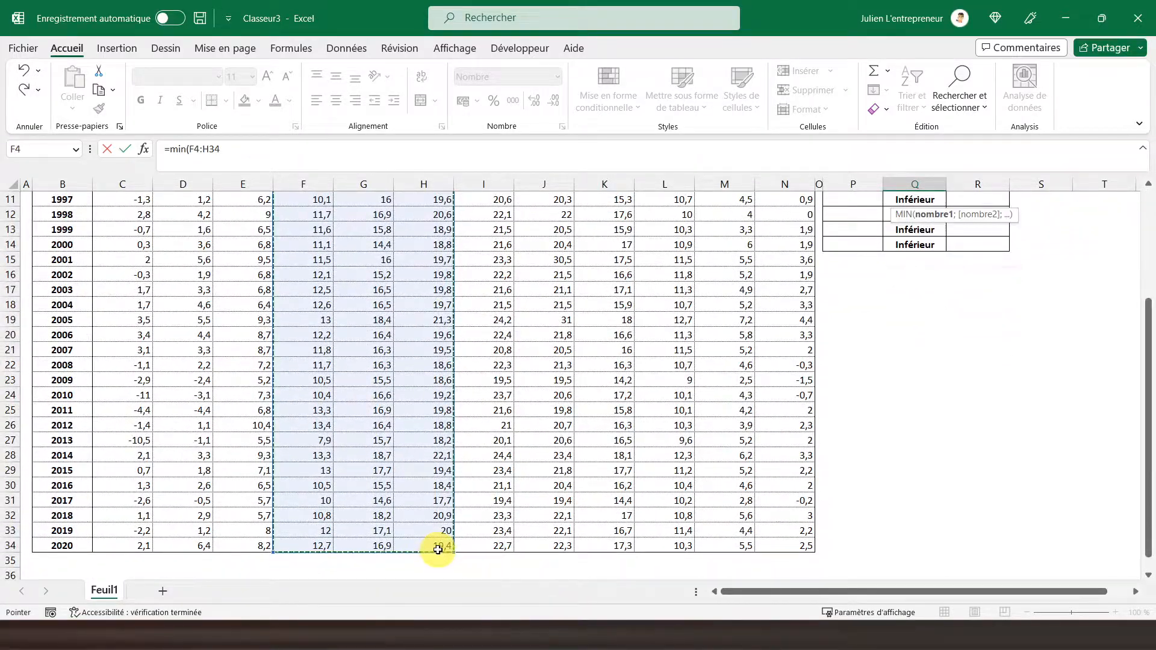
key(Tab)
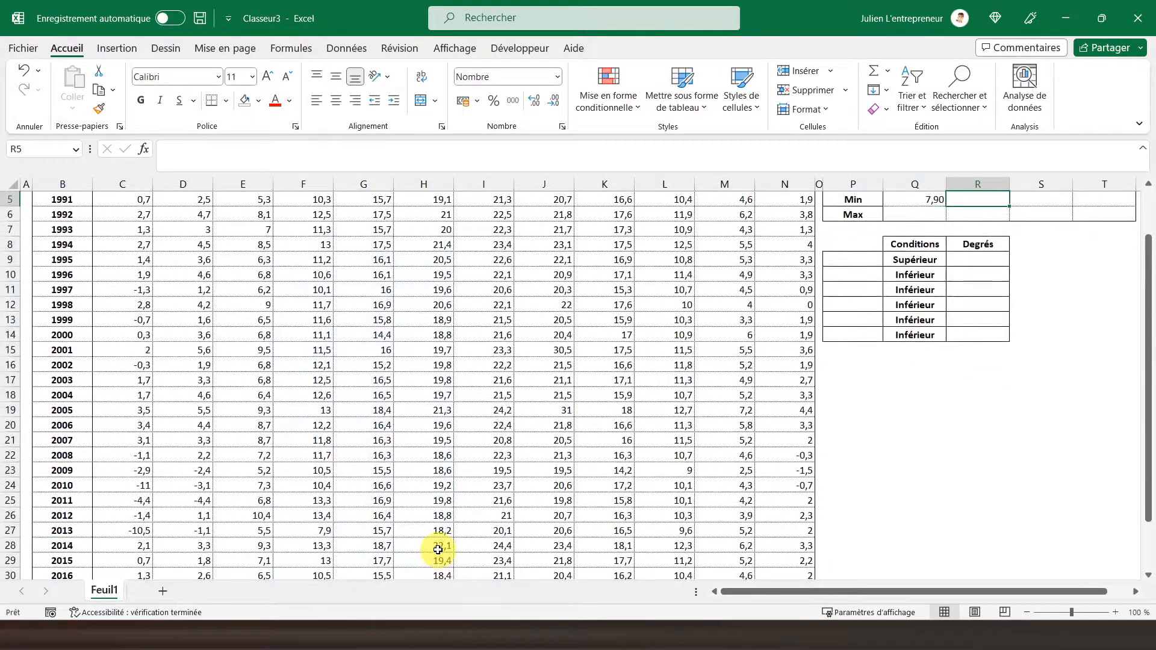
- Try to fill the summer minimum in R5 with the bare range I4:K34, accepting the proposed formula correction
text(=)
scroll(438, 550, up, 2)
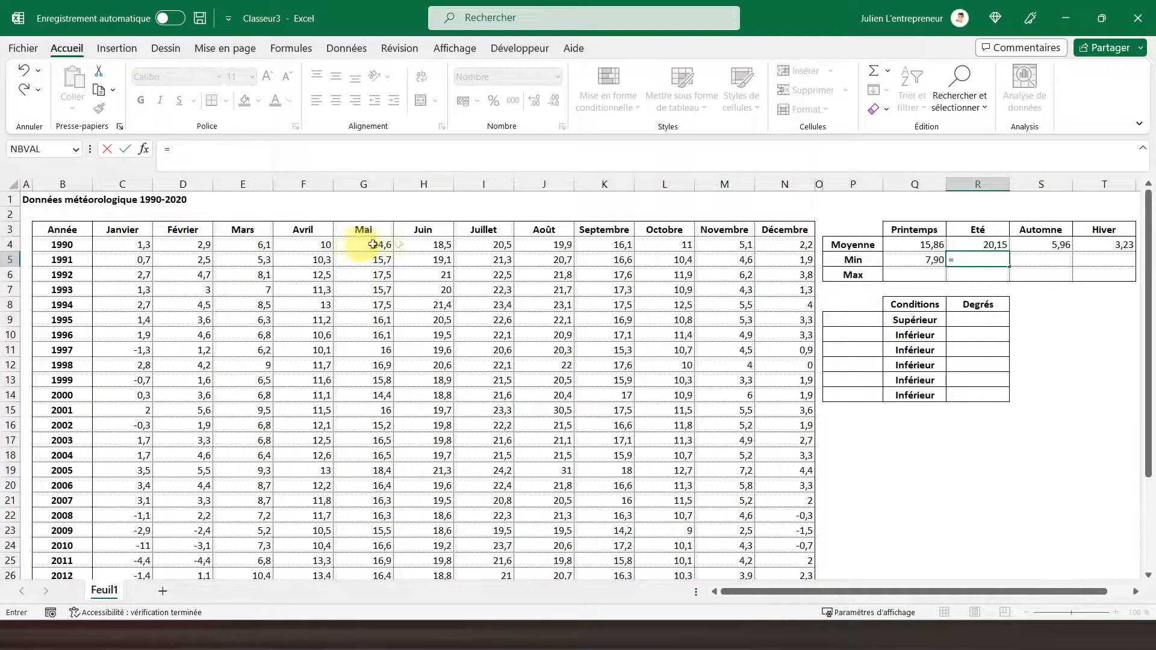
drag(482, 243, 609, 545)
text())
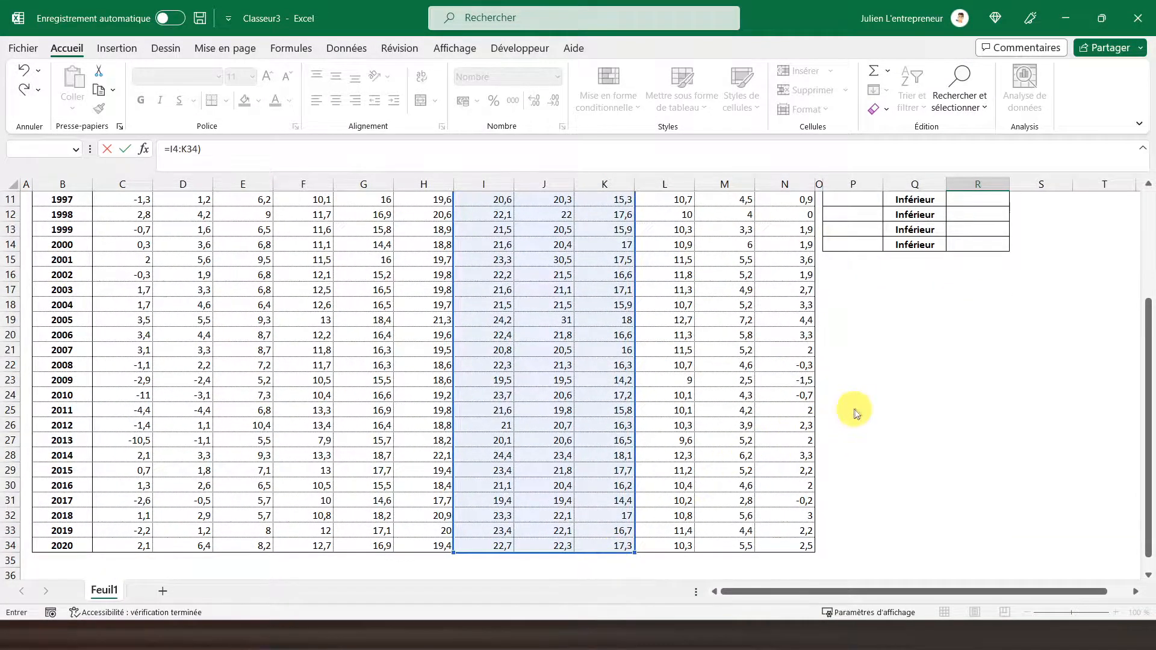
key(Return)
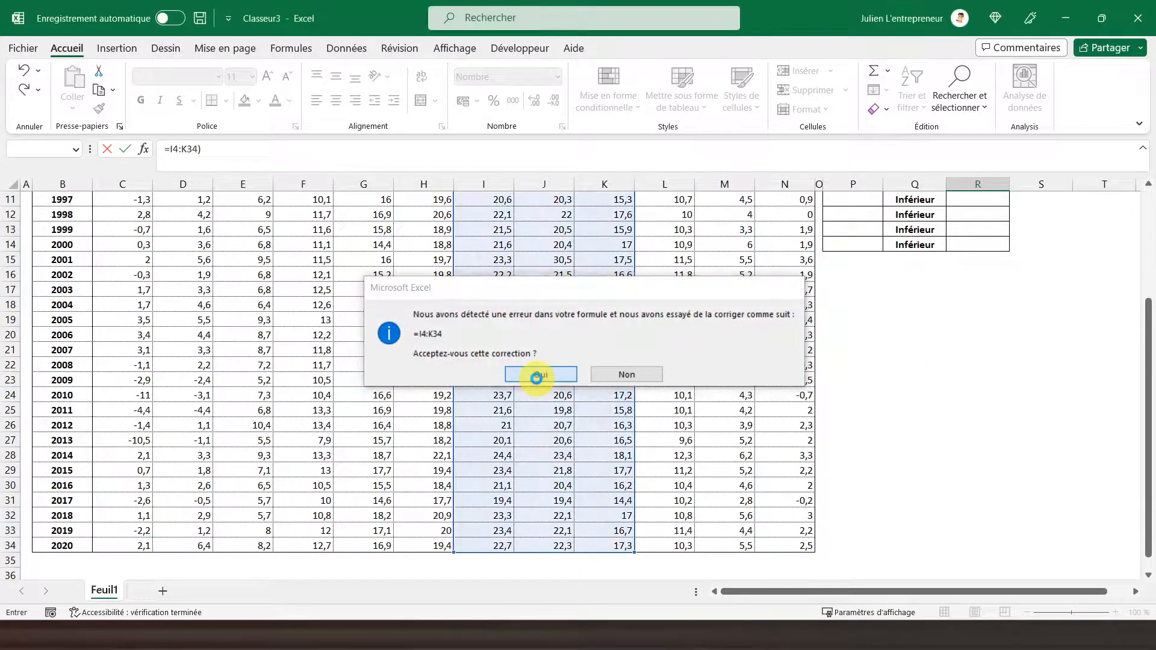
click(540, 375)
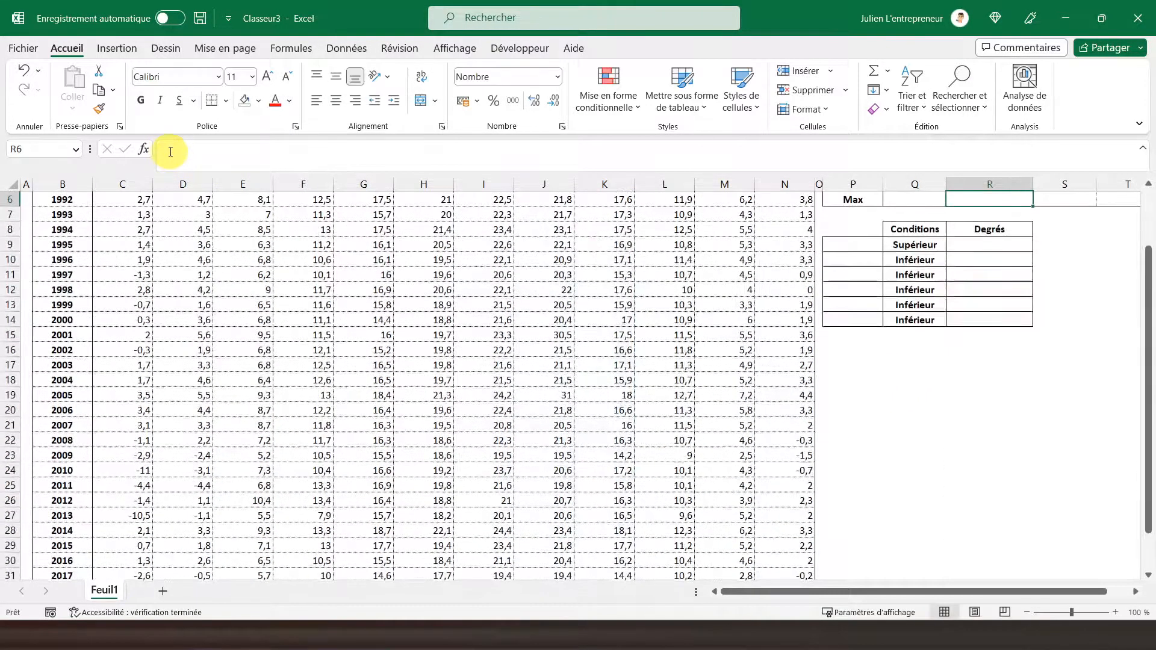
- Replace the formula in R5 with =MIN(I4:K34) to calculate the summer minimum from July to September
scroll(819, 284, up, 2)
click(976, 259)
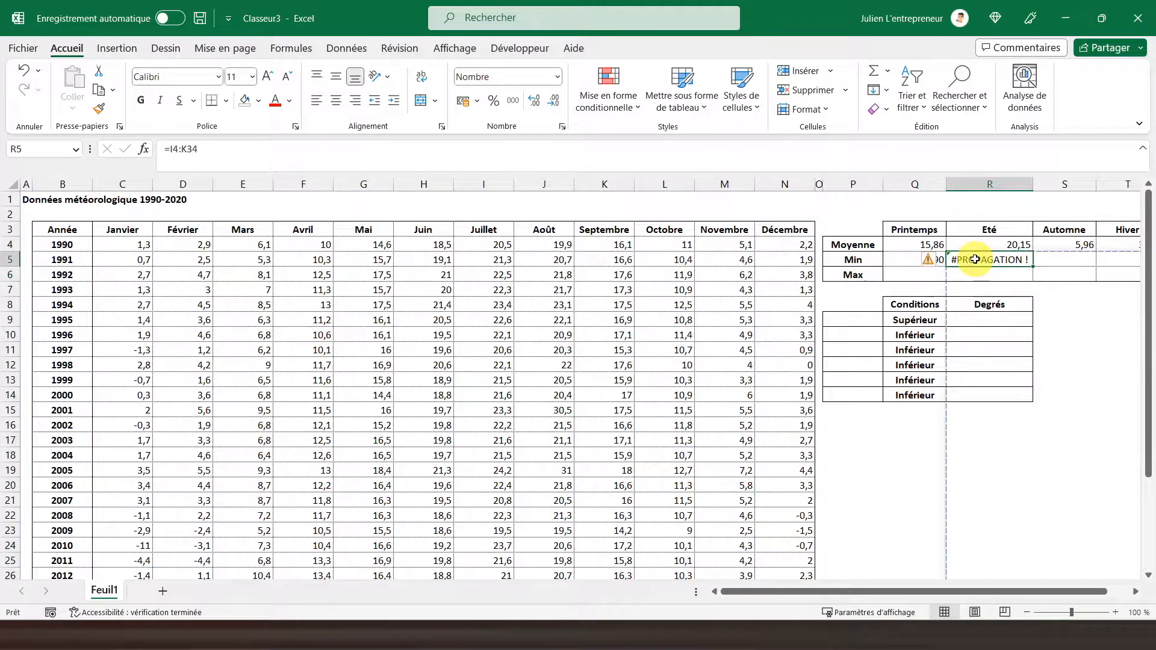
text(=)
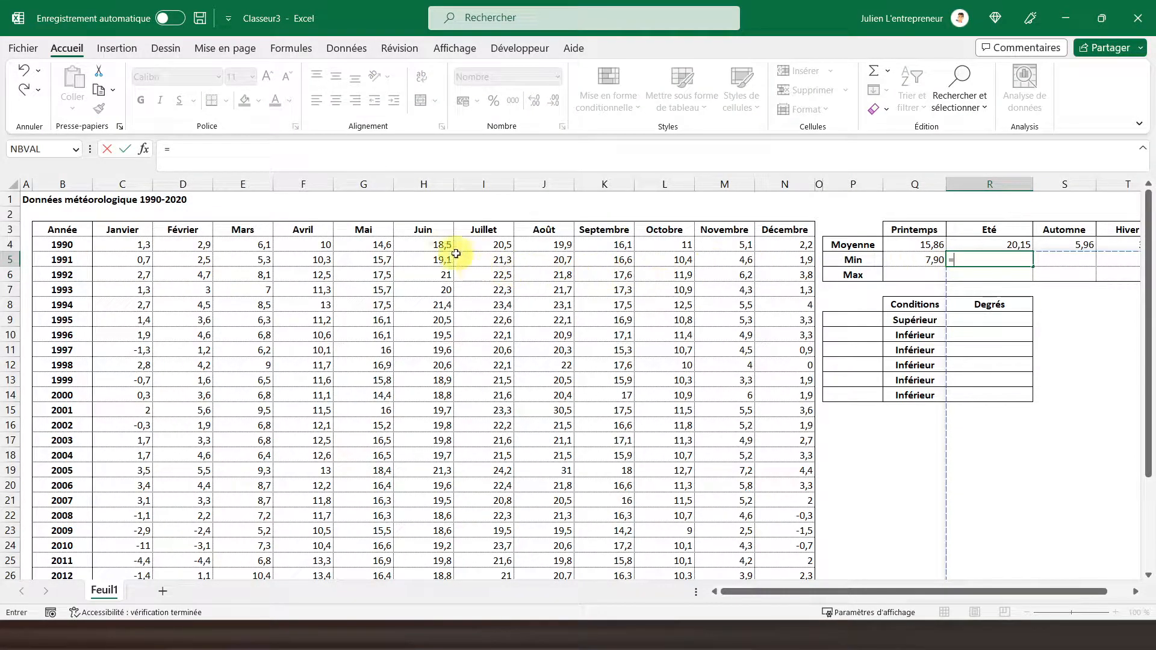
drag(472, 244, 608, 545)
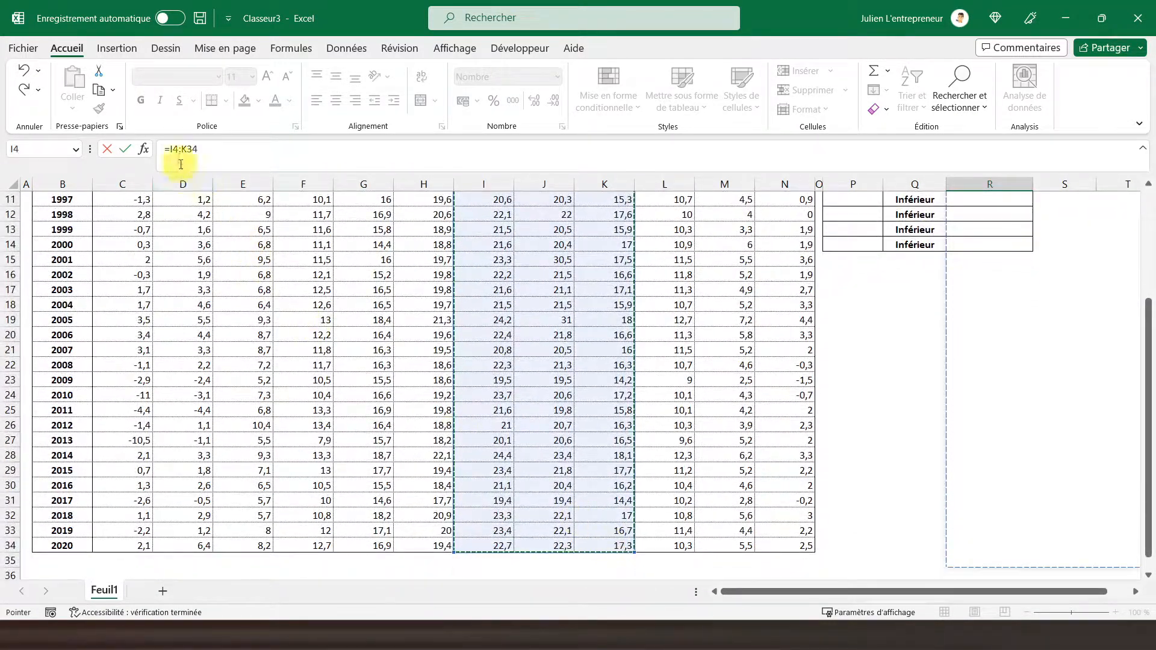
click(171, 148)
text(min()
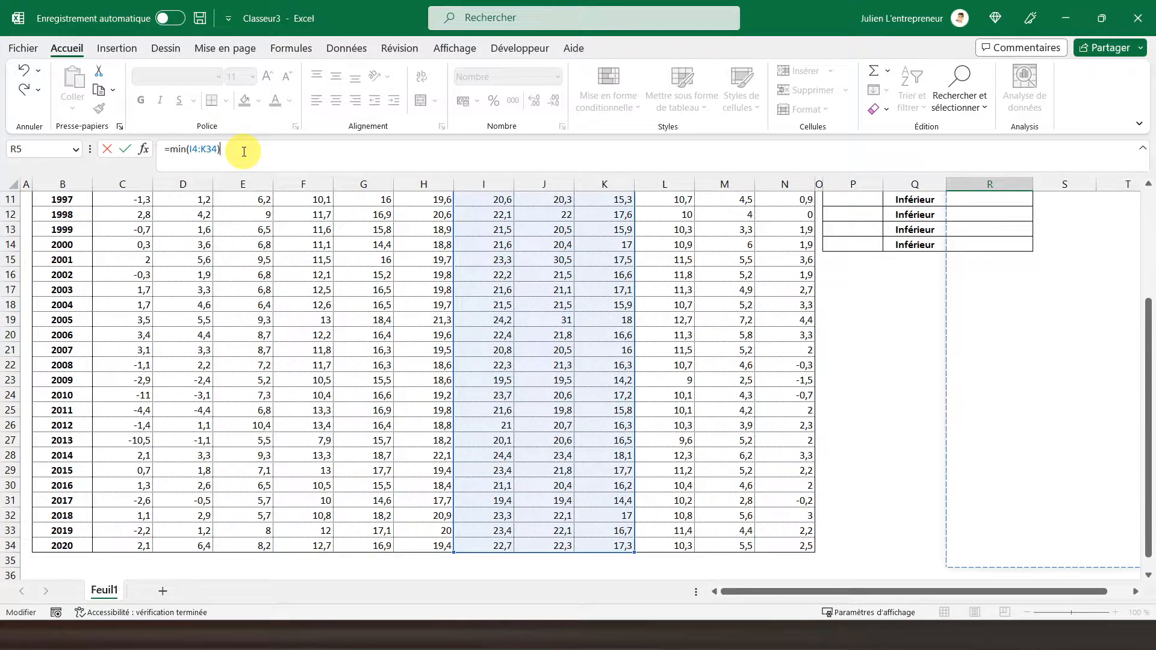
key(Return)
scroll(1018, 361, up, 2)
click(989, 261)
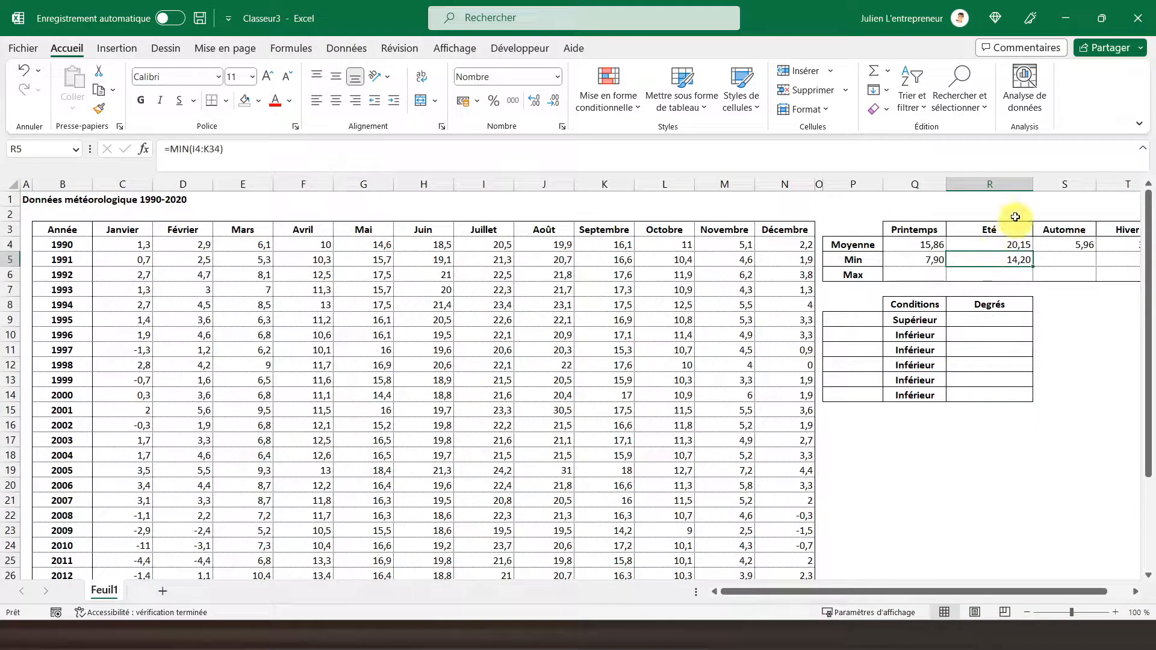
- Narrow column R slightly and calculate the autumn minimum in S5 with MIN over the October to December temperatures L4:N34
drag(1033, 184, 1015, 184)
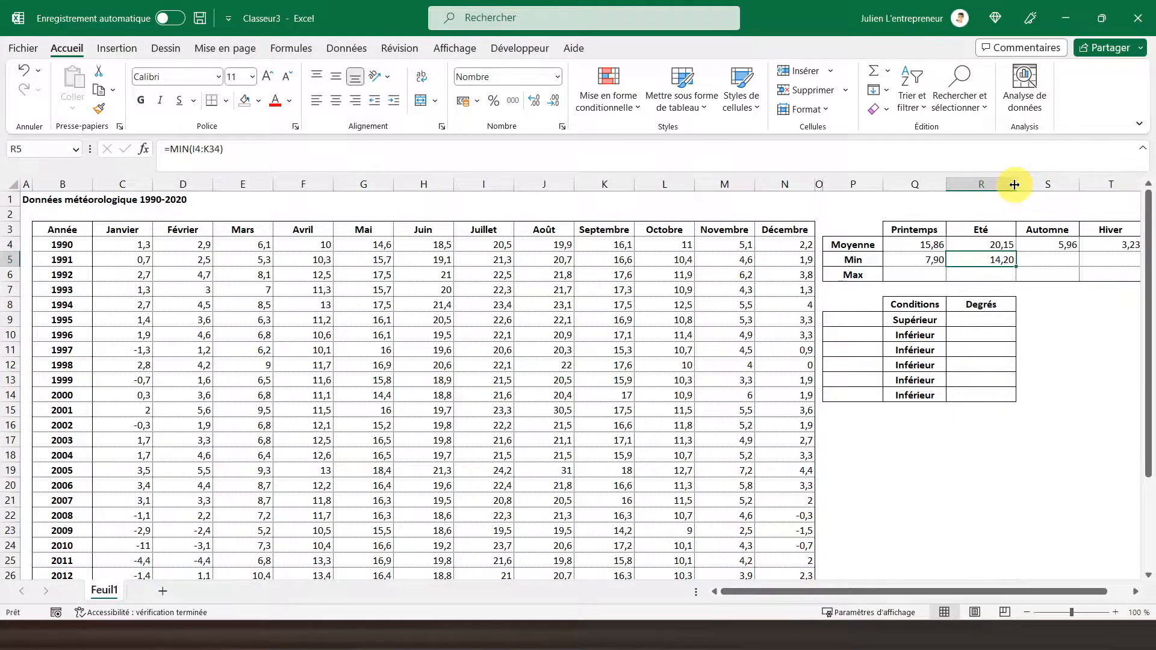
click(1050, 260)
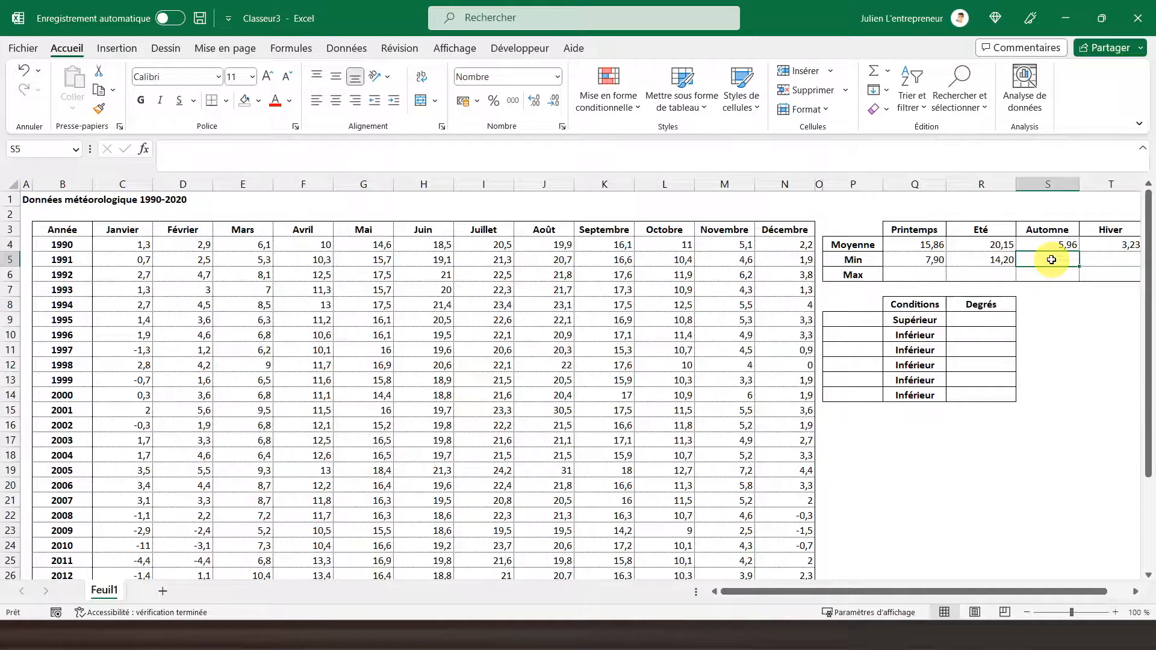
text(=min()
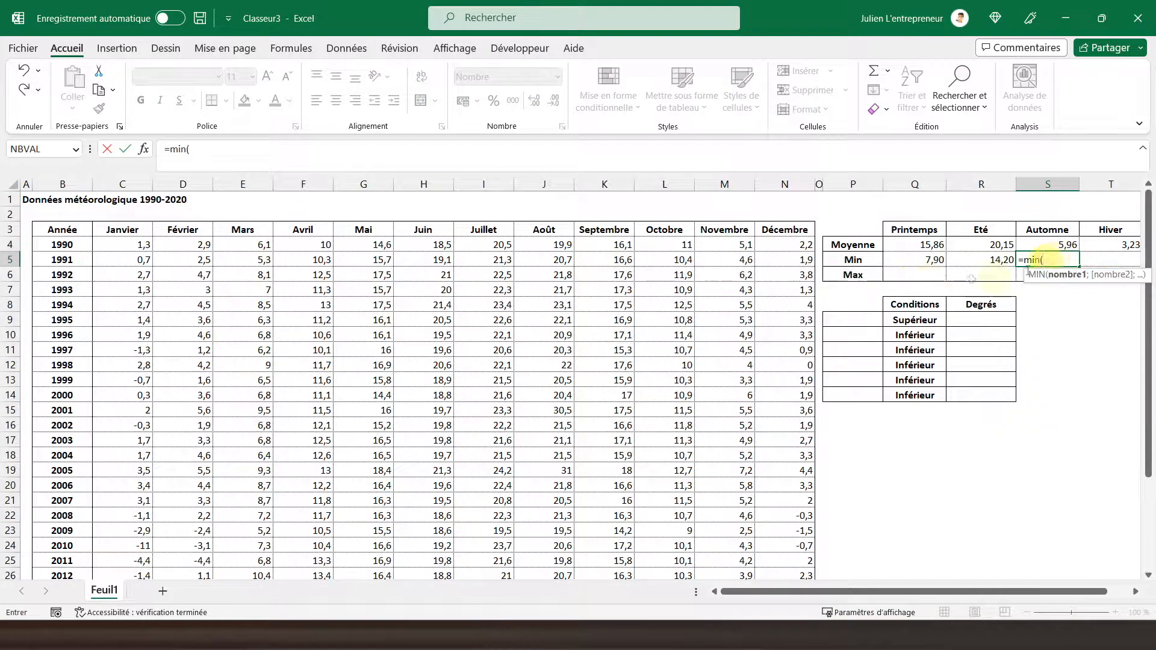
drag(665, 245, 787, 542)
key(Return)
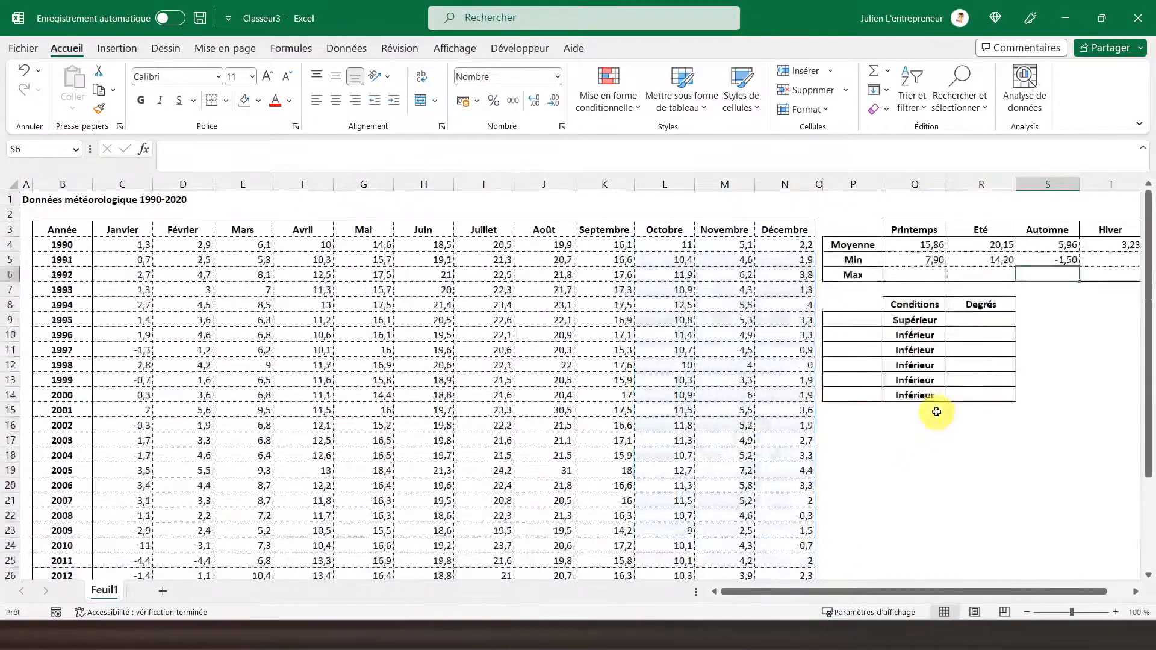
- Calculate the winter minimum in T5 with MIN over the January to March temperatures C4:E34
click(1093, 260)
text(=min()
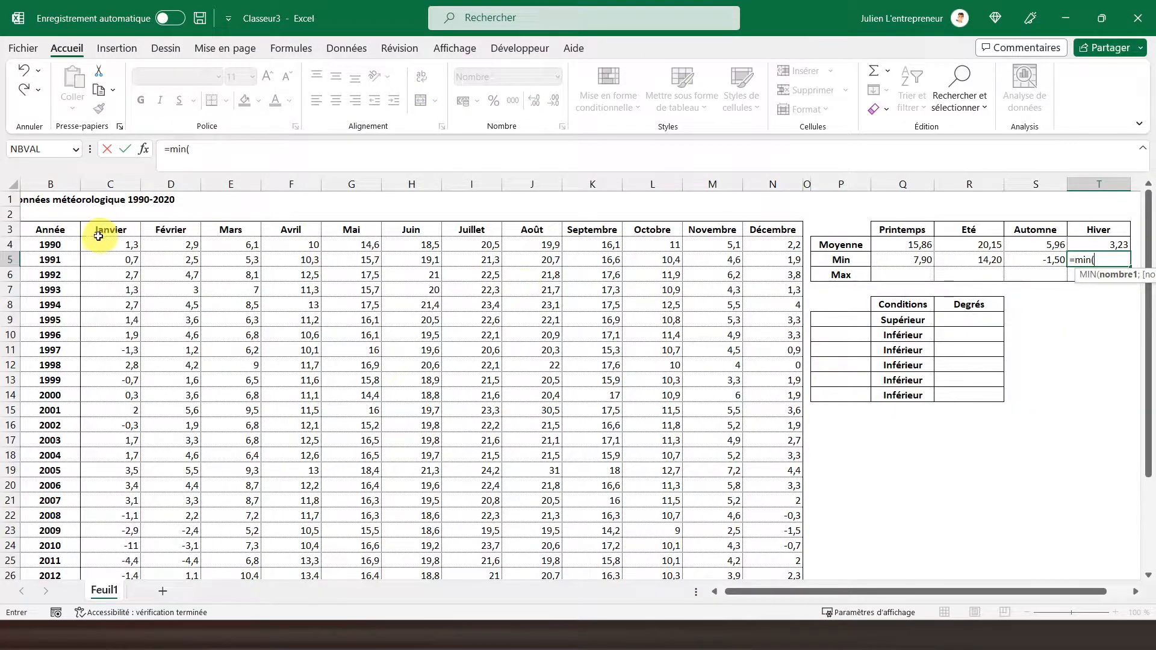
drag(111, 244, 237, 542)
key(Escape)
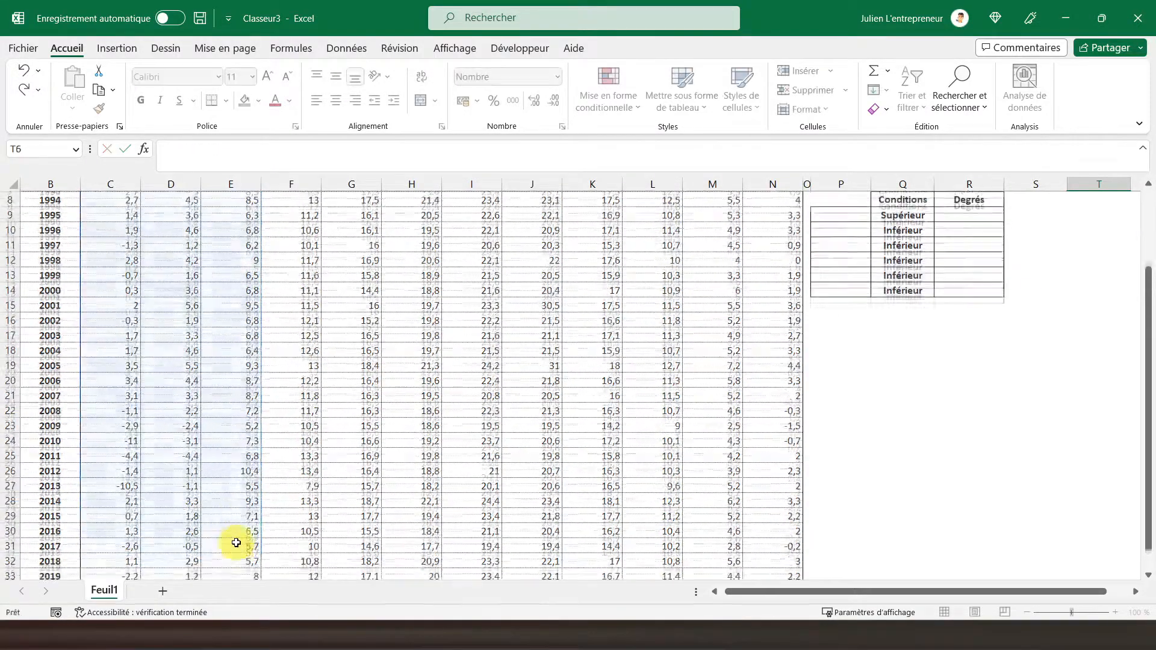
key(Up)
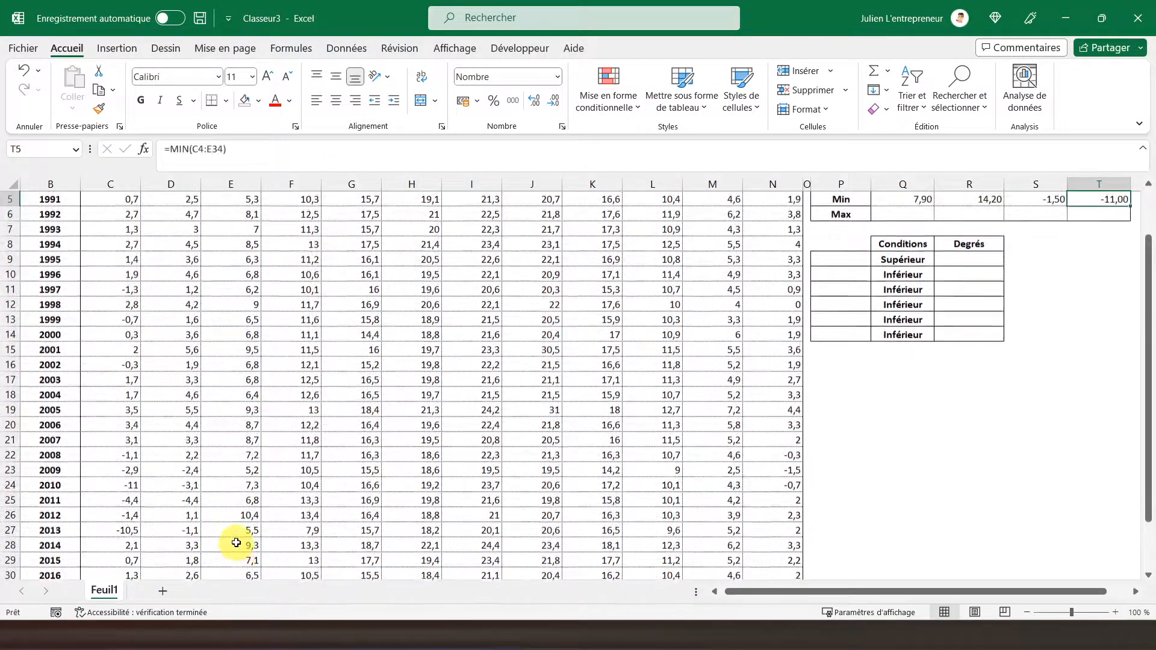
- Calculate the winter maximum in T6 with MAX over the January to March temperatures C4:E34
key(Down)
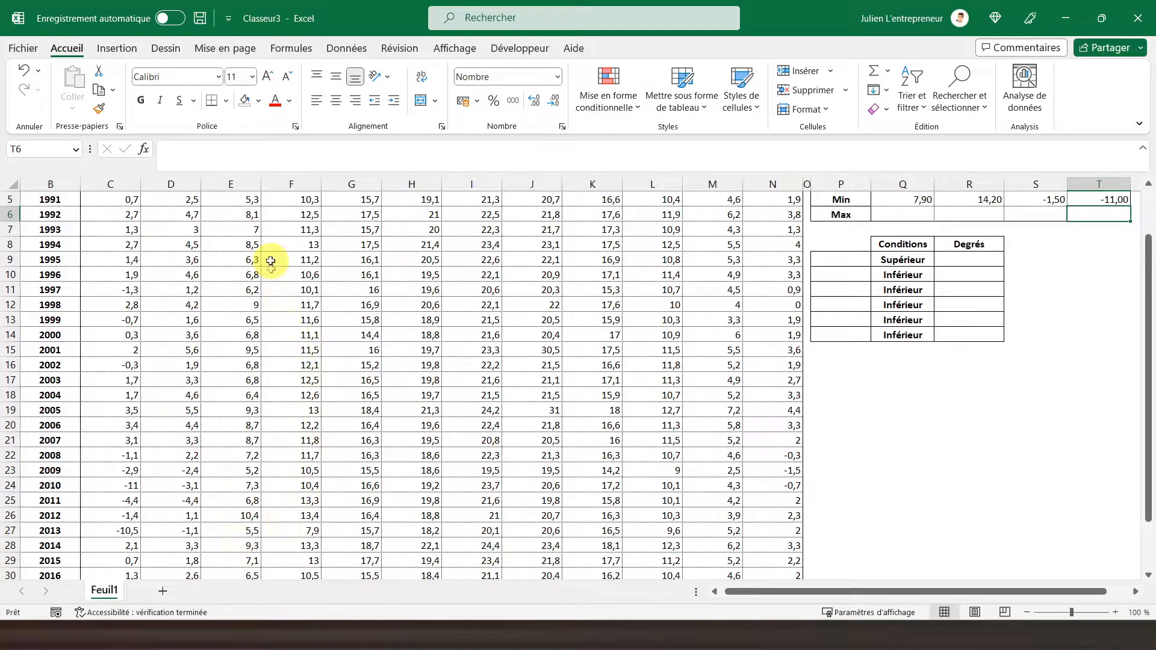
text(=max()
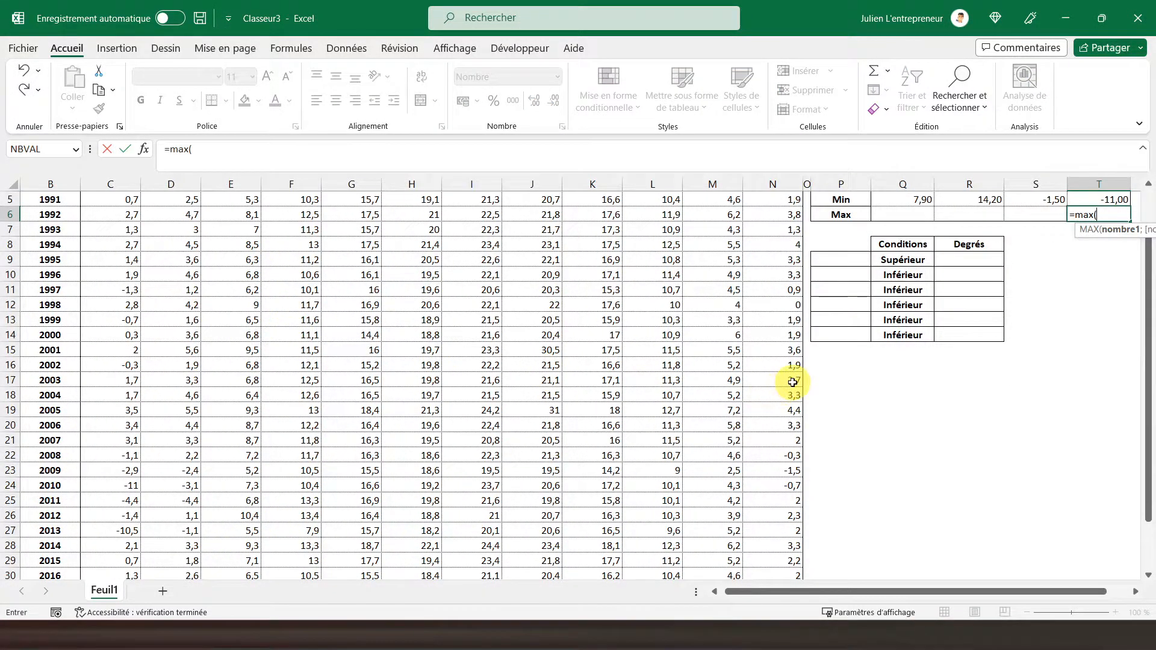
scroll(793, 383, up, 2)
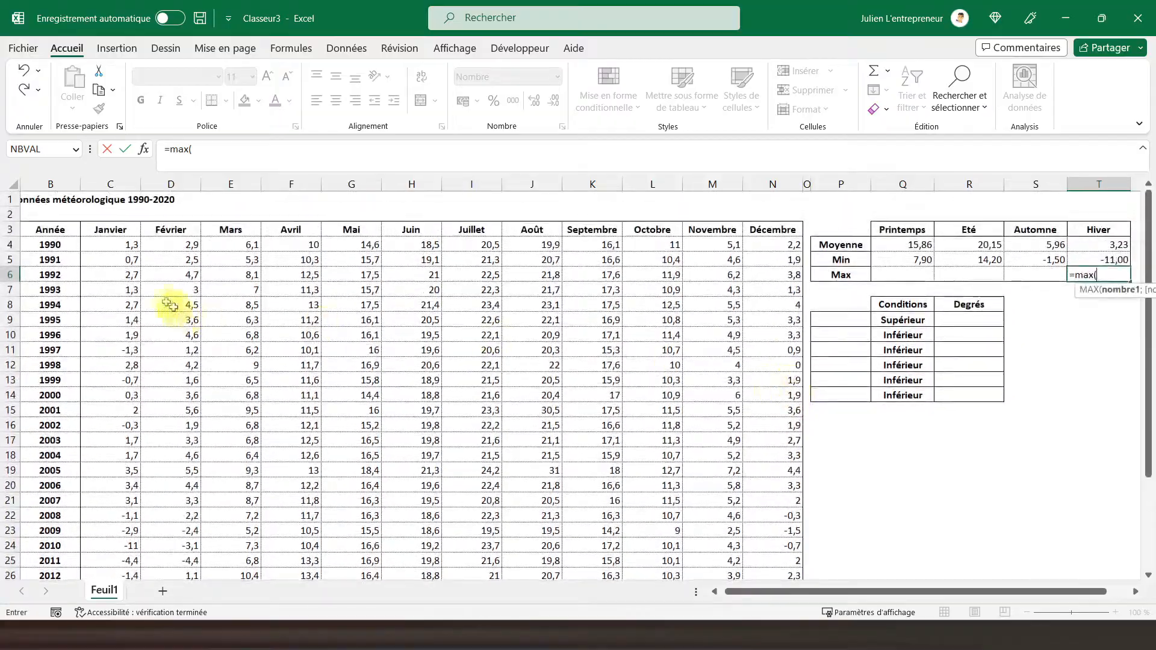
drag(115, 242, 227, 543)
key(Return)
scroll(554, 413, up, 4)
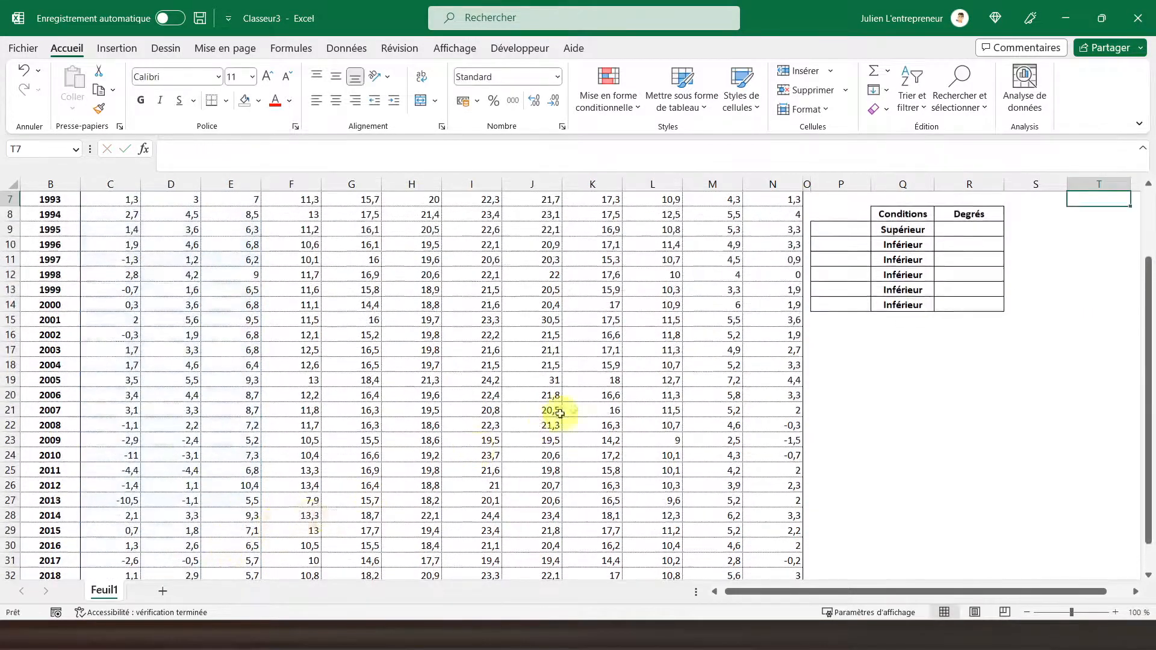
- Calculate the autumn maximum in S6 with MAX over the October to December temperatures L4:N34
click(1040, 273)
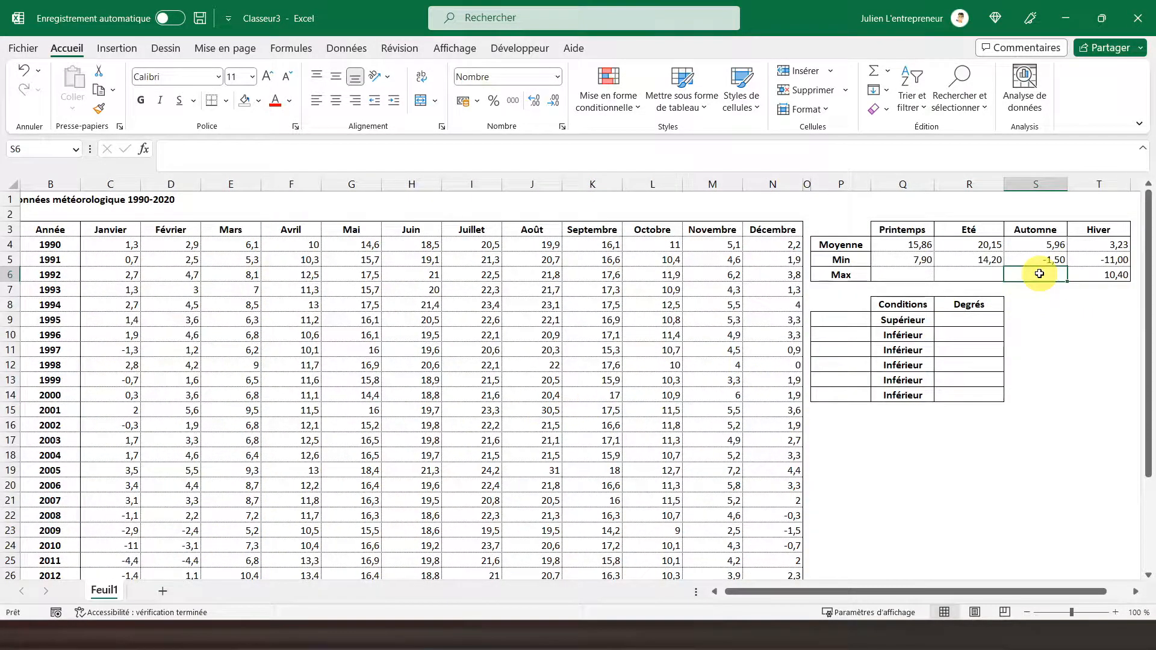
text(=max()
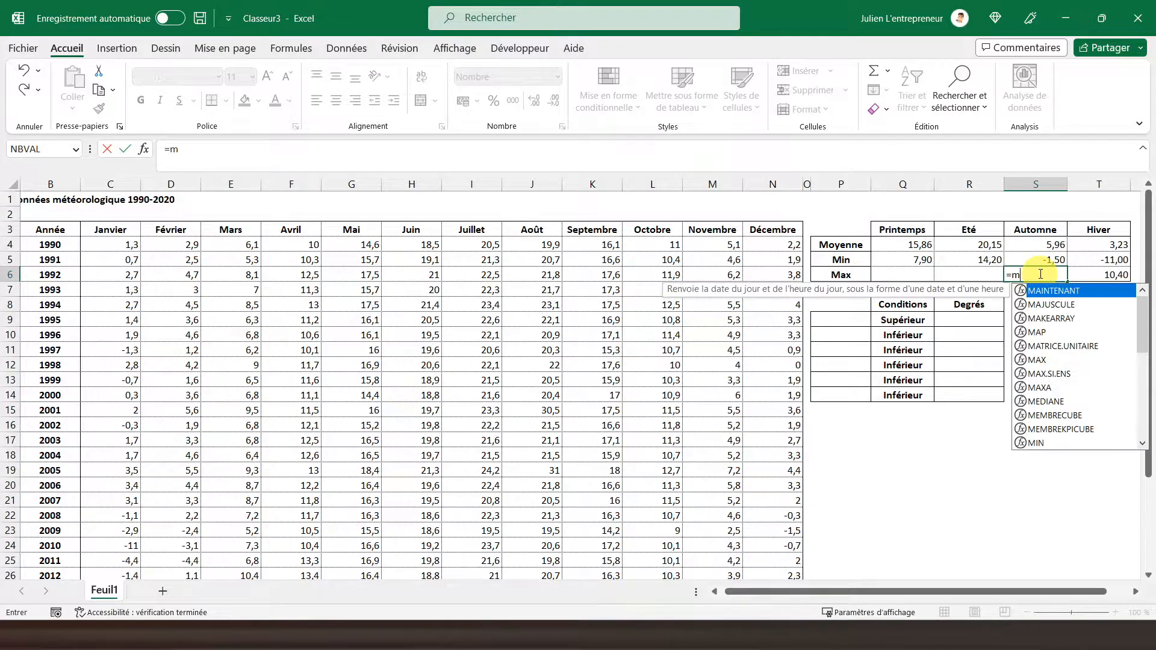
drag(656, 244, 771, 546)
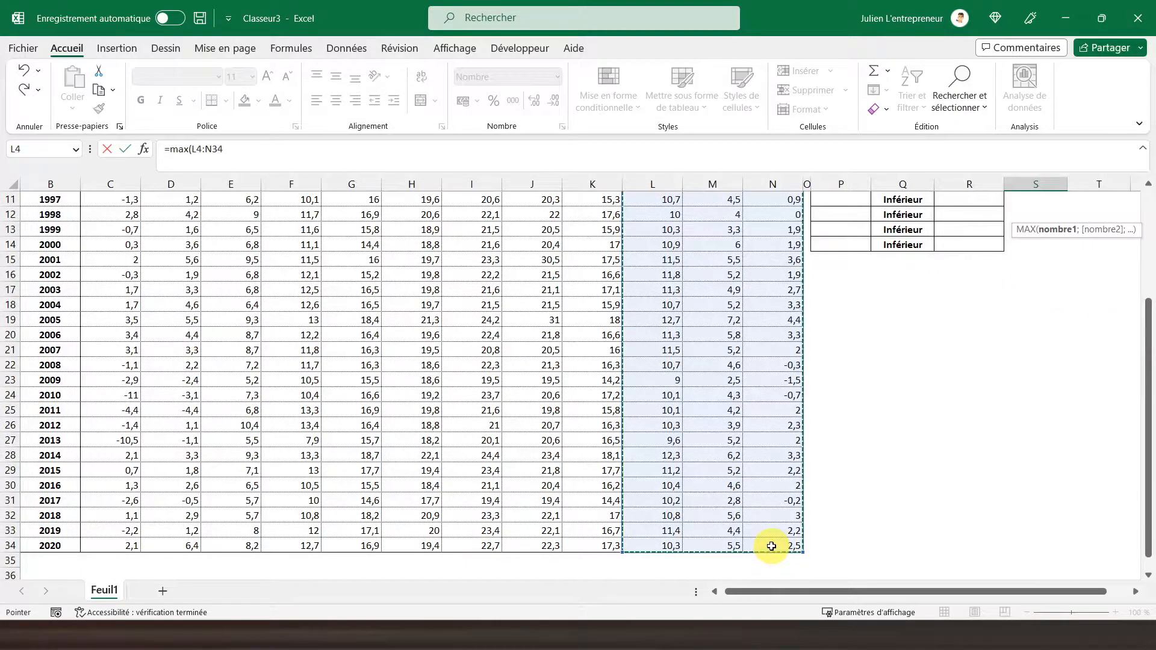
key(Return)
- Calculate the summer maximum in R6 with MAX over the July to September temperatures I4:K34
click(981, 276)
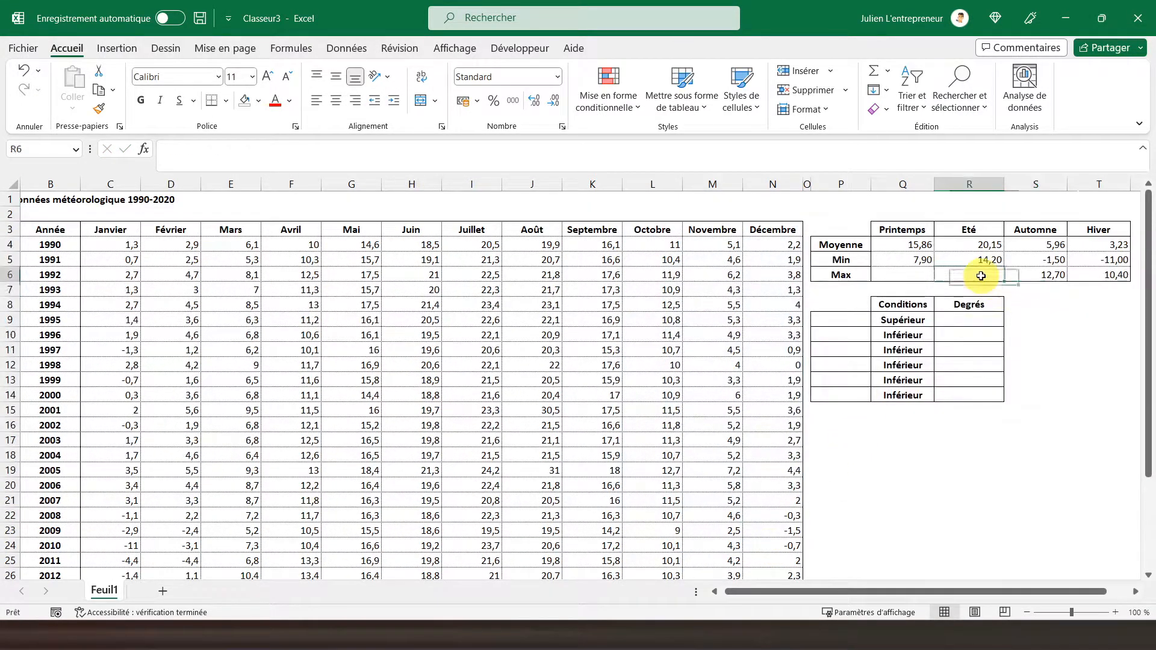
text(=ma)
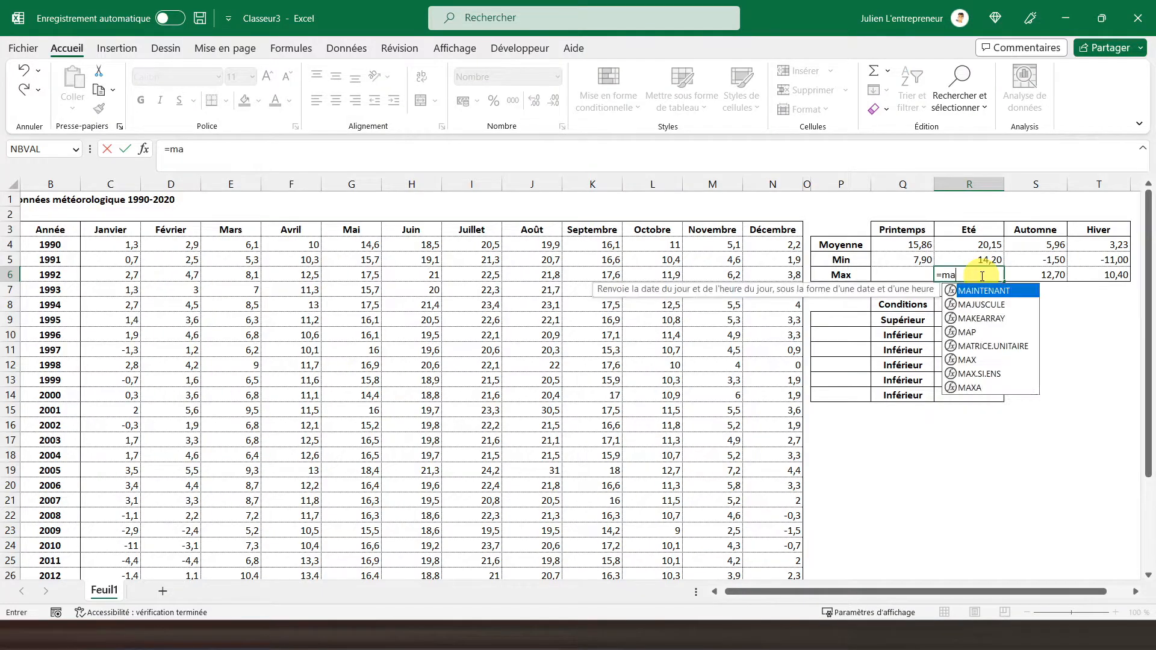
text(x()
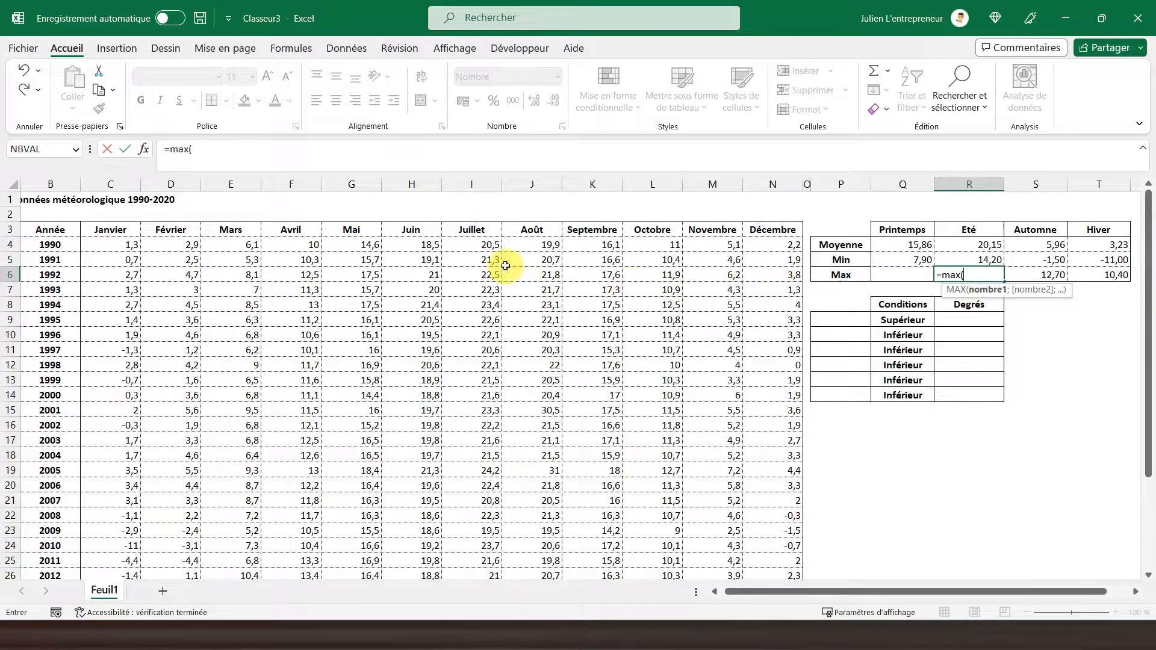
drag(454, 244, 603, 546)
key(Return)
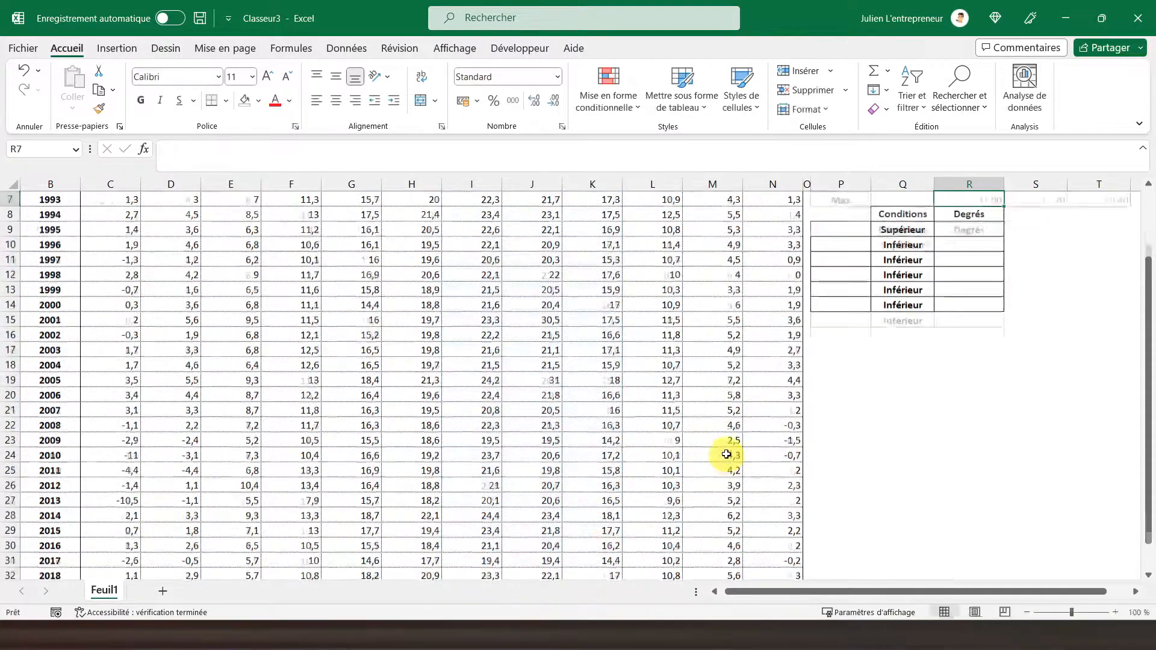
- Calculate the spring maximum in Q6 with MAX over the April to June temperatures F4:H34
click(915, 276)
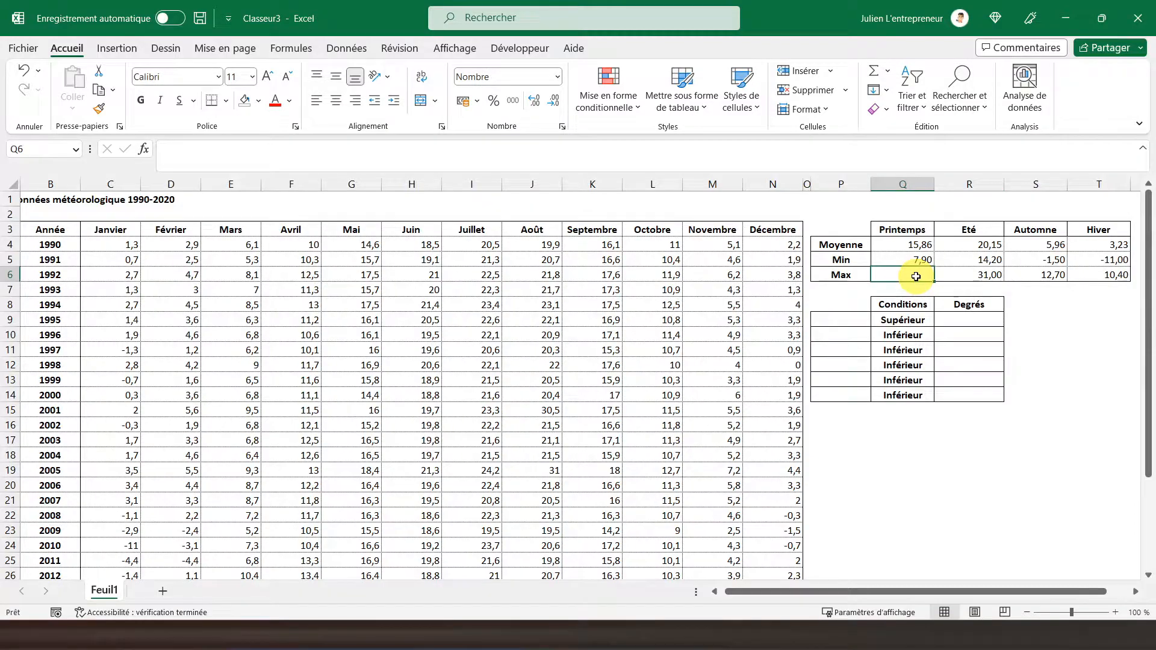
text(=max()
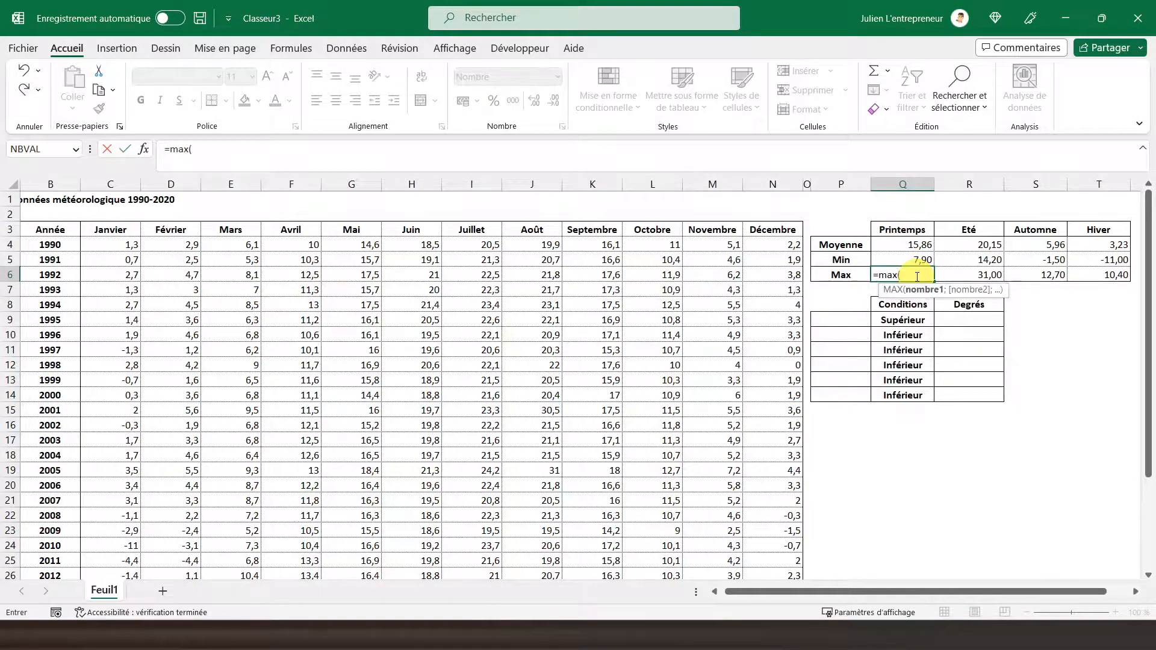
drag(288, 244, 414, 544)
key(Return)
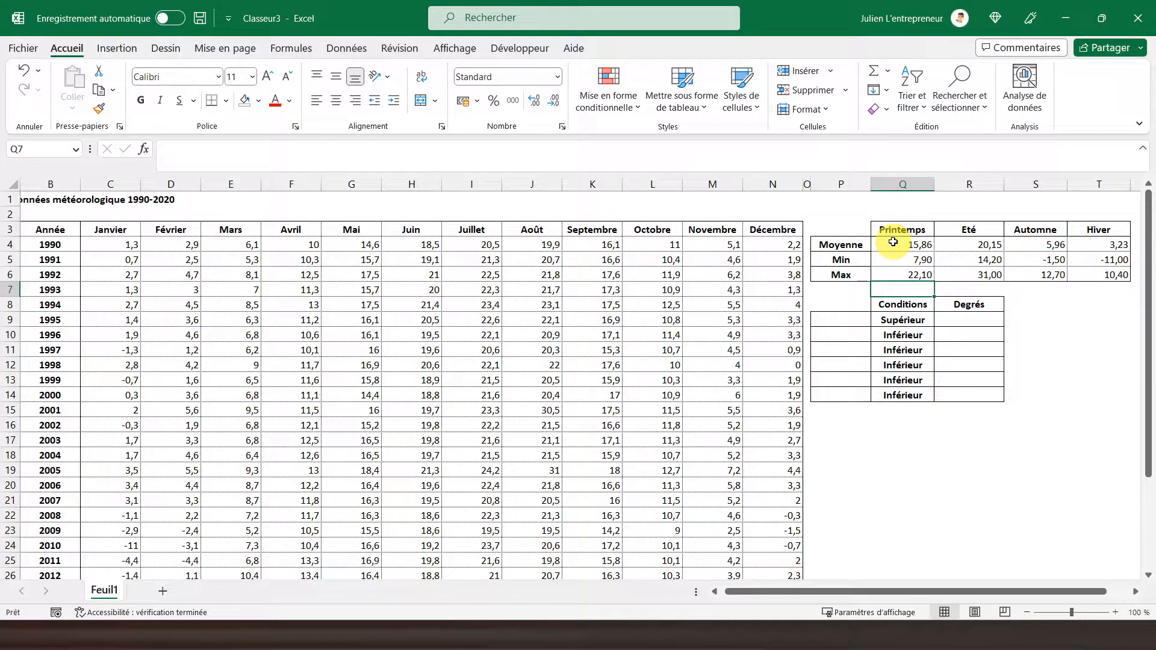
- Apply the Rouge - Blanc - Bleu conditional formatting color scale to the seasonal summary values Q4:T6
drag(893, 242, 1069, 274)
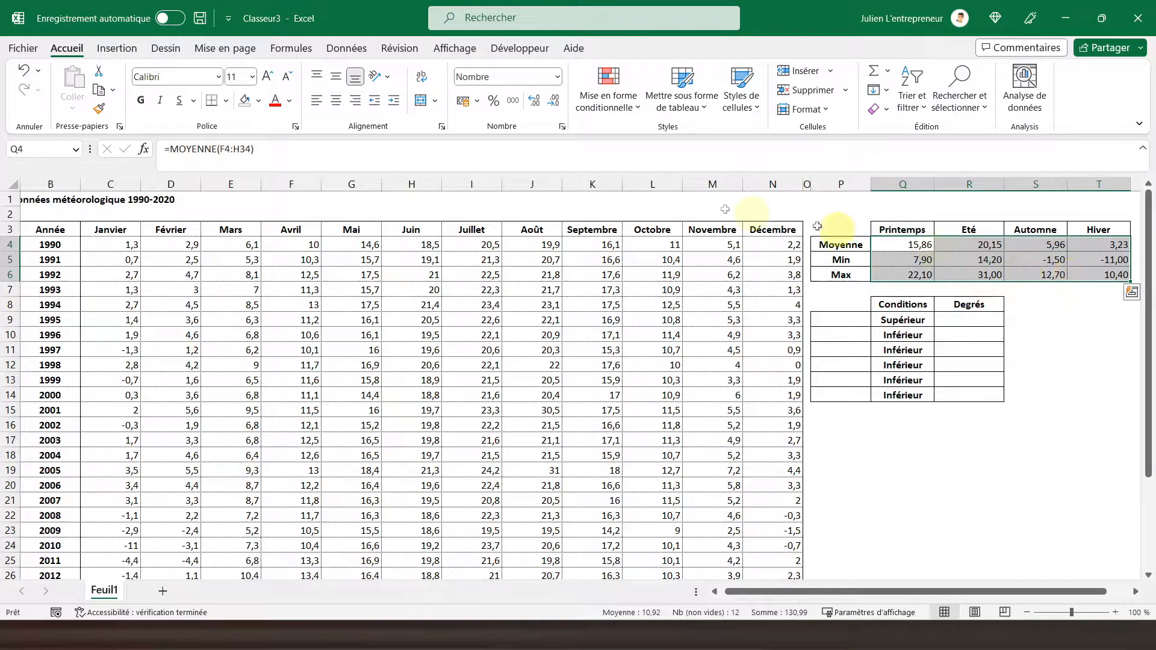
click(621, 114)
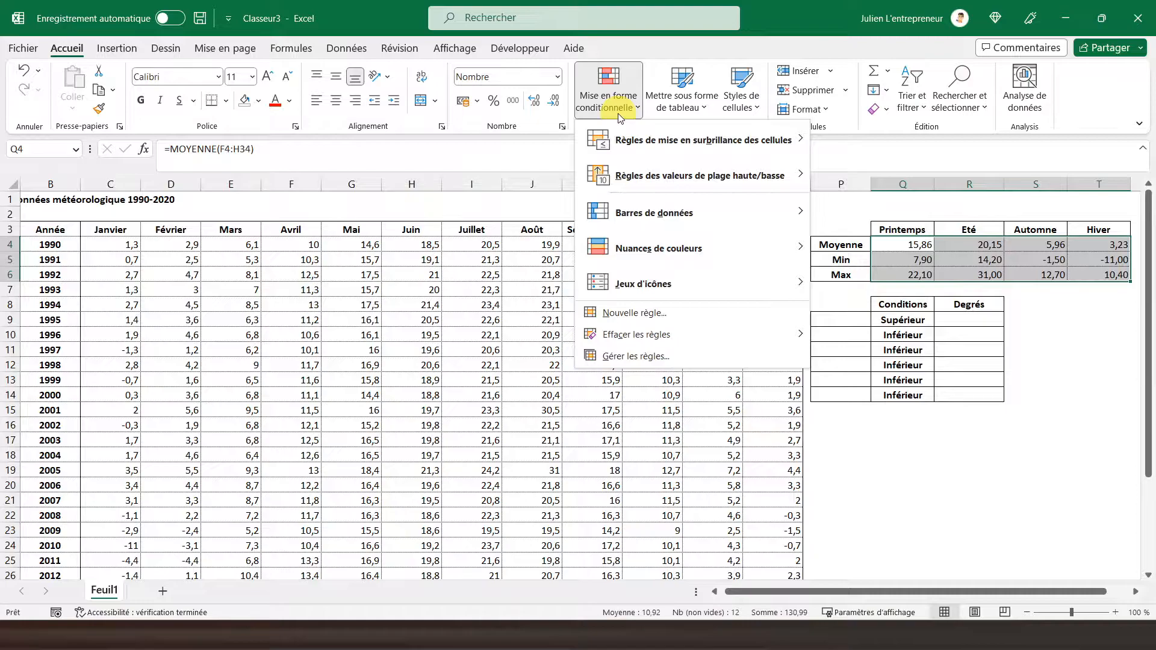
mouse_move(707, 247)
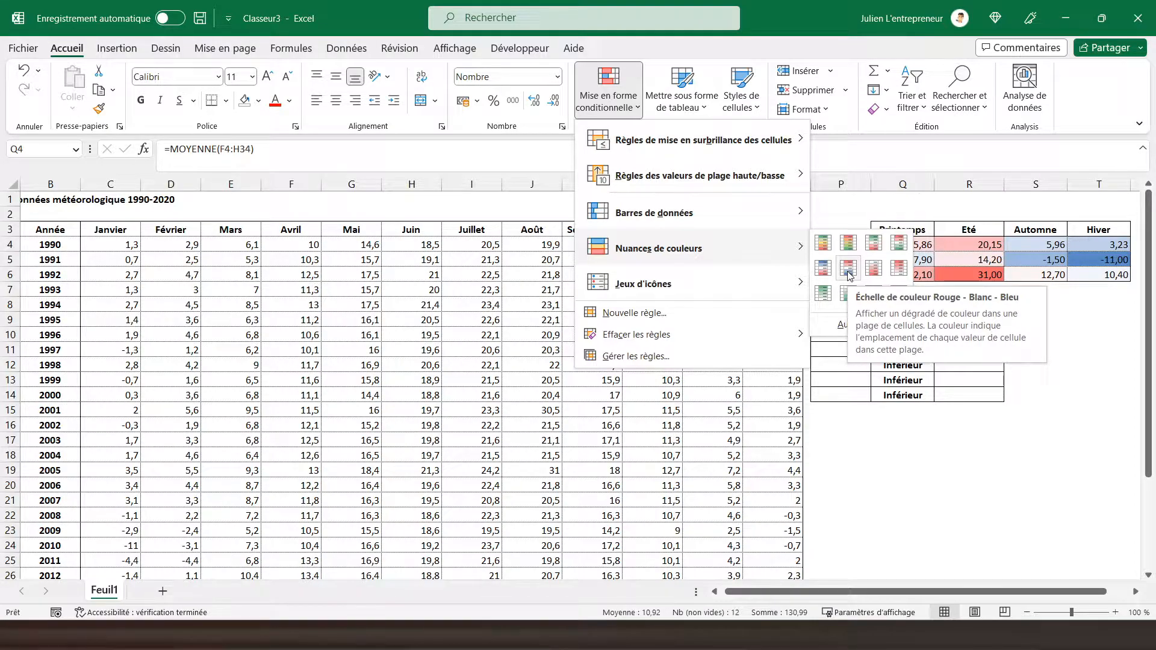
click(849, 272)
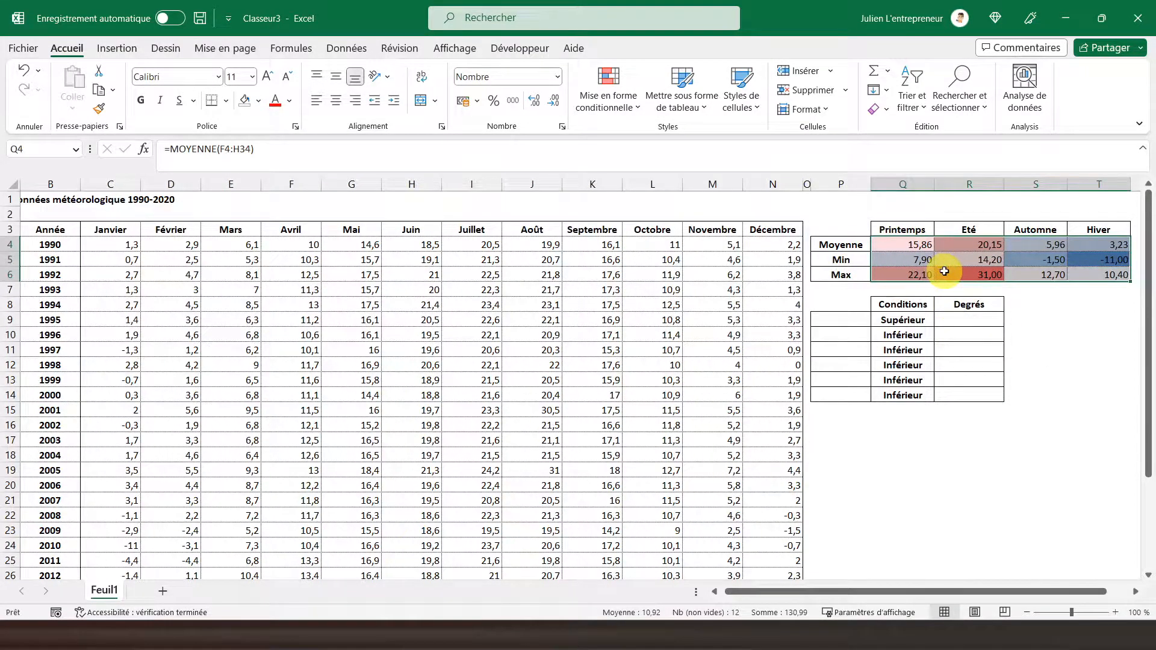
- Preview the Rouge - Blanc - Bleu color scale on all monthly temperatures C4:N34
drag(107, 242, 777, 540)
scroll(676, 382, up, 4)
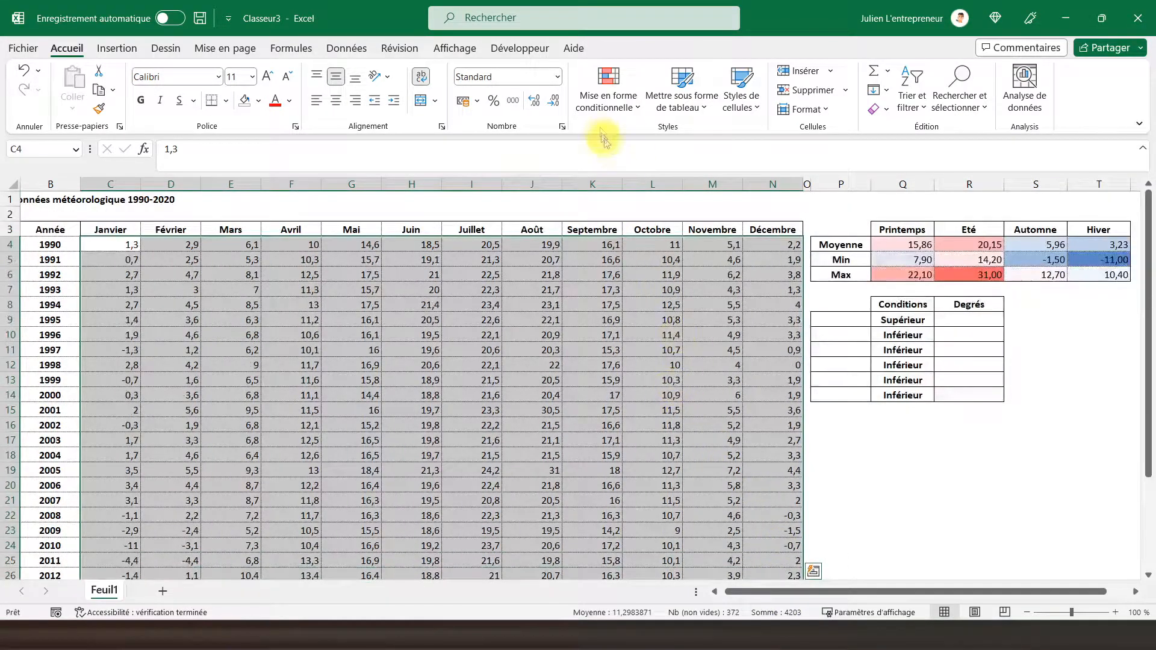
click(600, 109)
mouse_move(669, 211)
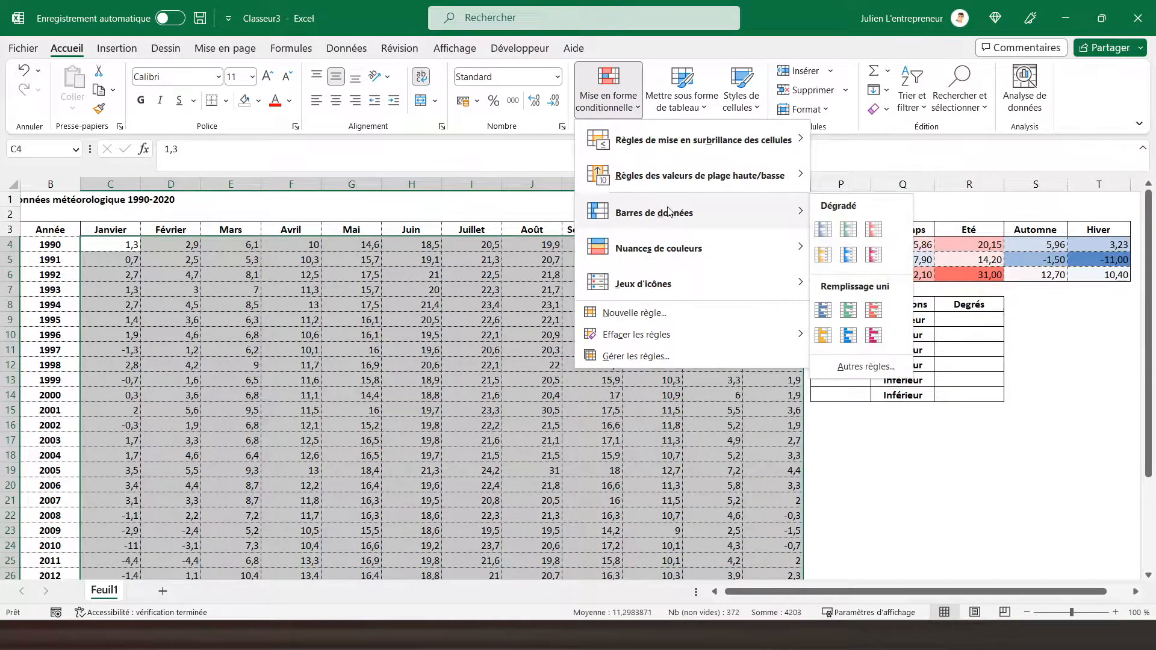
mouse_move(771, 246)
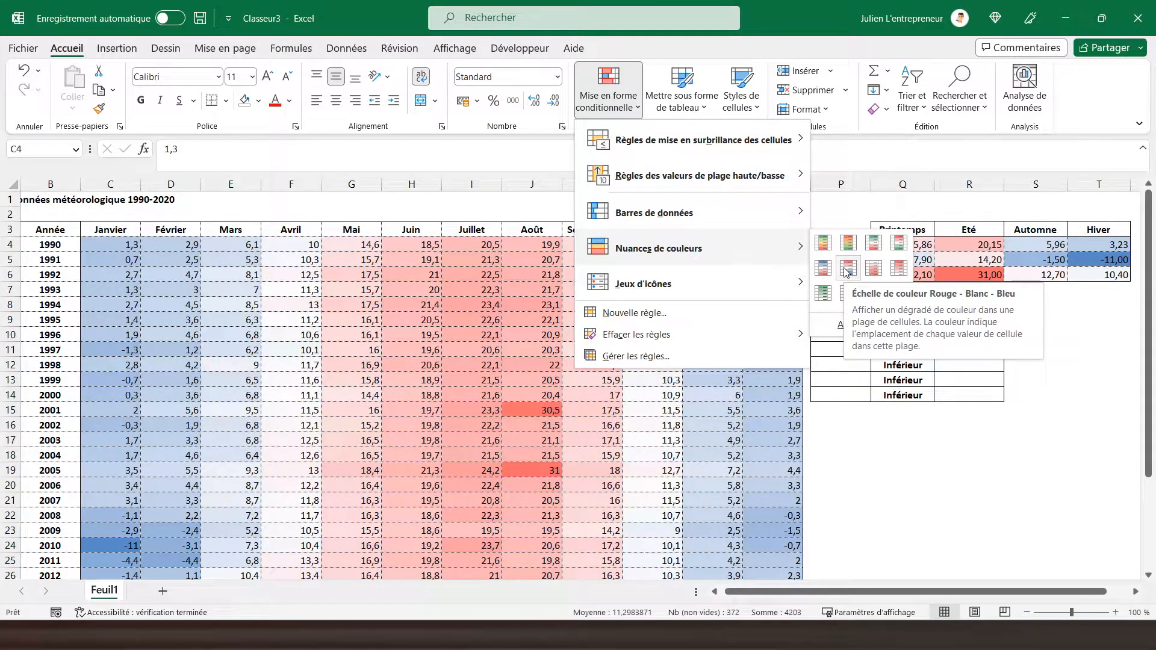
- Set the degrees of the Supérieur condition in R9 to 30 and fill its color key cell P9 with standard red
click(854, 320)
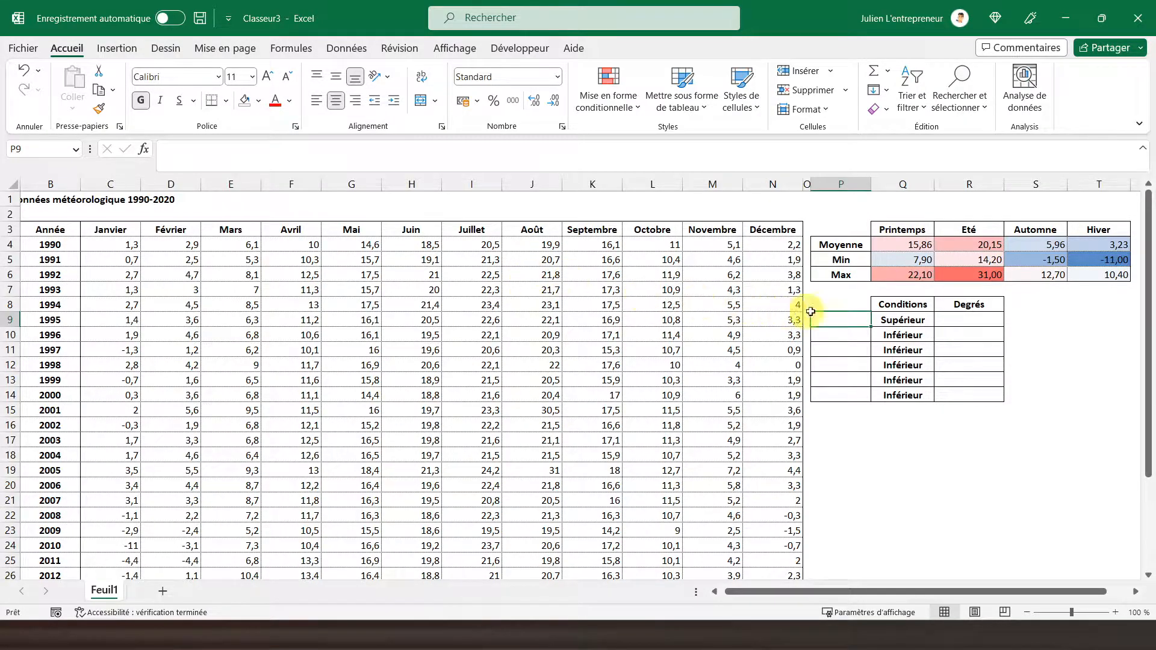
click(946, 320)
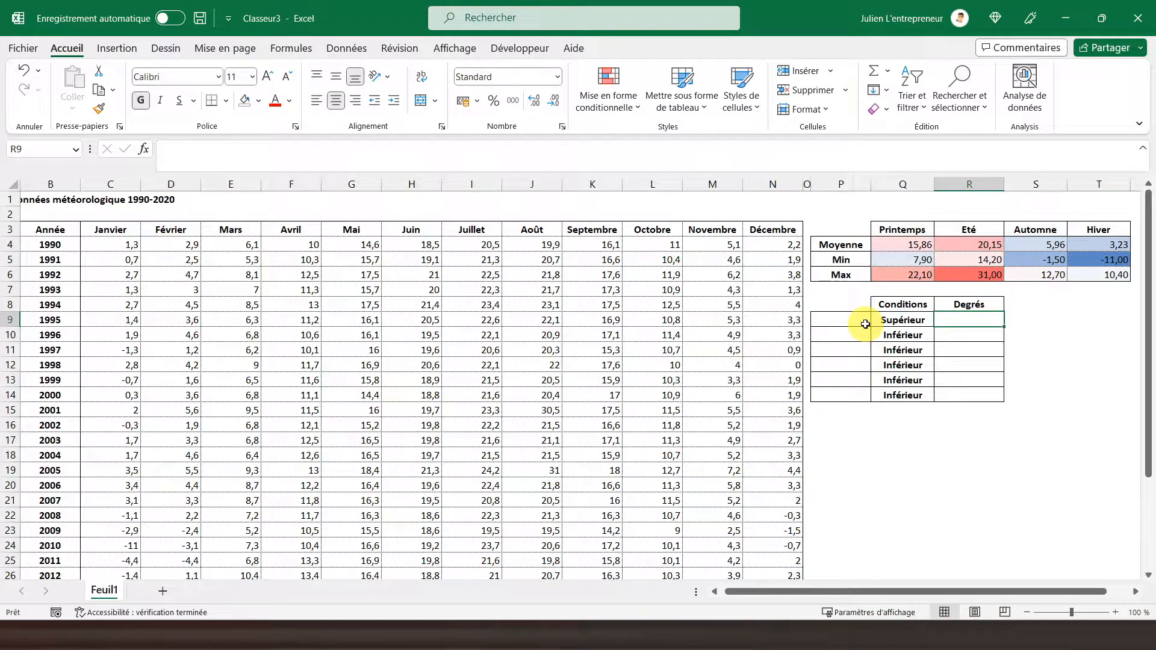
text(30)
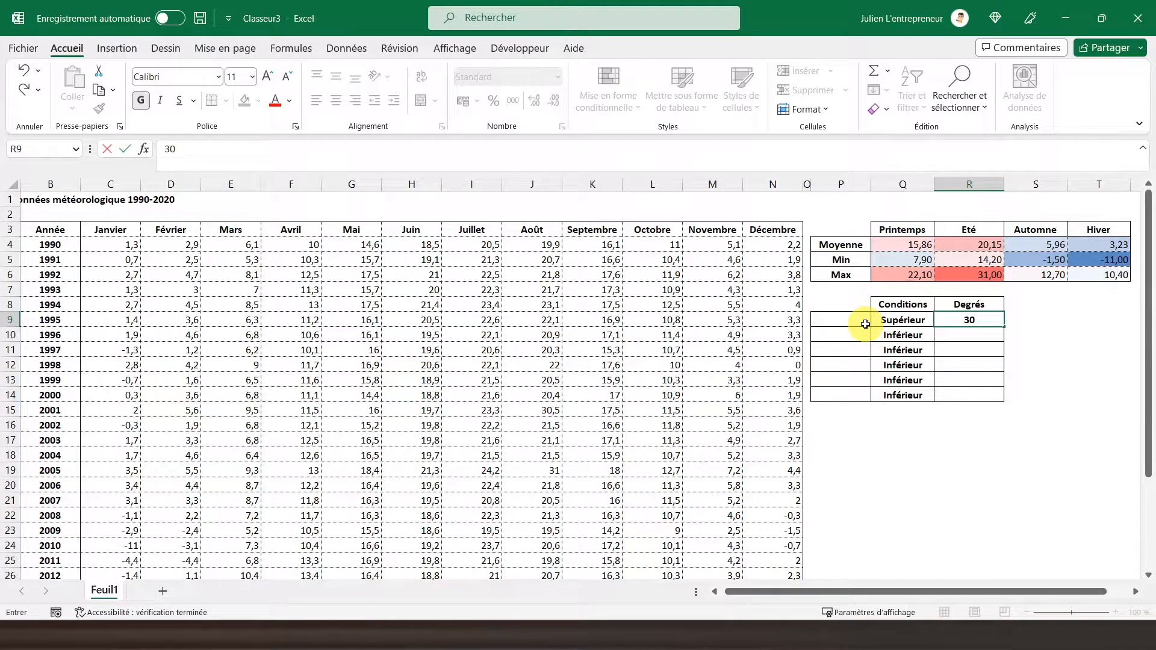
key(Return)
click(865, 325)
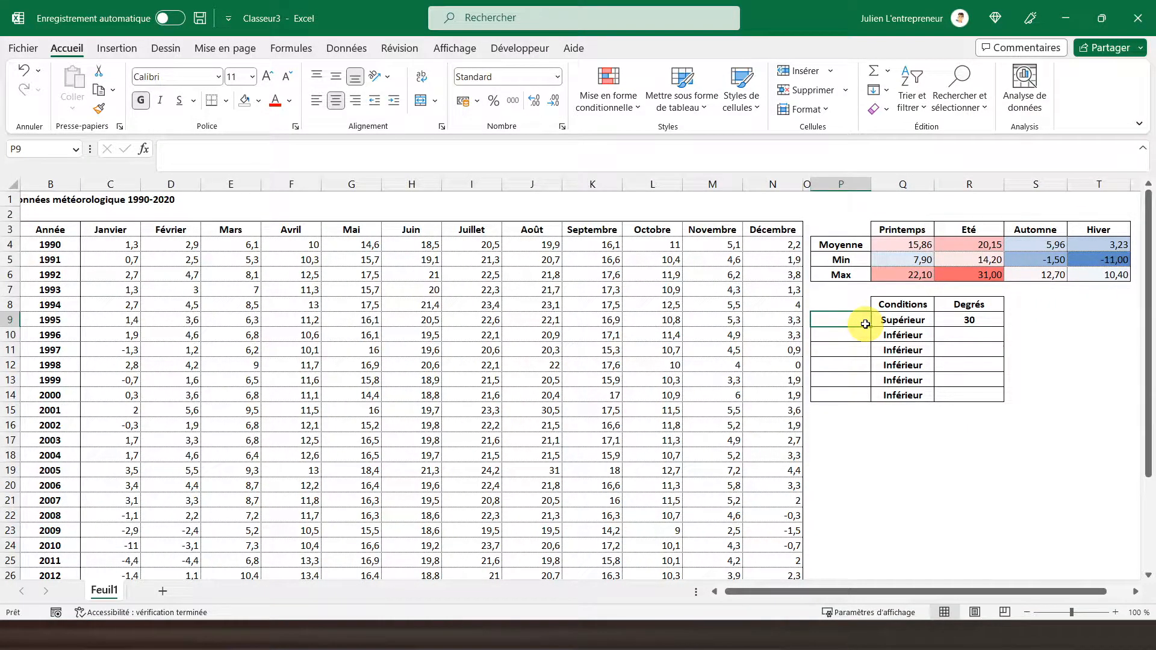
click(258, 101)
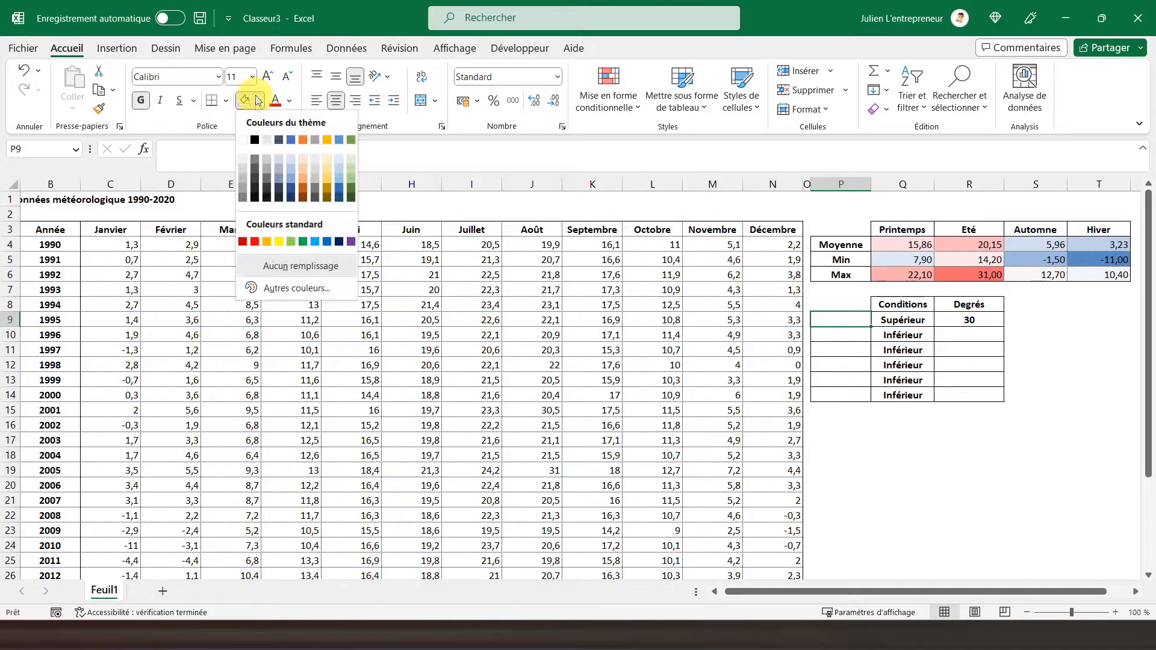
click(254, 242)
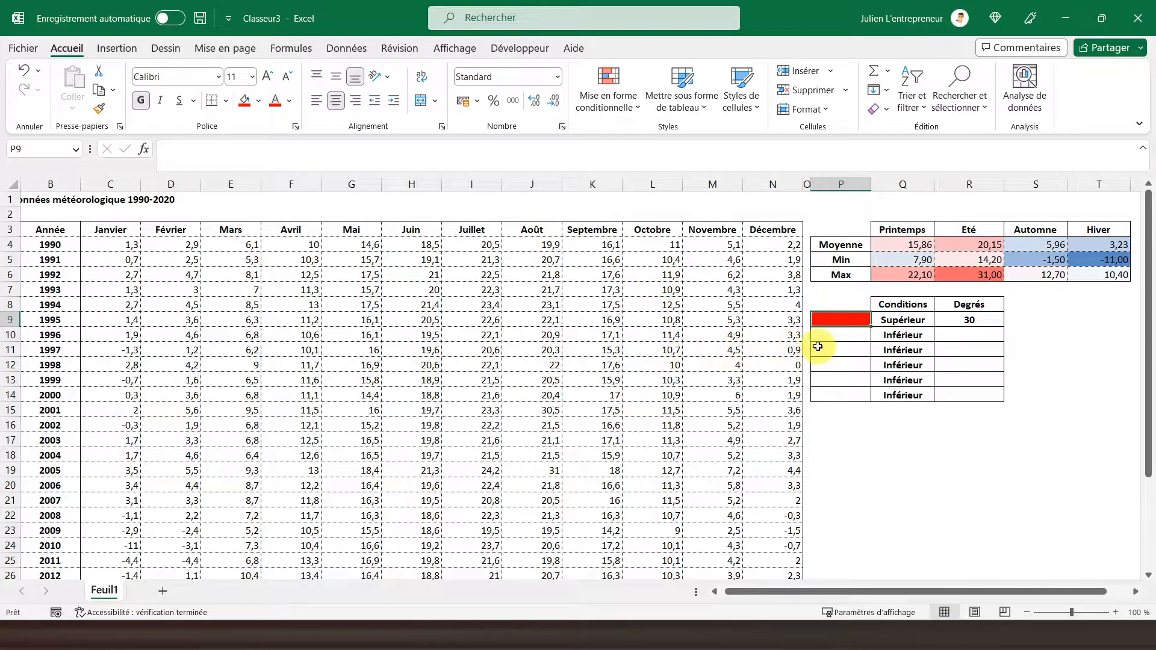
- Set the degrees of the first Inférieur condition in R10 to 30 and fill its color key cell P10 with standard orange
click(954, 336)
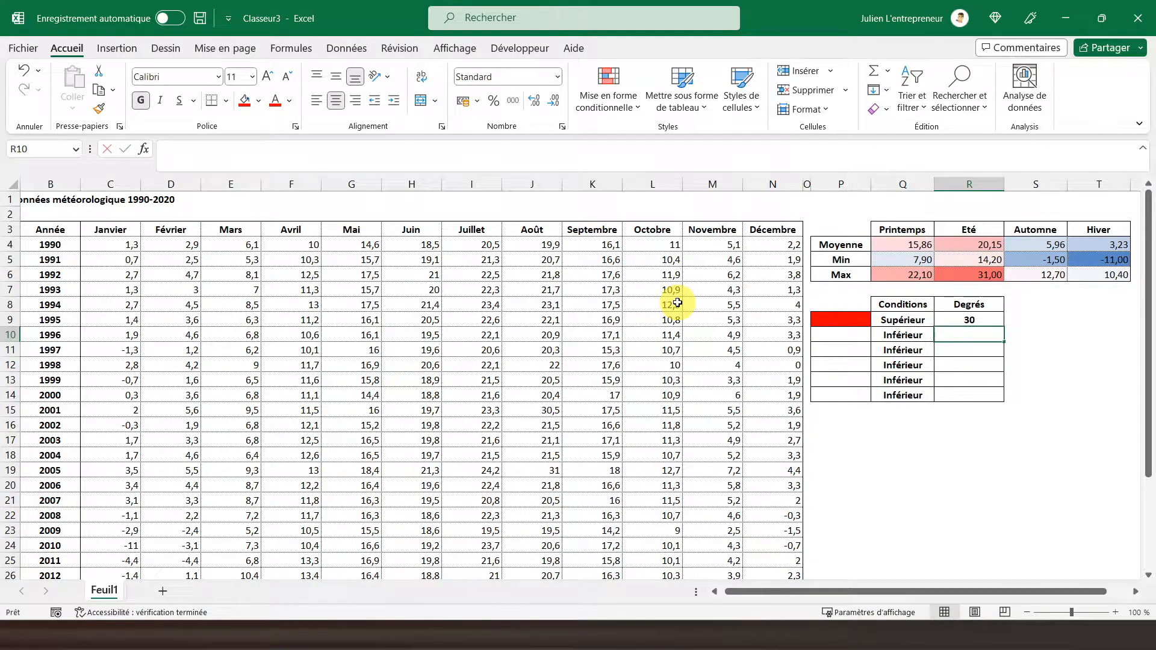
text(30)
key(Left)
key(Left)
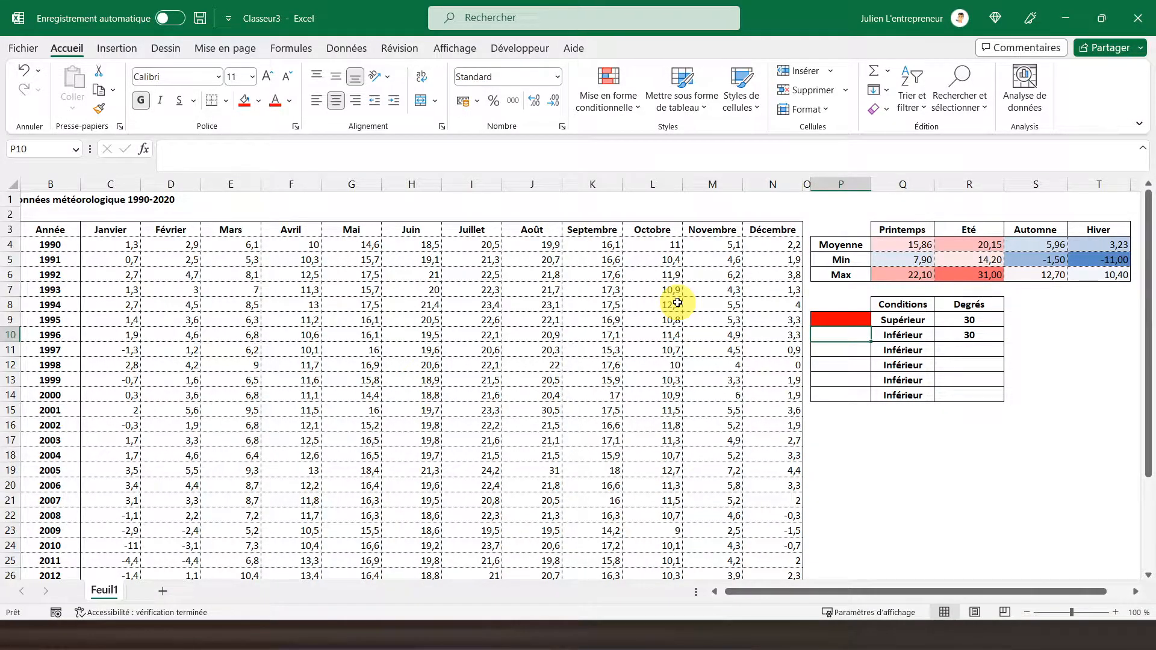
click(258, 102)
click(267, 241)
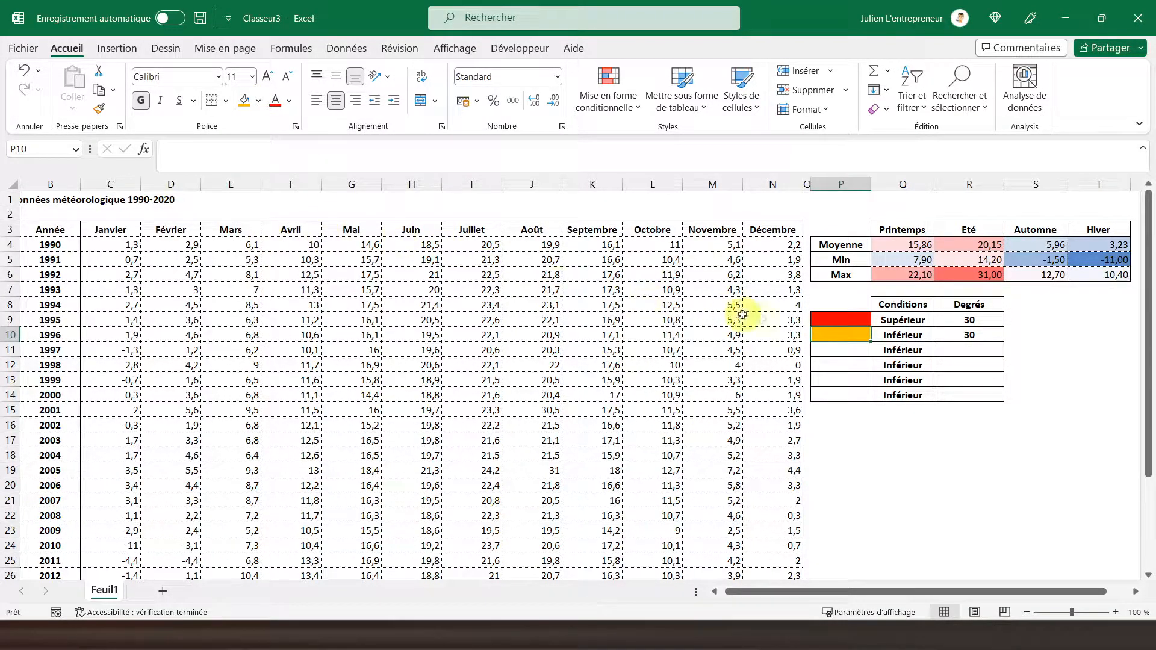
- Set the degrees of the Inférieur condition in R11 to 20 and fill its color key cell P11 with standard yellow
click(944, 348)
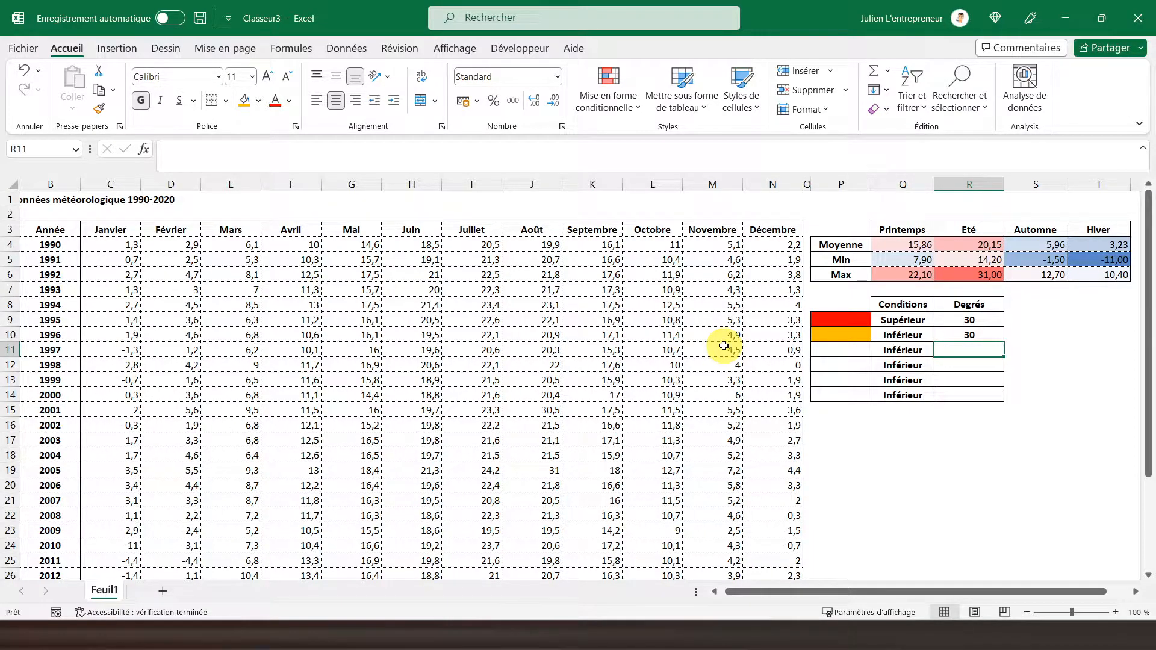
text(20)
key(Left)
key(Left)
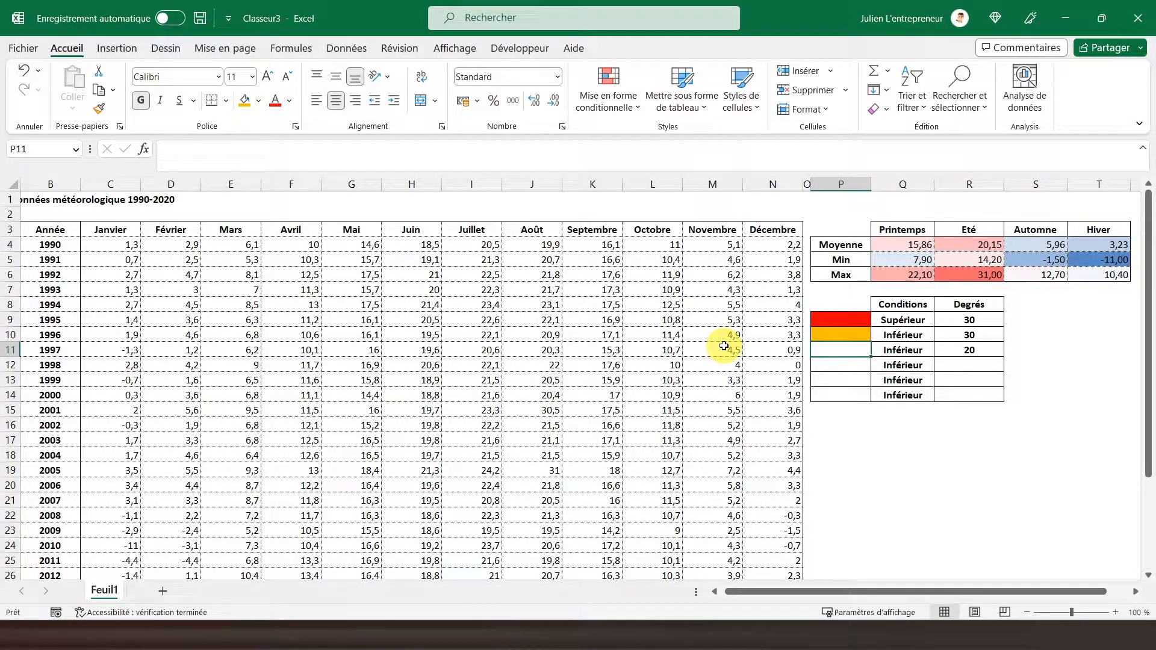
click(259, 101)
click(279, 241)
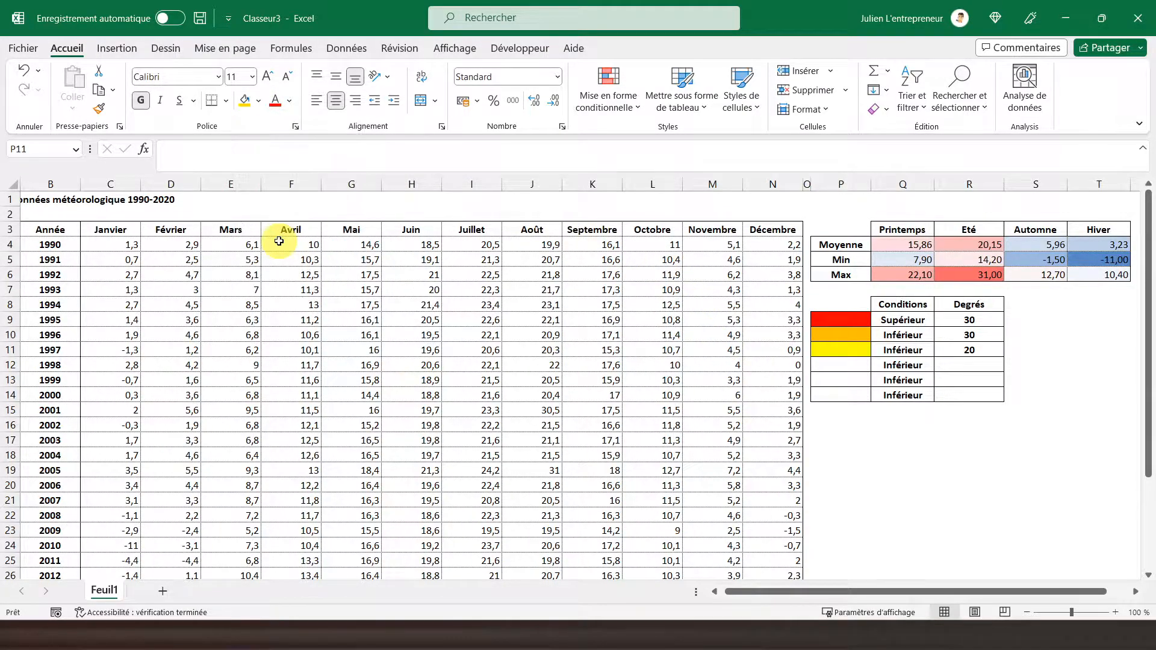
- Set the degrees of the Inférieur condition in R12 to 10 and fill its color key cell P12 with standard light blue
key(Right)
key(Right)
key(Down)
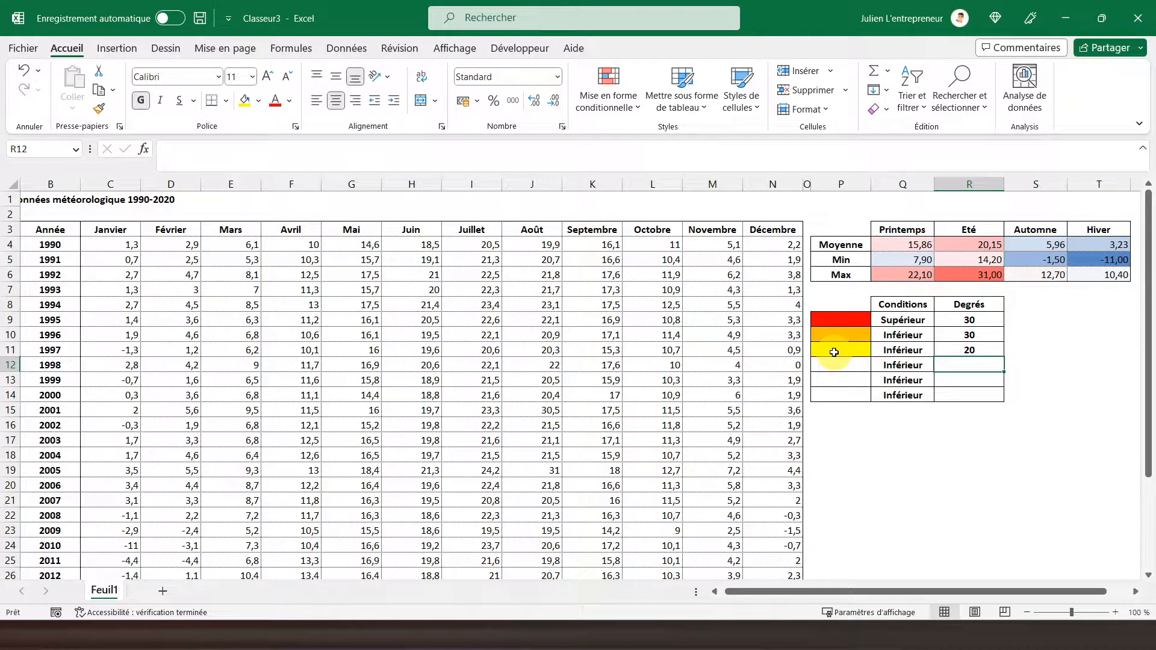
text(10)
key(Left)
key(Left)
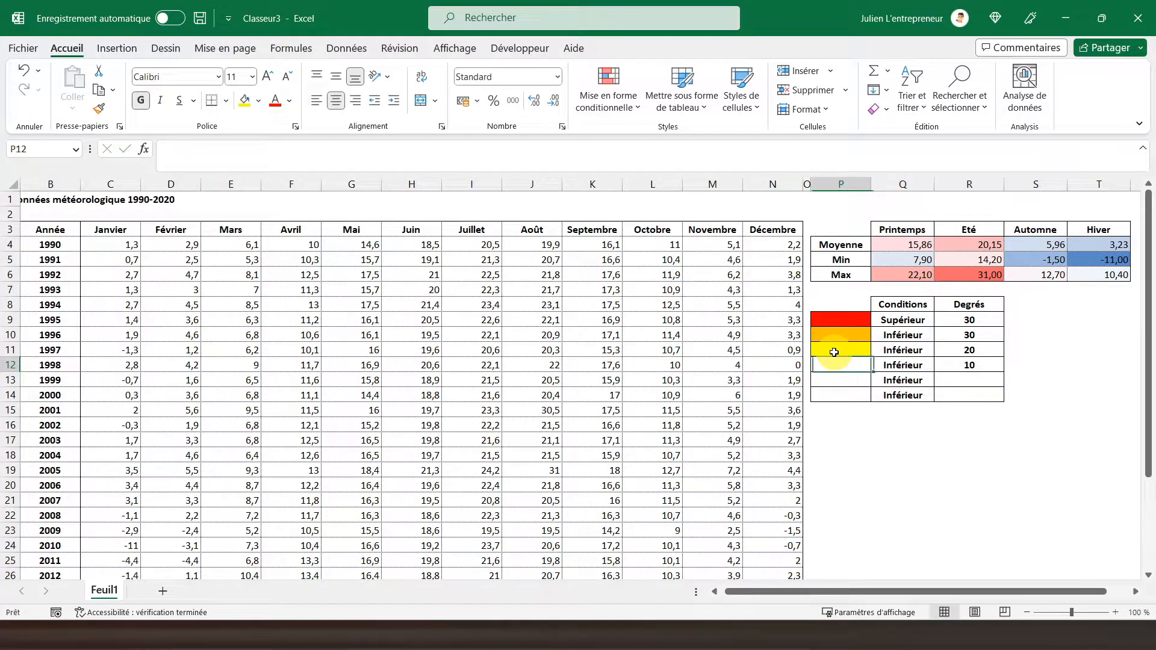
click(260, 102)
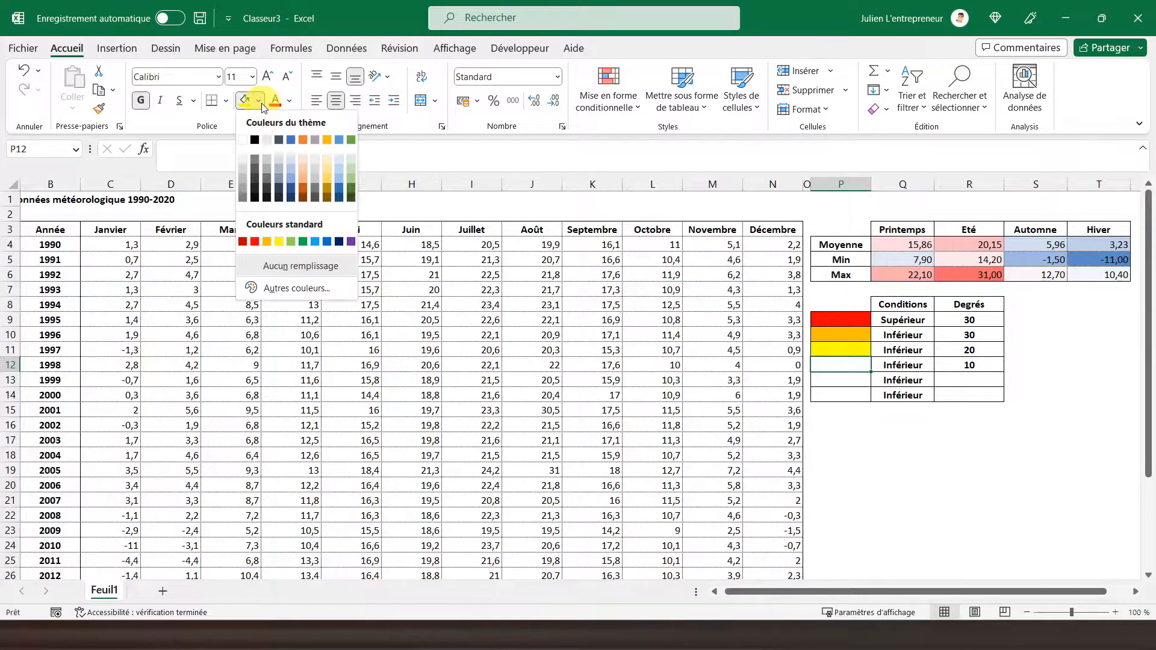
click(315, 241)
- Set the degrees of the Inférieur condition in R13 to 0 and fill its color key cell P13 with standard blue
click(959, 381)
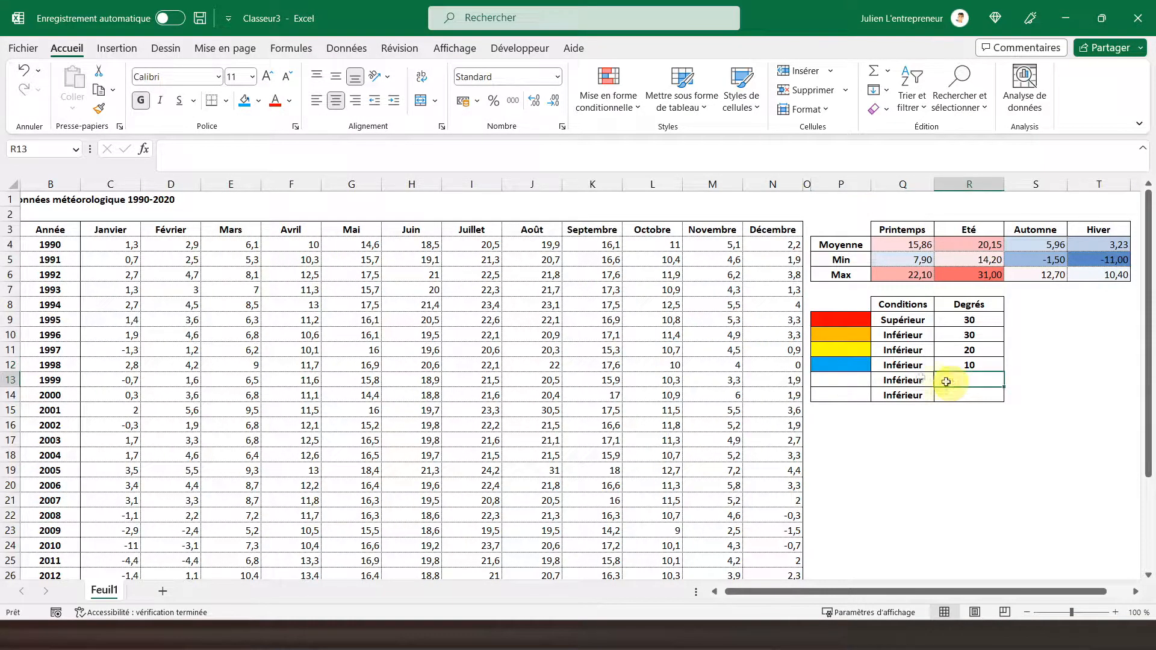
text(0)
key(Left)
key(Left)
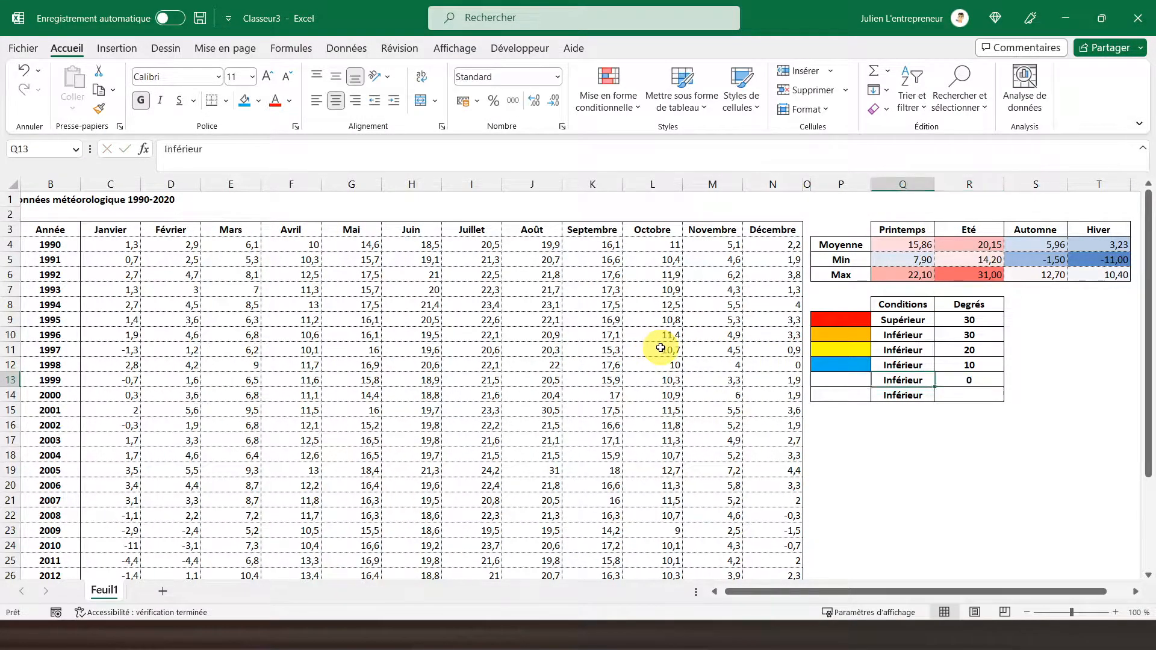
click(258, 101)
click(327, 241)
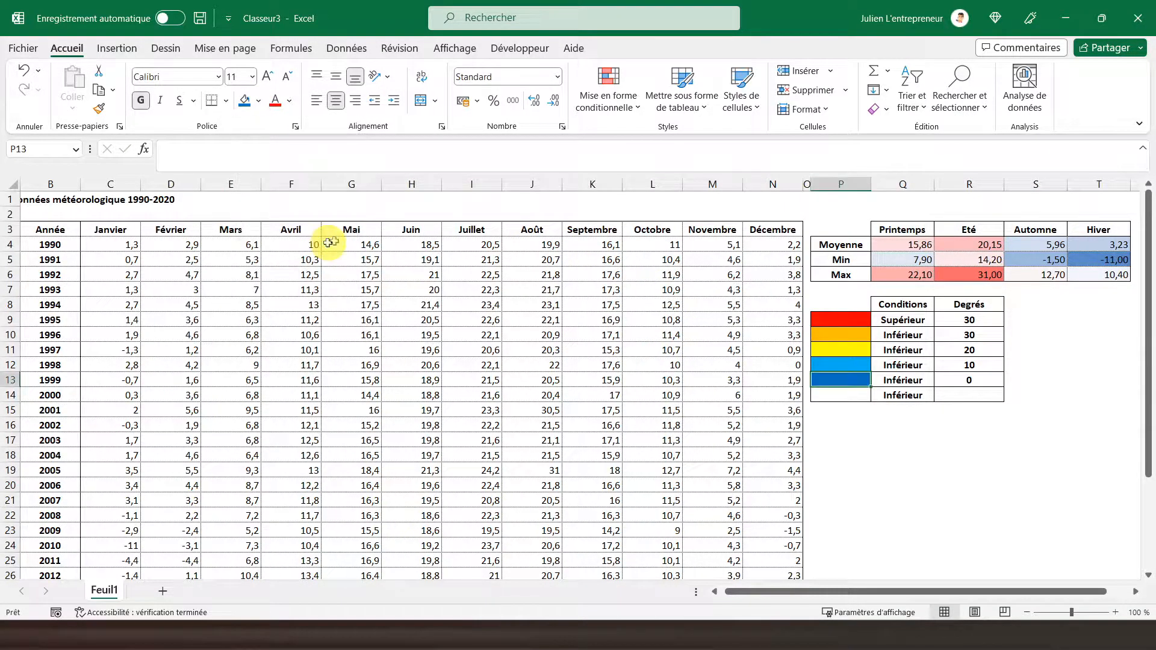
- Set the degrees of the last Inférieur condition in R14 to -10 and fill its color key cell P14 with standard dark blue
click(941, 396)
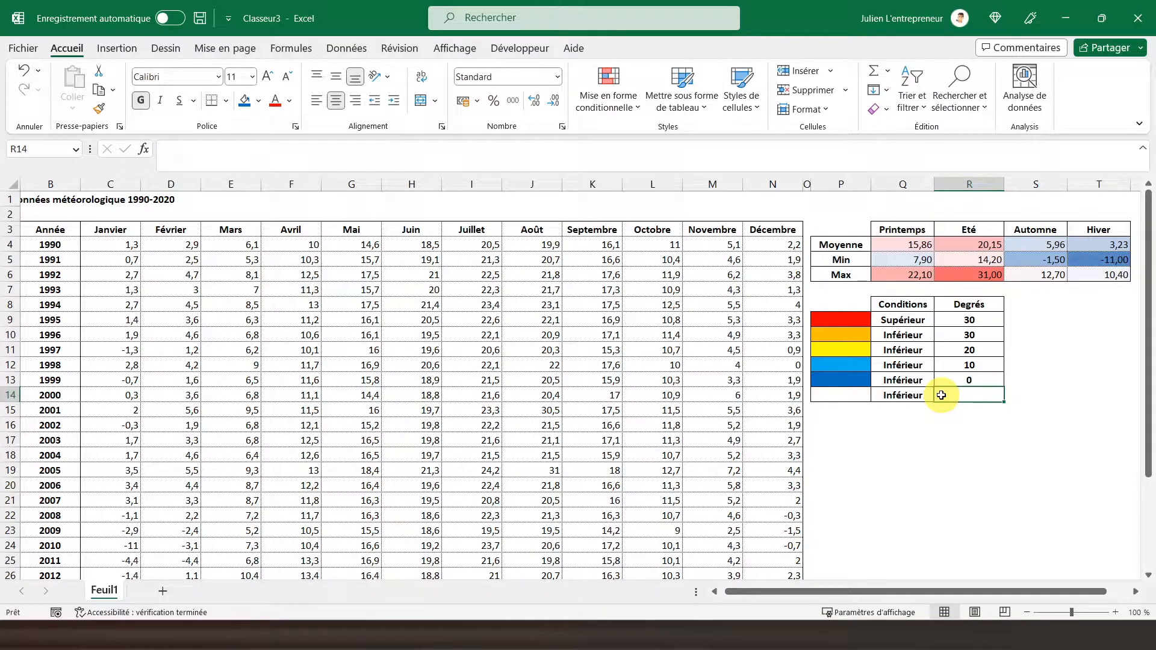
text(-)
key(Left)
key(Left)
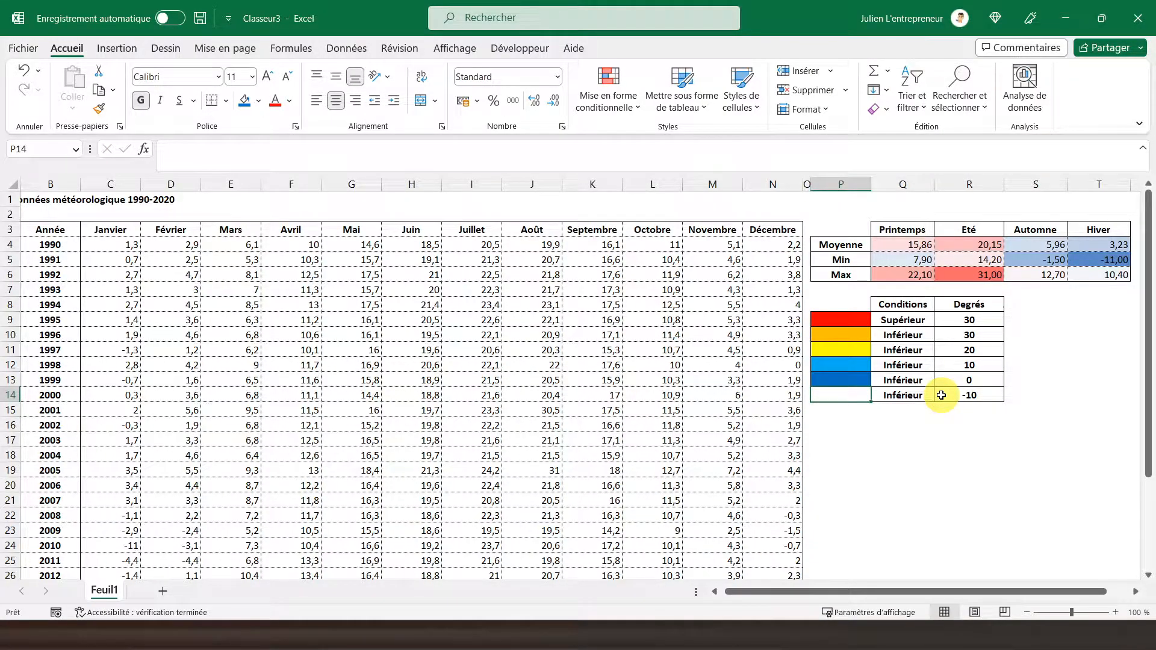
click(260, 102)
click(339, 241)
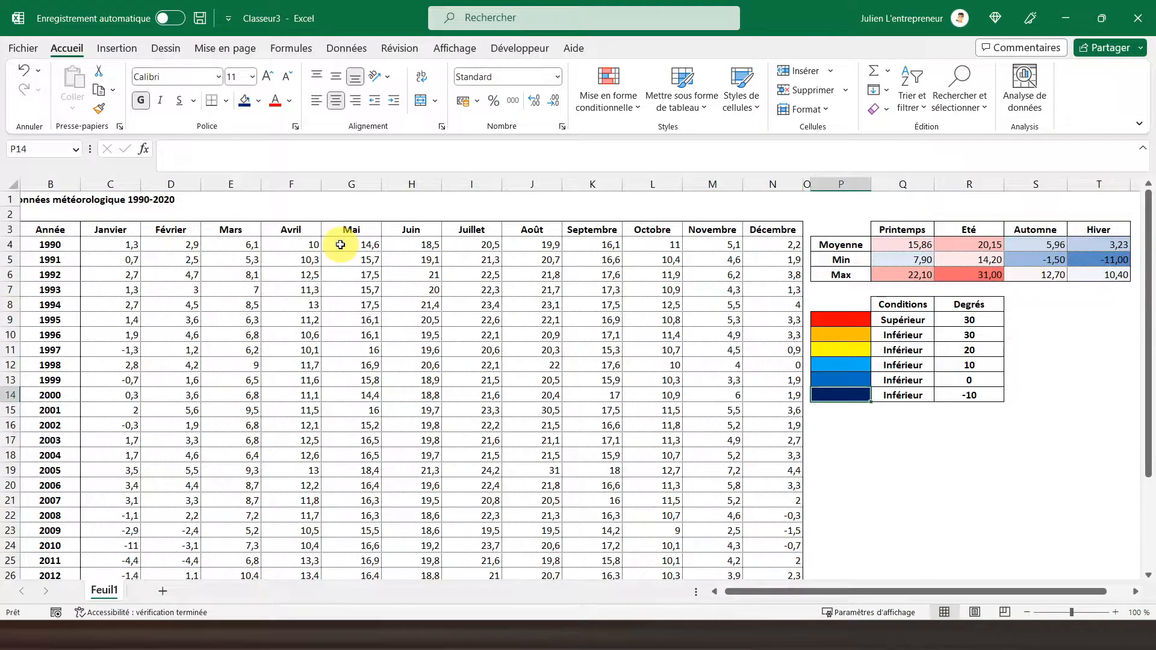
- Create a Supérieur à highlighting rule on all monthly temperatures C4:N34 with the threshold linked to cell R9
click(168, 286)
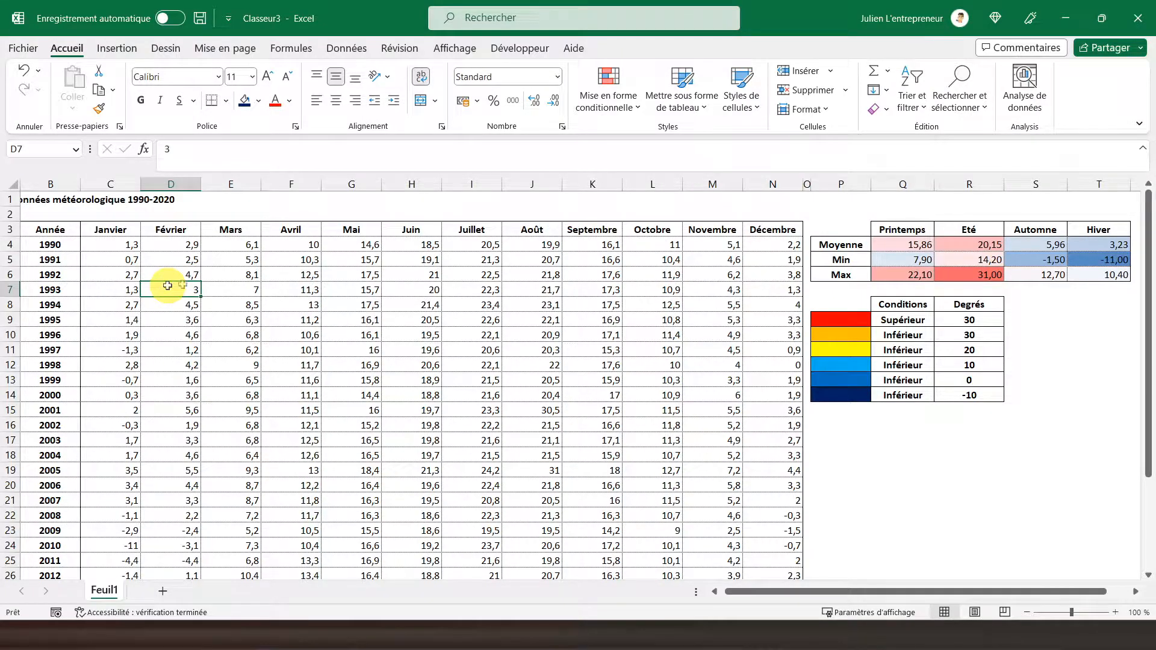
drag(894, 246, 1090, 271)
drag(108, 244, 669, 442)
drag(756, 494, 774, 542)
scroll(666, 447, up, 4)
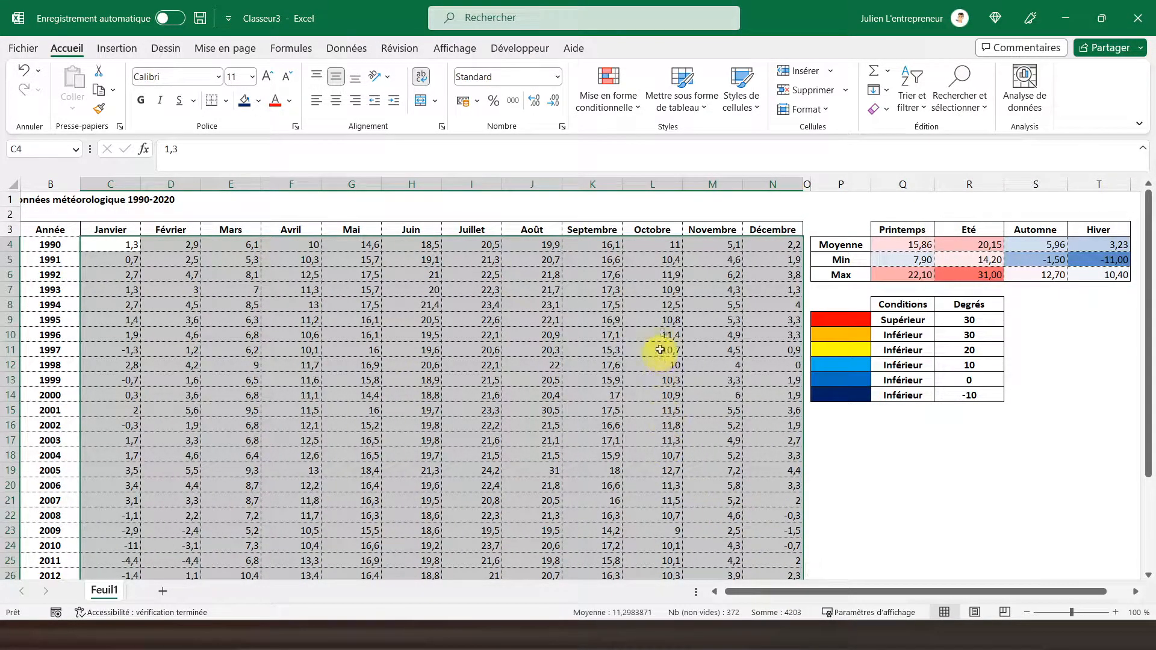
click(595, 108)
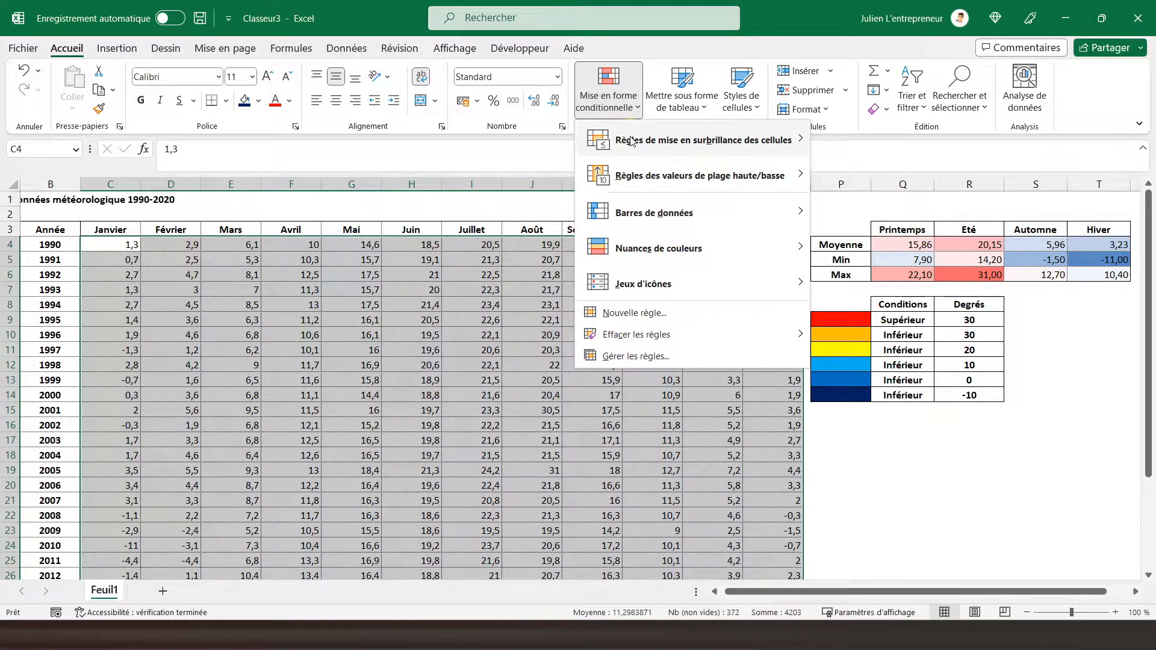
mouse_move(631, 141)
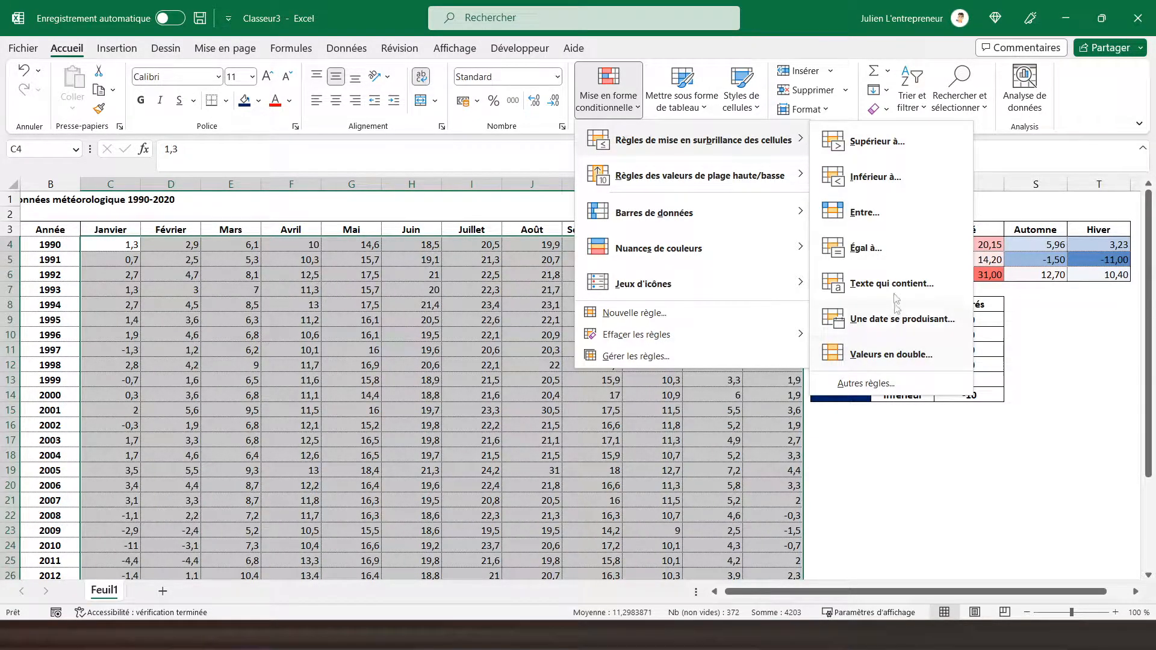
click(887, 151)
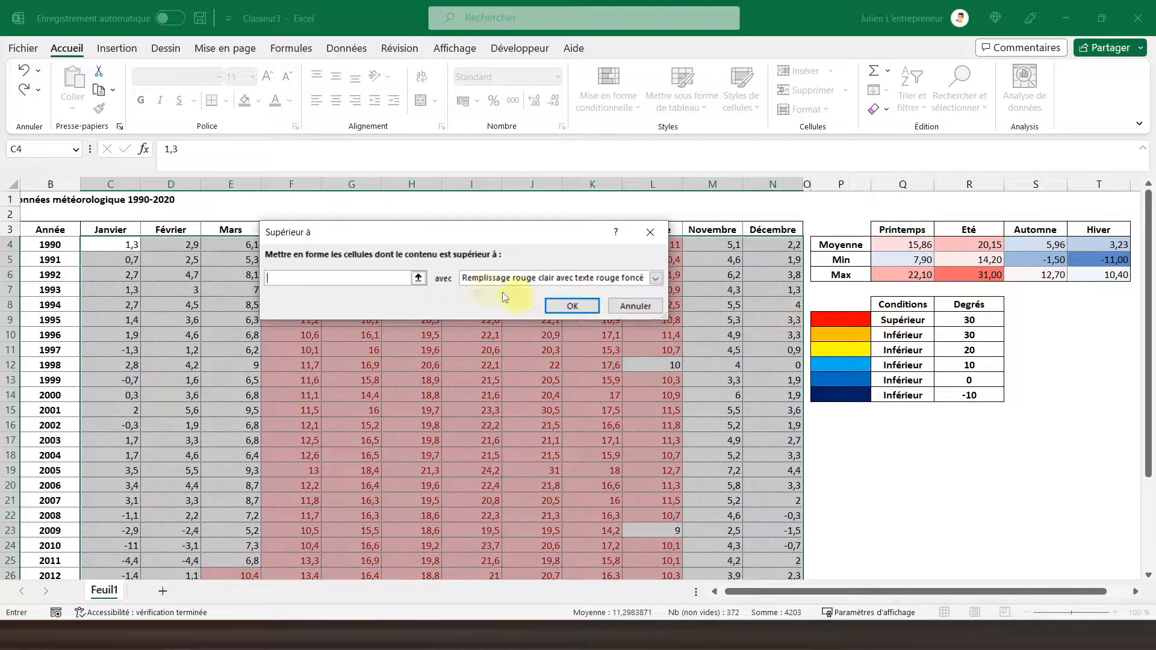
click(957, 318)
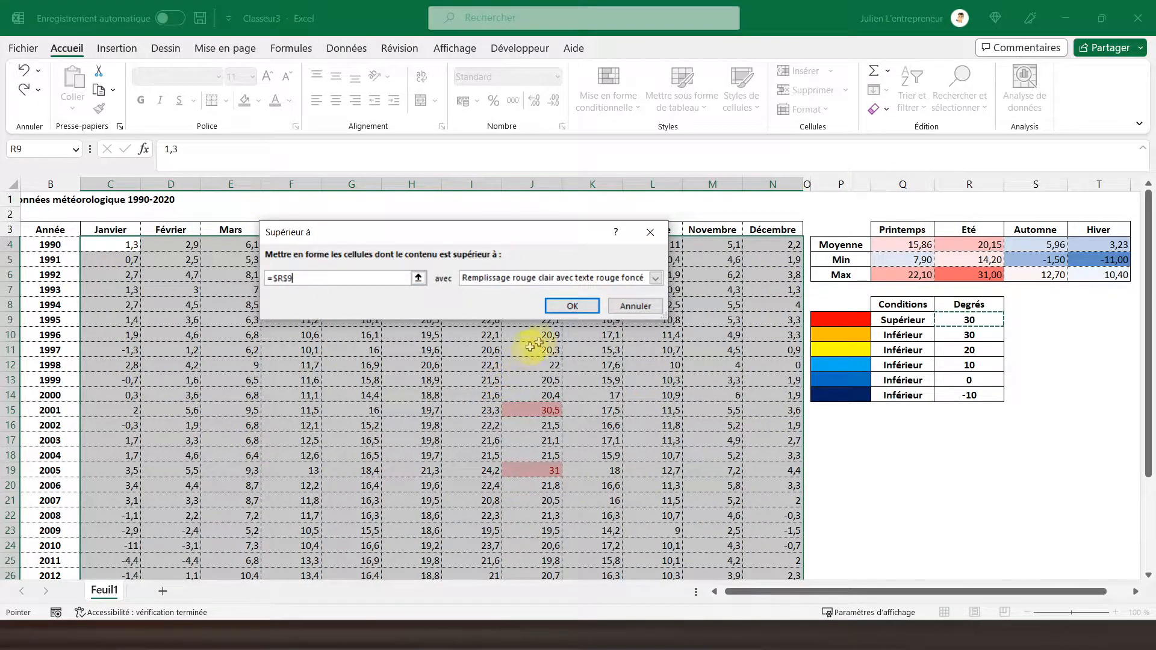
- Give the Supérieur à rule a custom format with a standard red fill and apply it
click(656, 278)
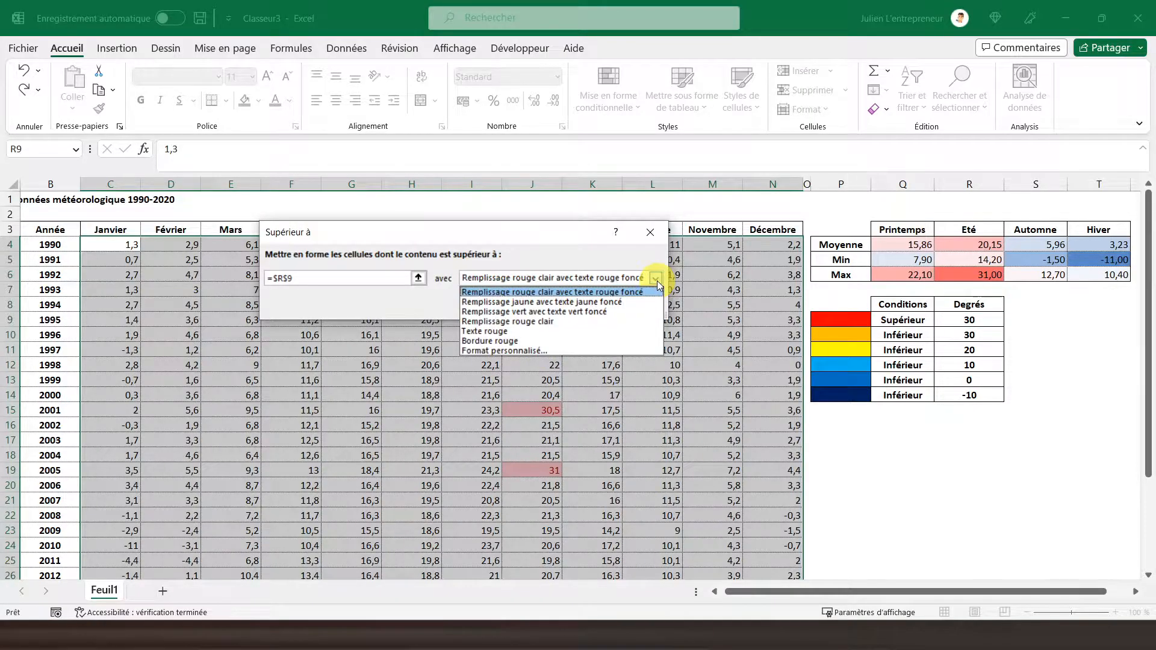
click(523, 352)
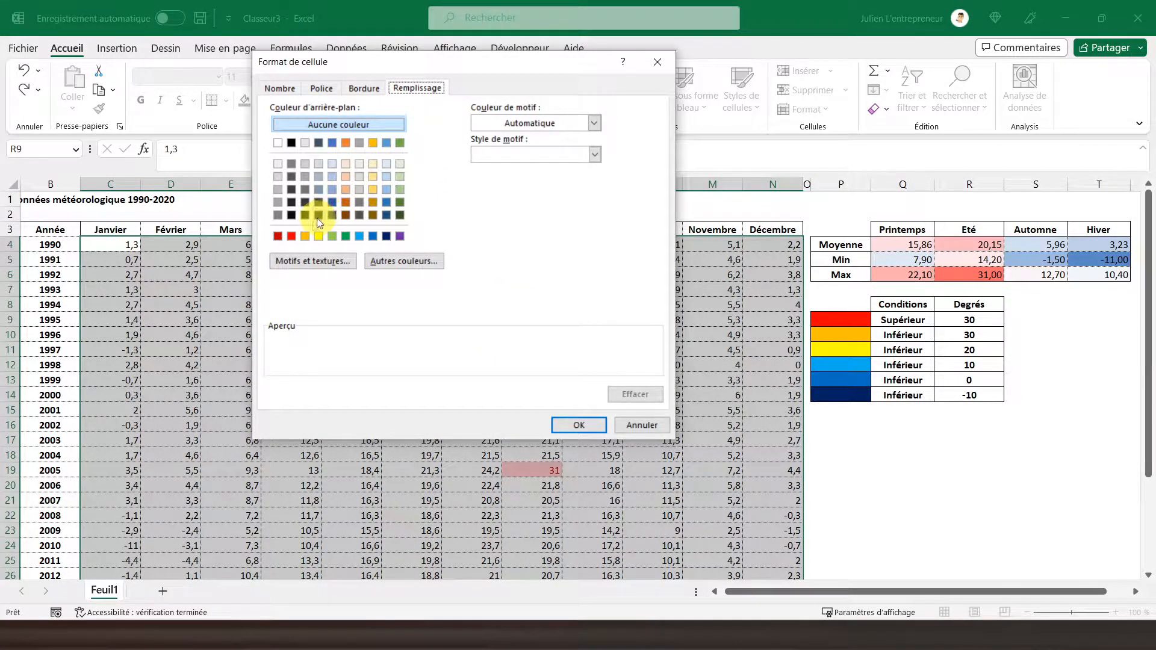
click(290, 237)
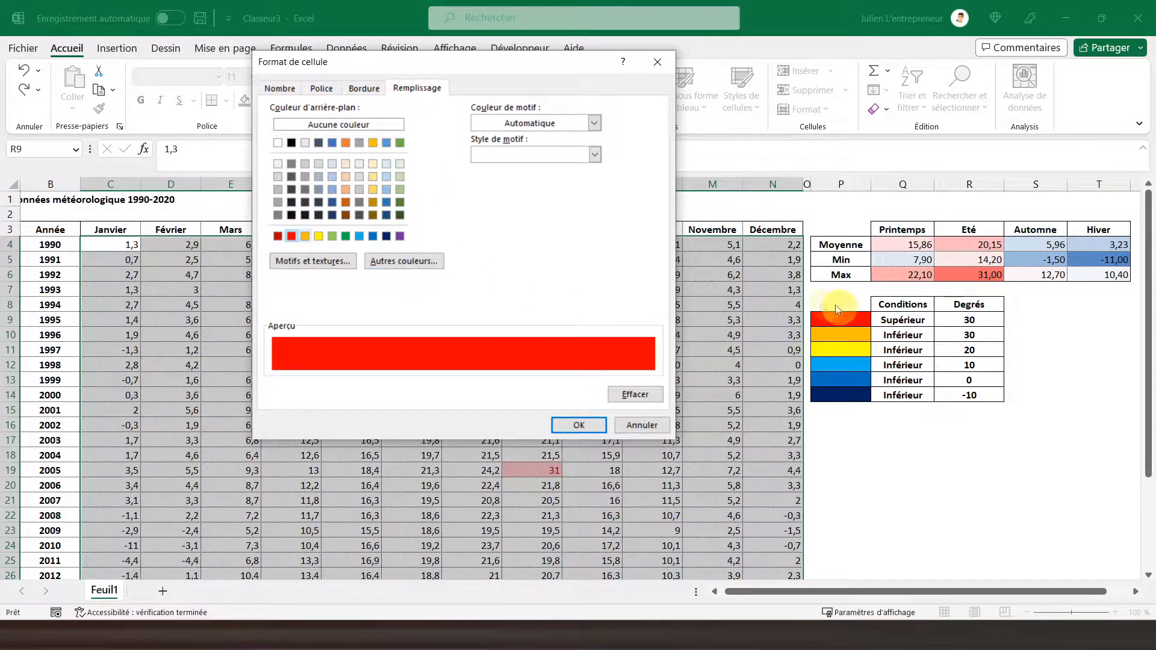
click(590, 425)
click(571, 305)
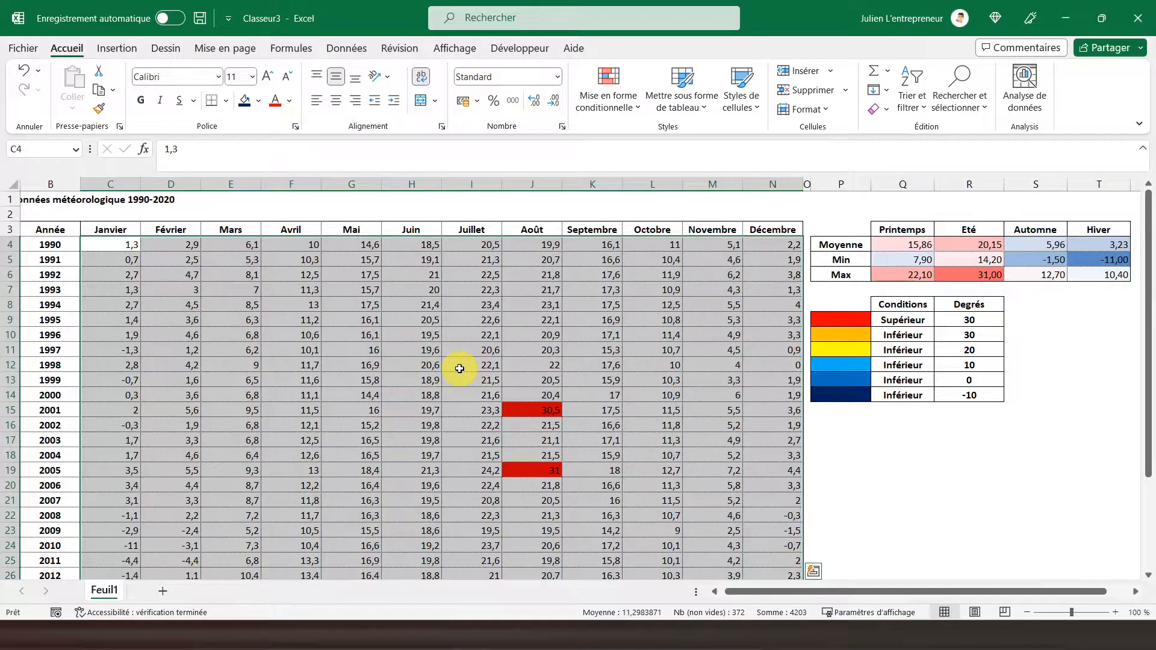
- Add an Inférieur à highlighting rule on C4:N34 with the threshold linked to R10 and a custom standard orange fill
click(605, 110)
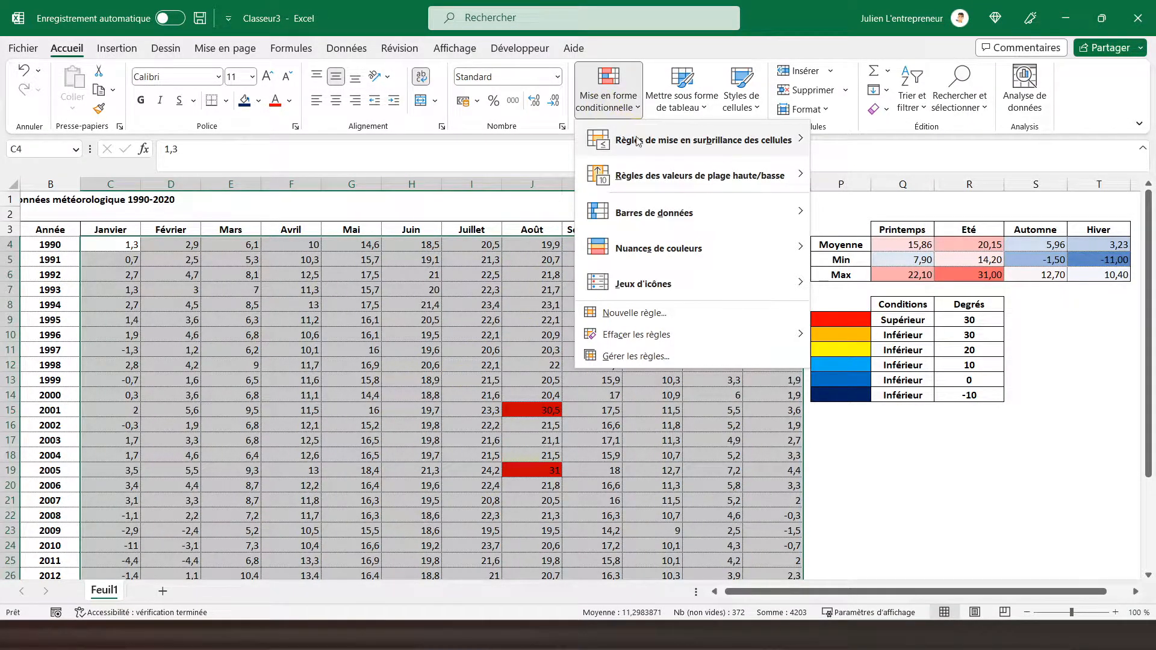
mouse_move(739, 144)
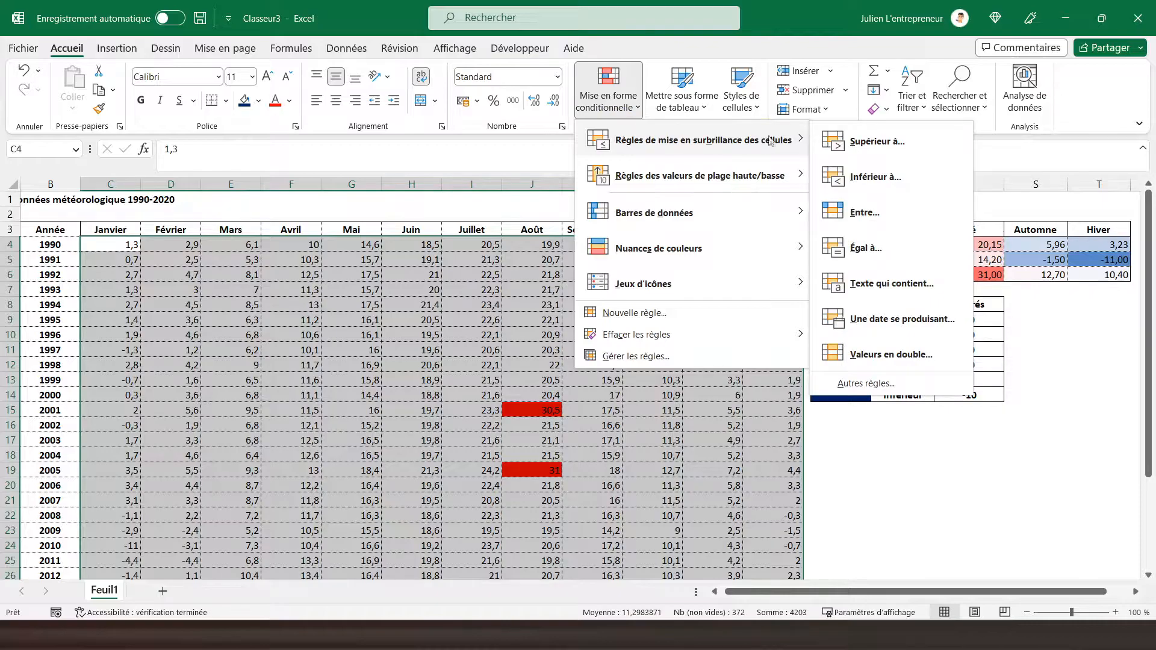
click(872, 175)
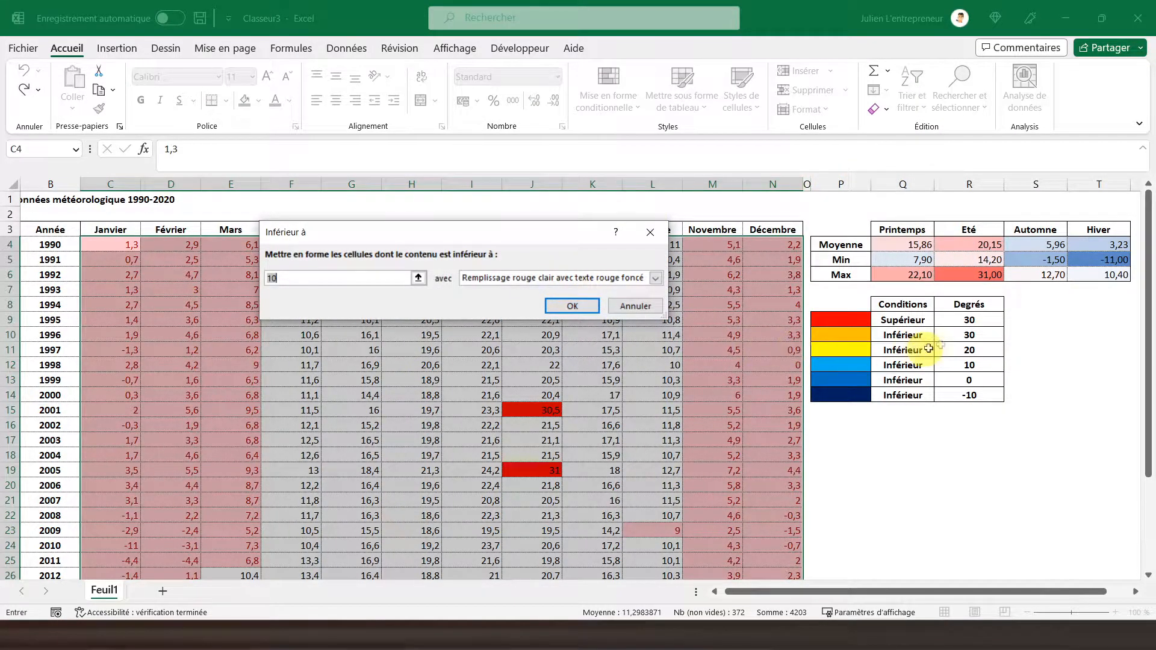
click(961, 338)
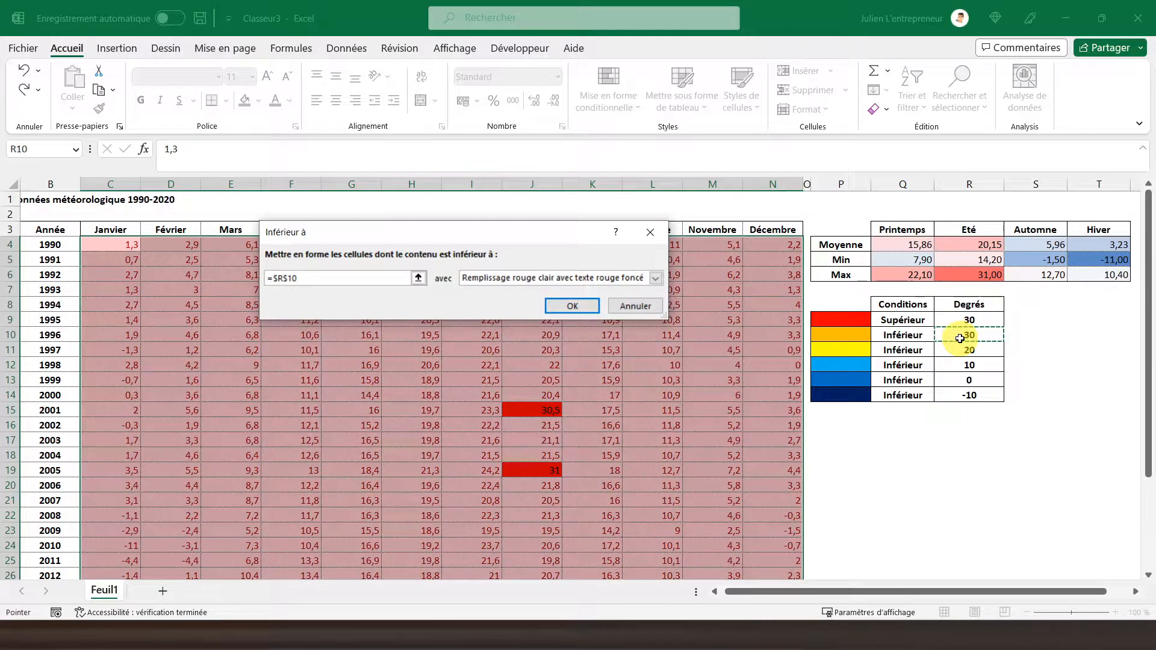
click(655, 278)
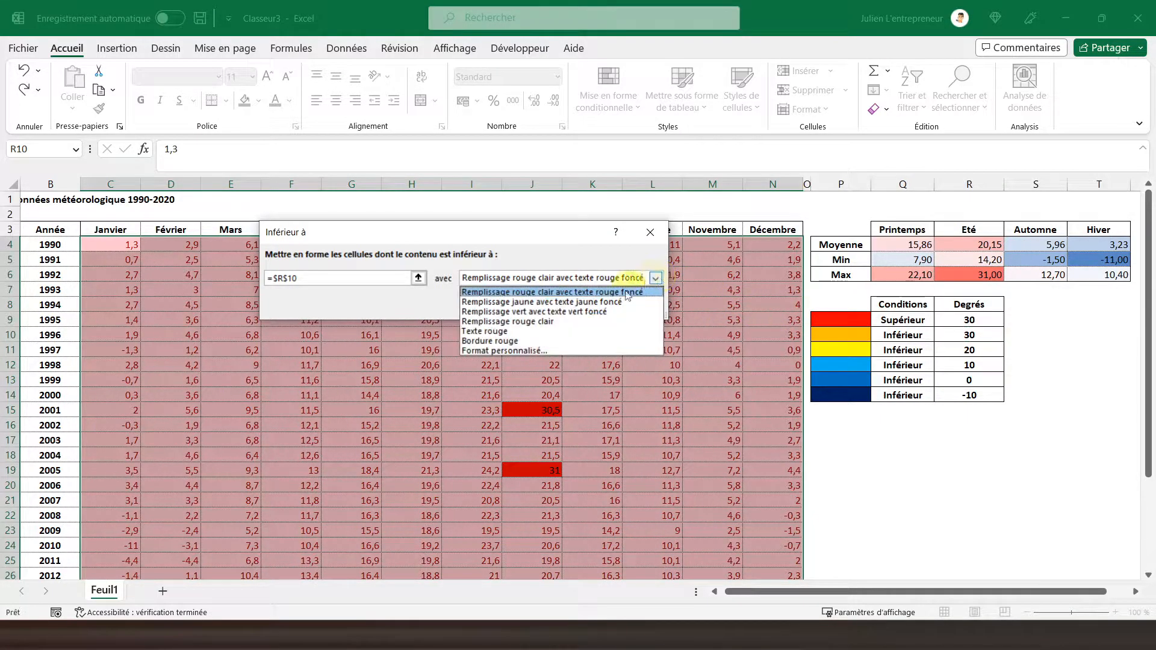
click(505, 351)
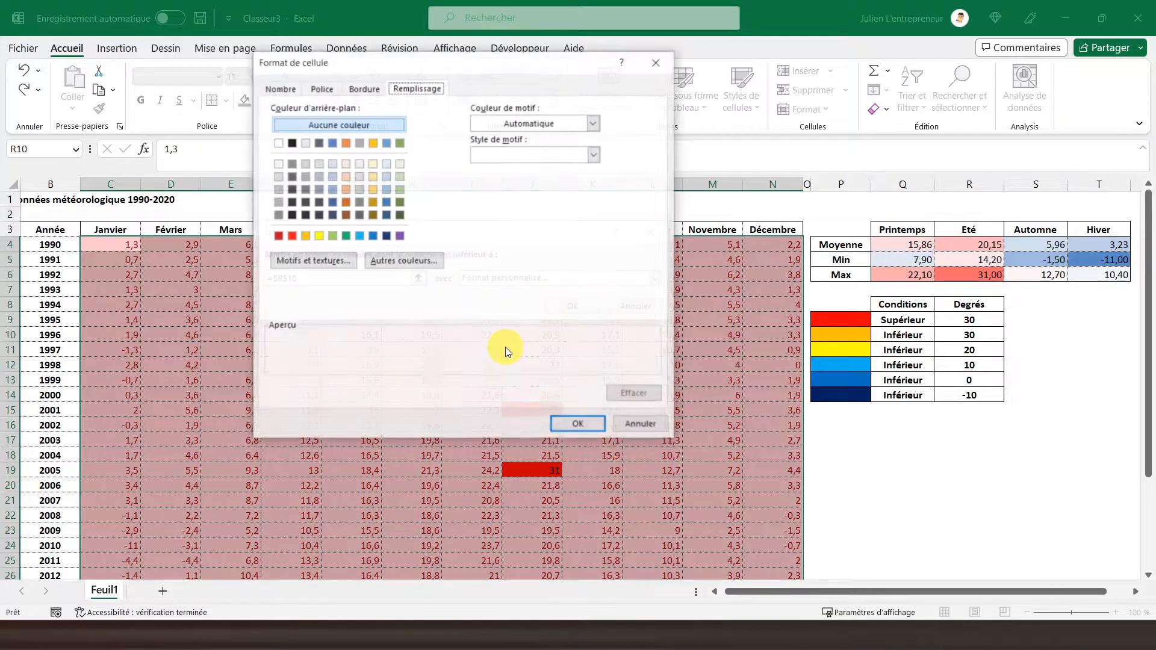
click(305, 236)
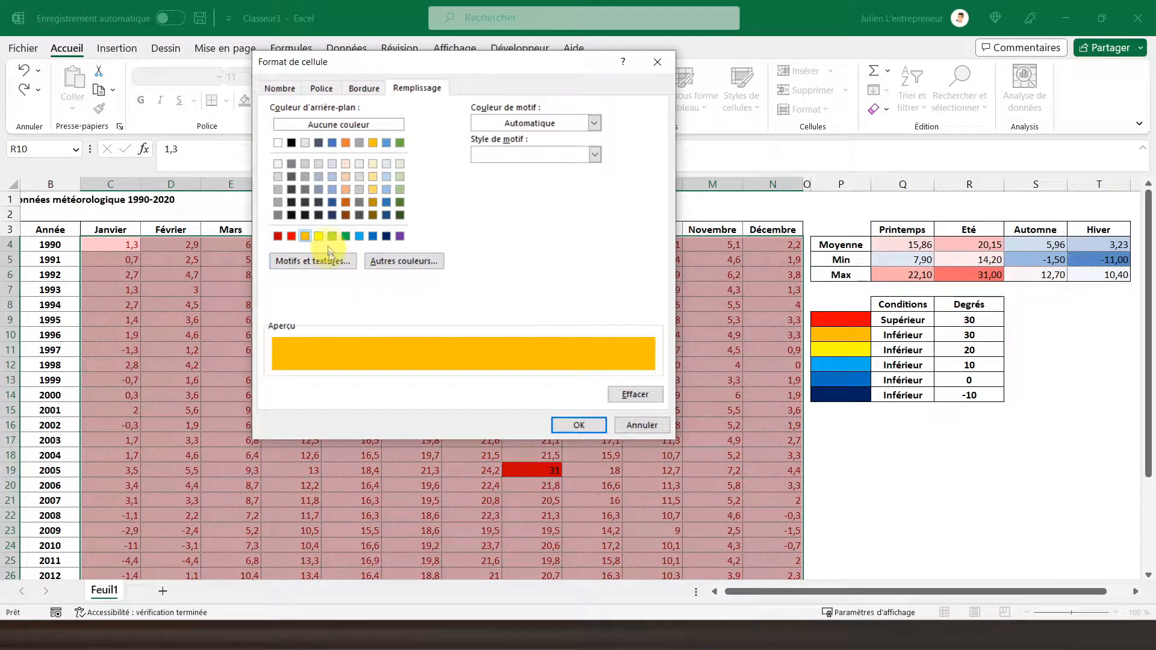
click(579, 425)
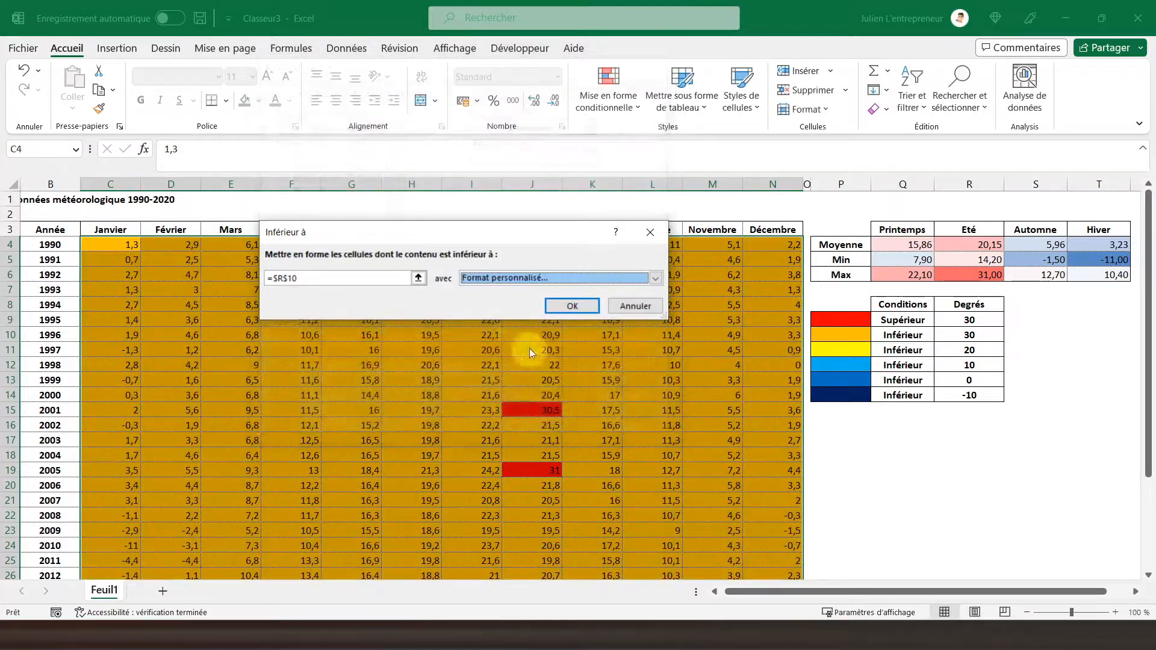
click(577, 305)
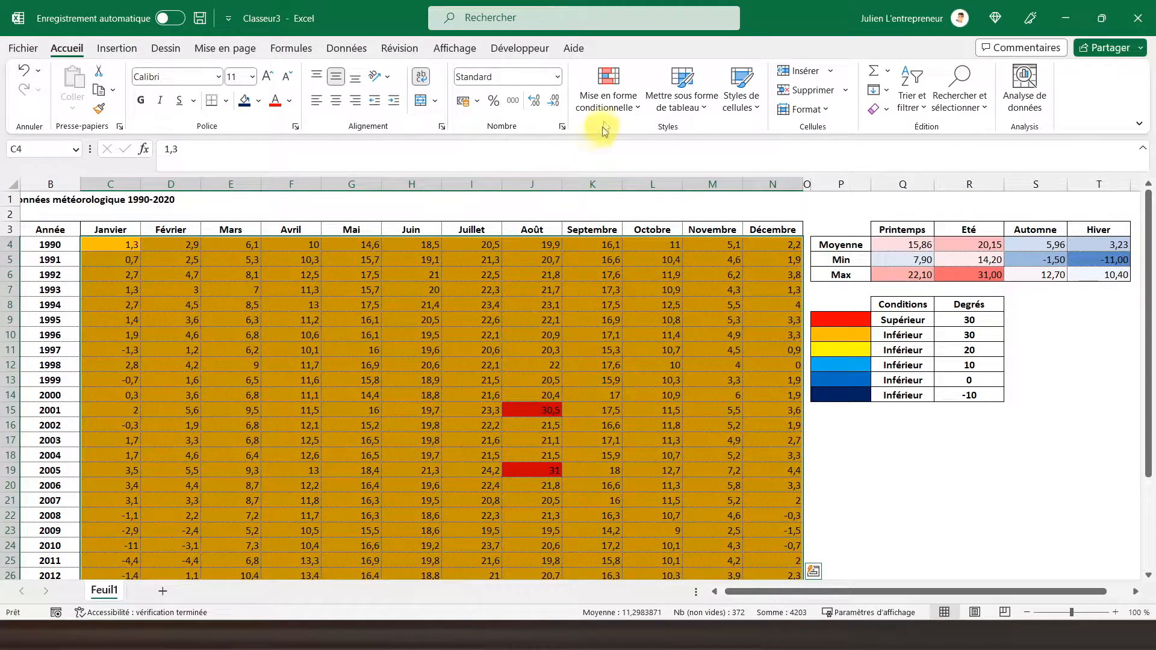
- Add an Inférieur à highlighting rule on C4:N34 with the threshold linked to R11 and a custom standard yellow fill
click(605, 105)
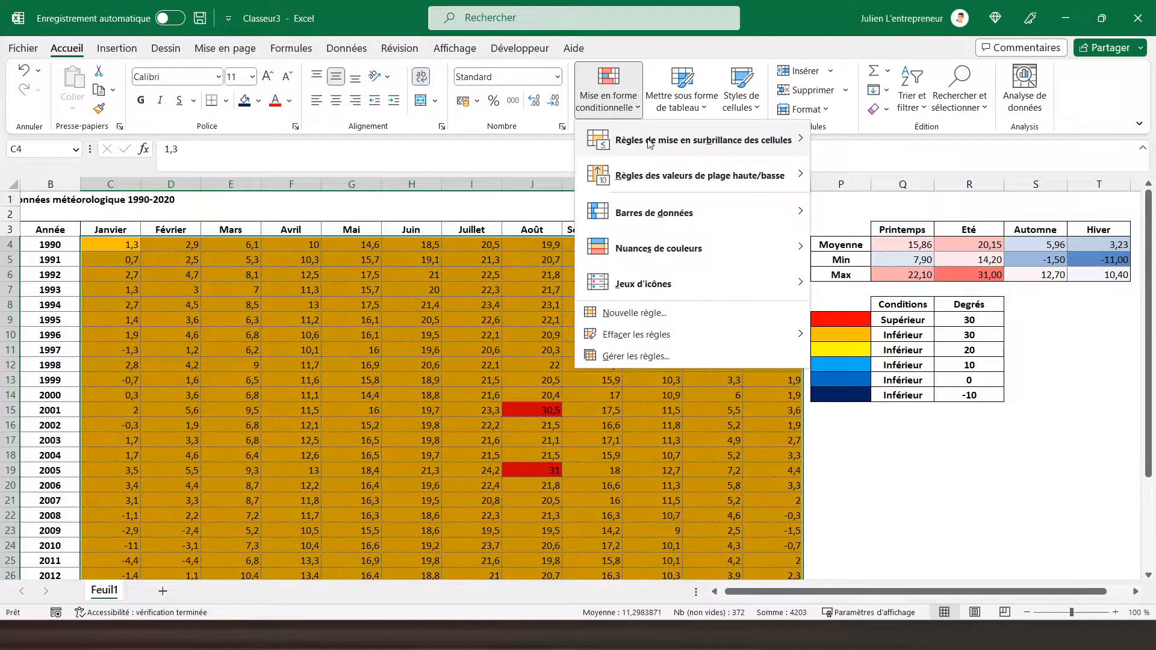
mouse_move(641, 139)
click(866, 179)
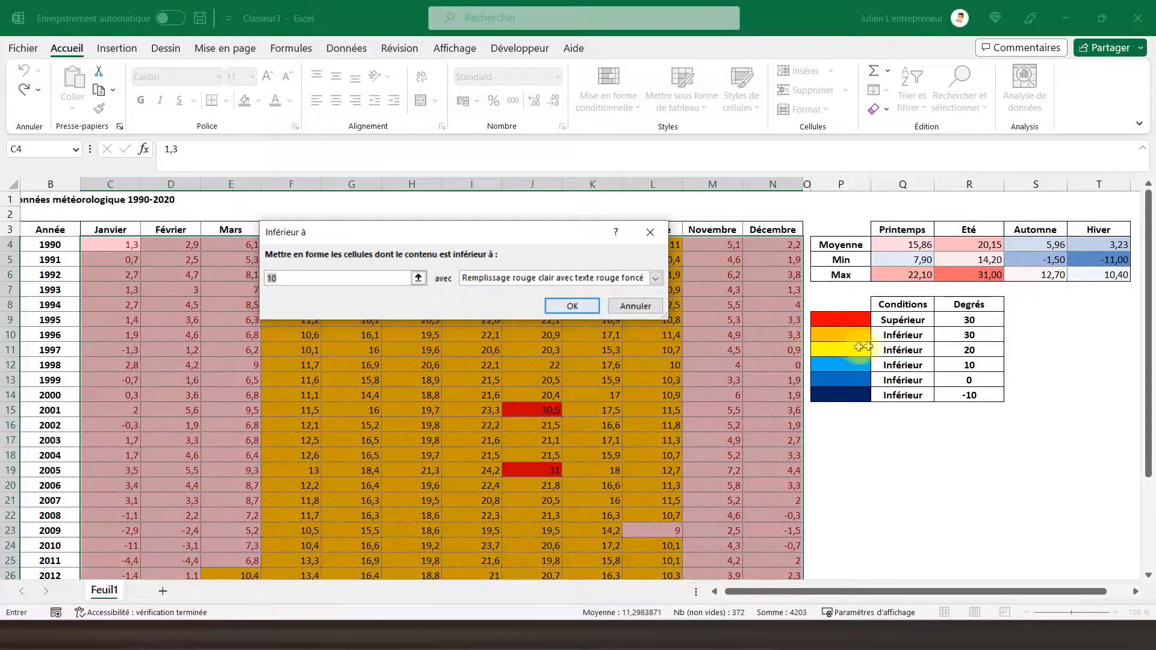
click(956, 350)
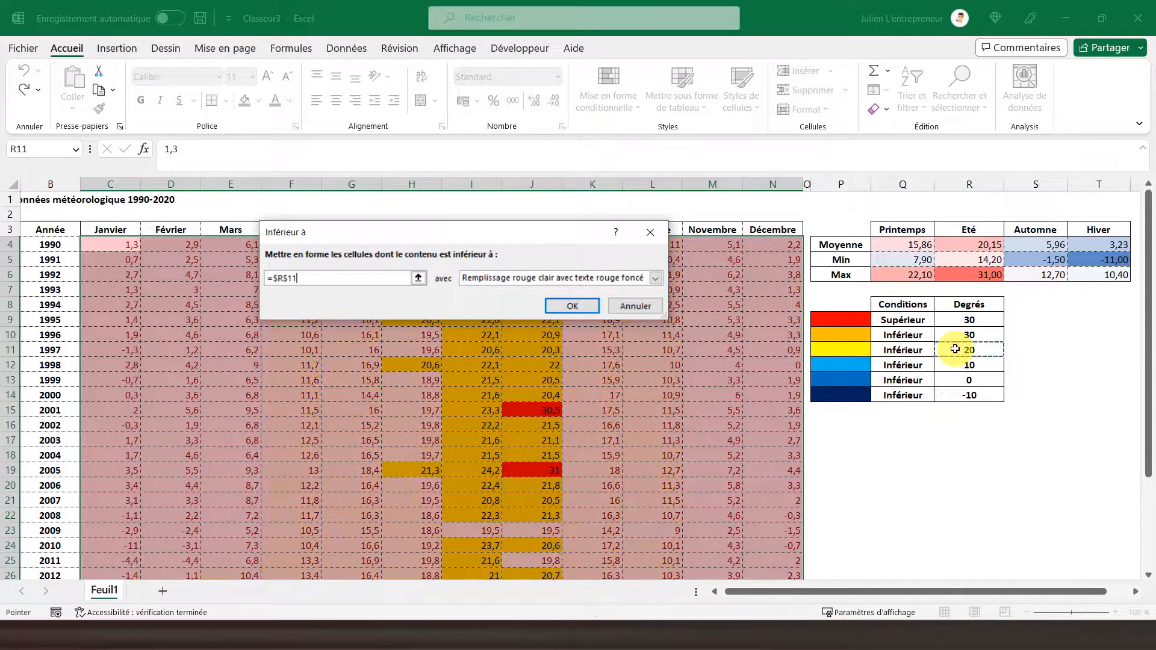
click(656, 277)
click(505, 349)
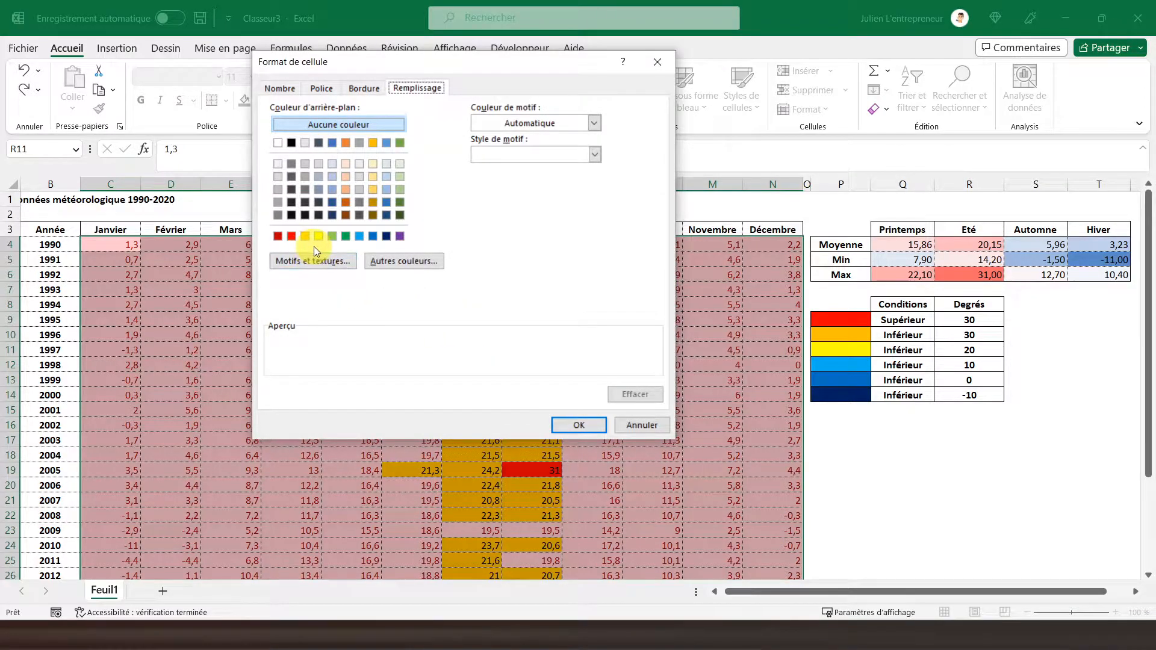
click(319, 236)
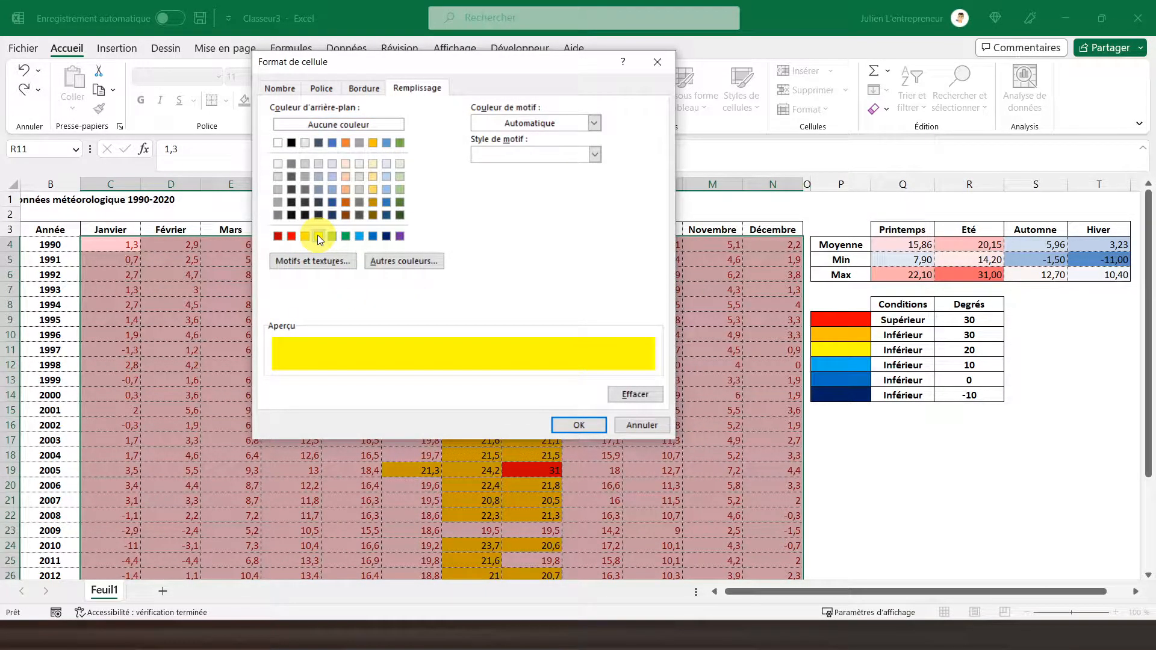
click(579, 425)
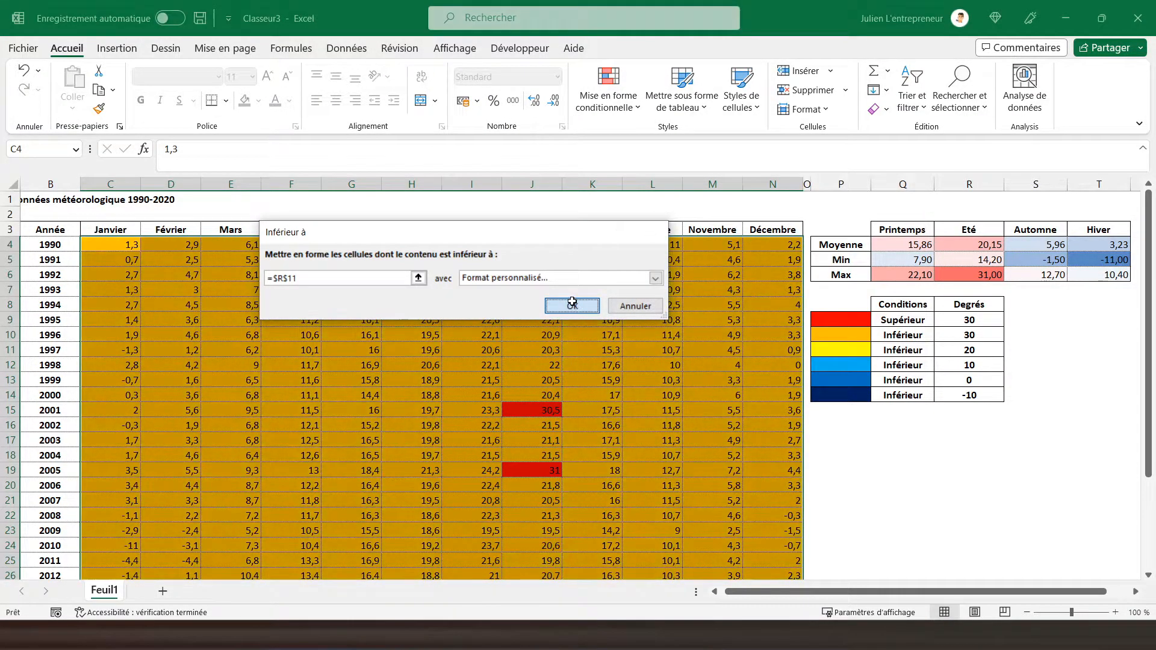
click(572, 305)
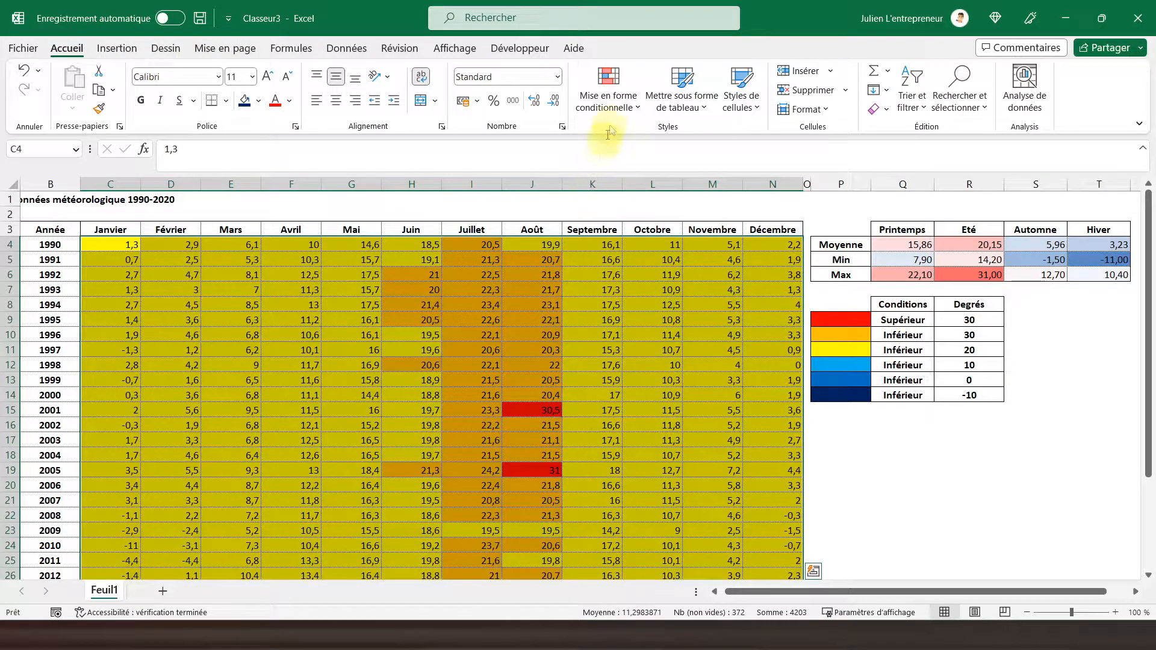
- Add an Inférieur à highlighting rule on C4:N34 with the threshold linked to R12 and a custom standard light blue fill
click(601, 106)
mouse_move(632, 141)
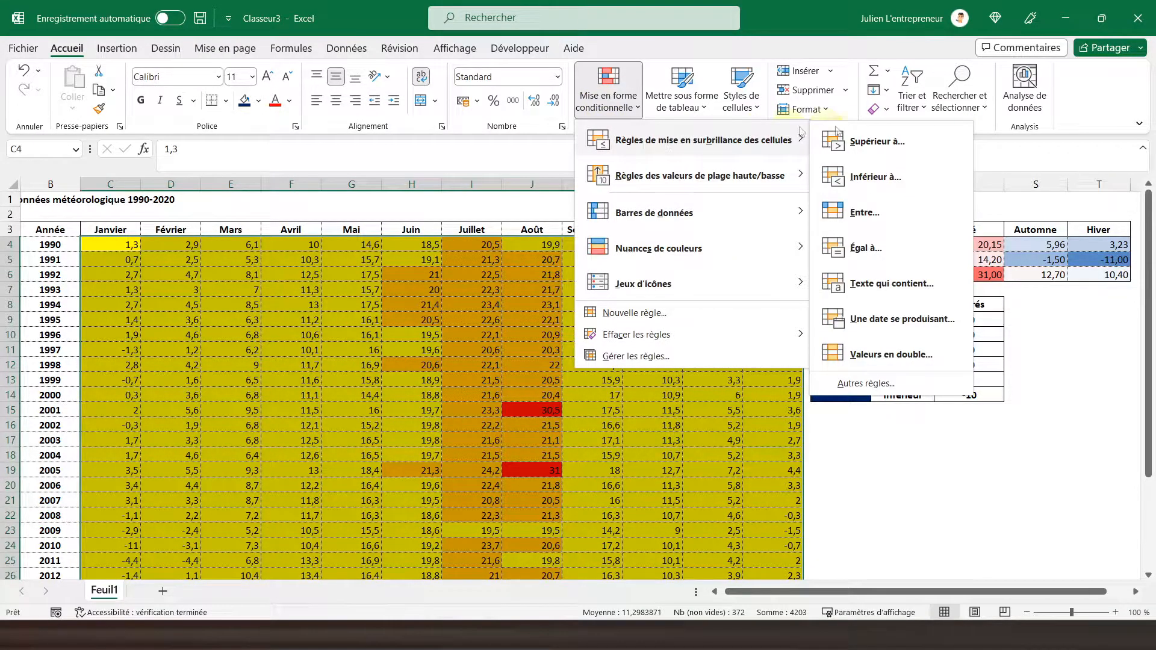
click(876, 177)
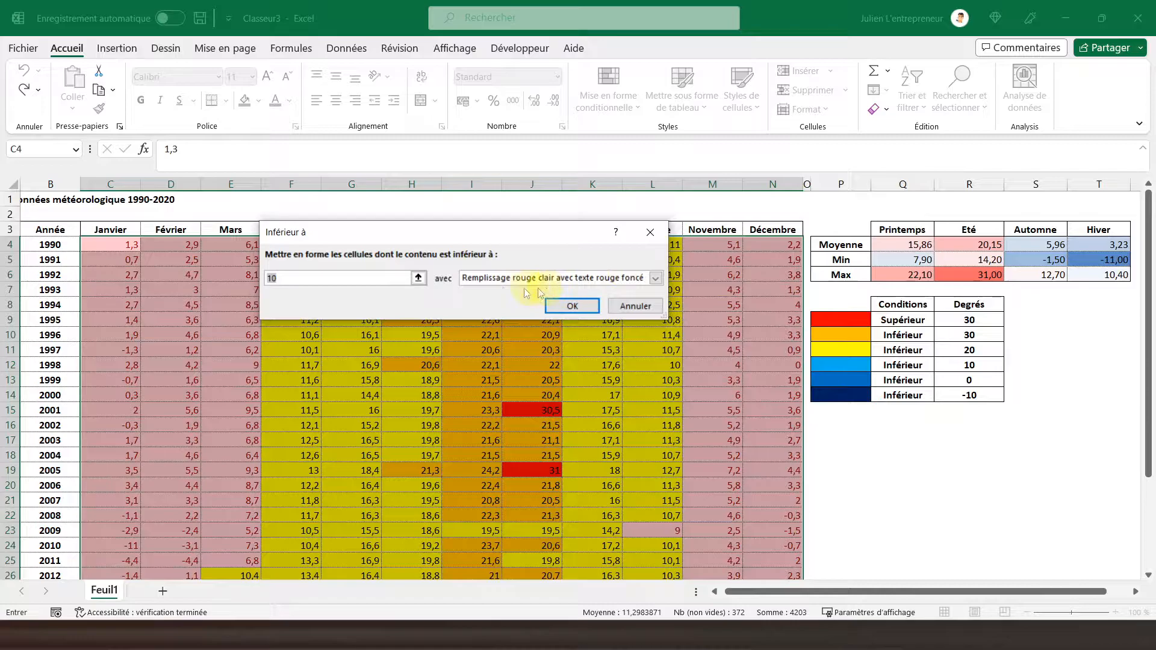
click(968, 367)
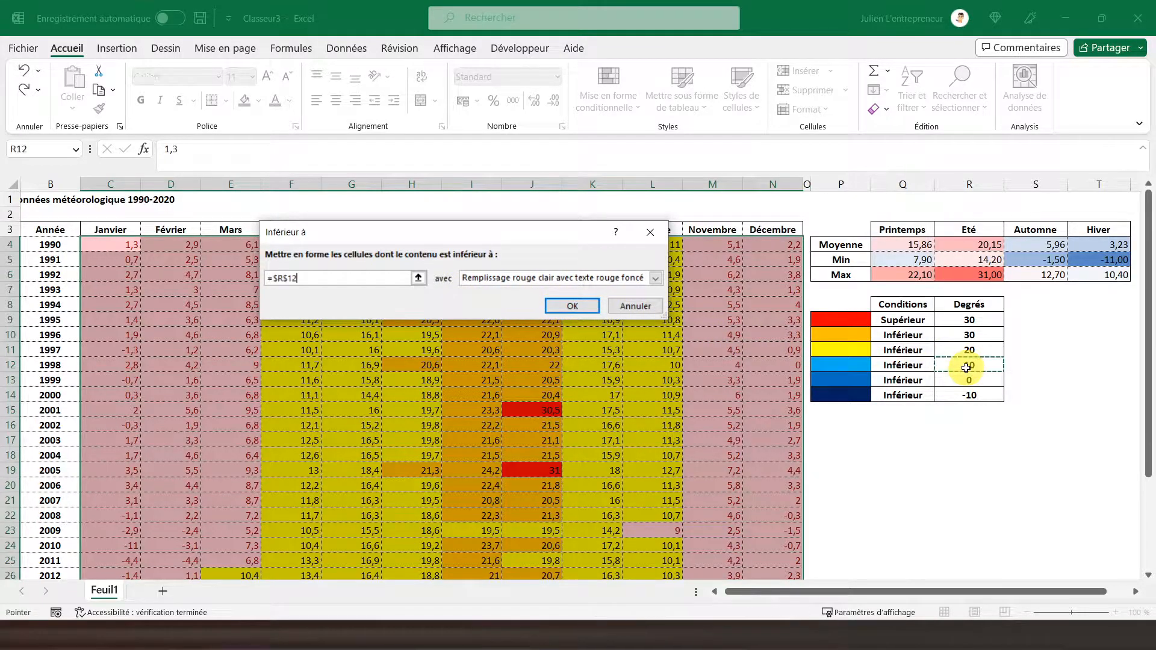
click(655, 278)
click(507, 349)
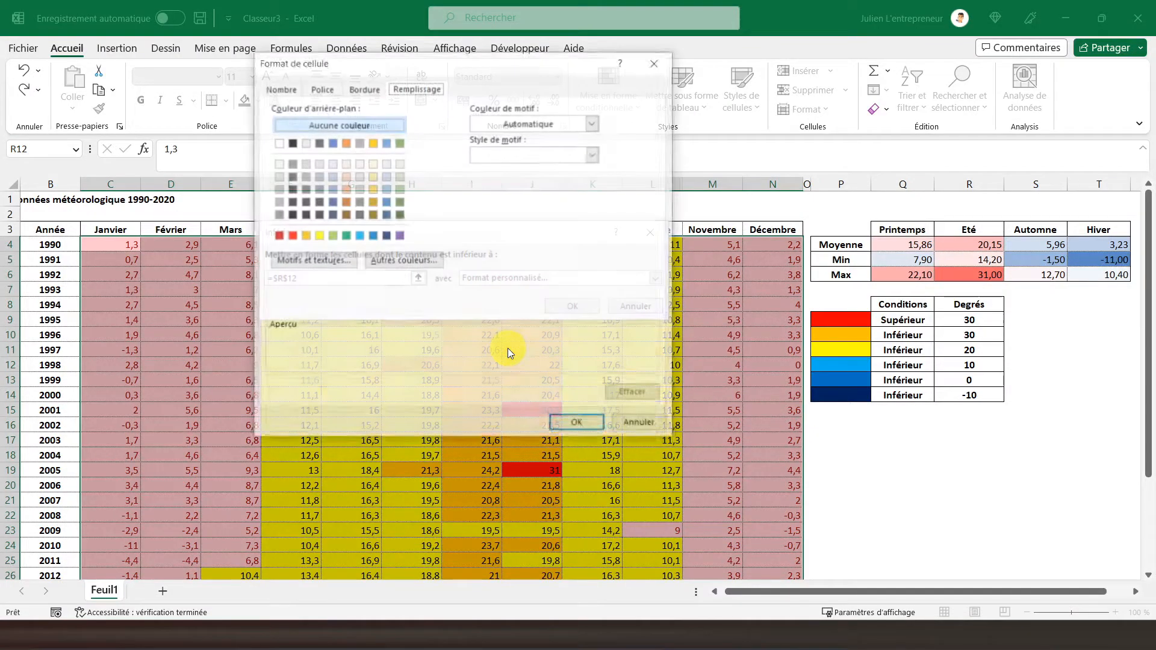
click(359, 236)
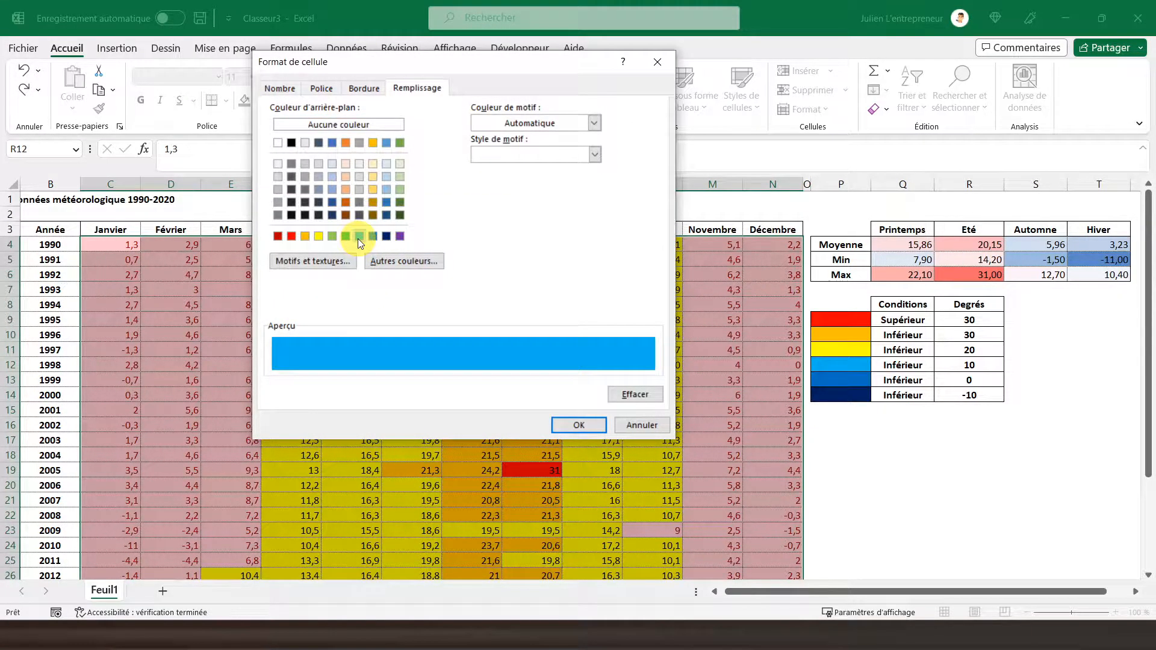
click(578, 425)
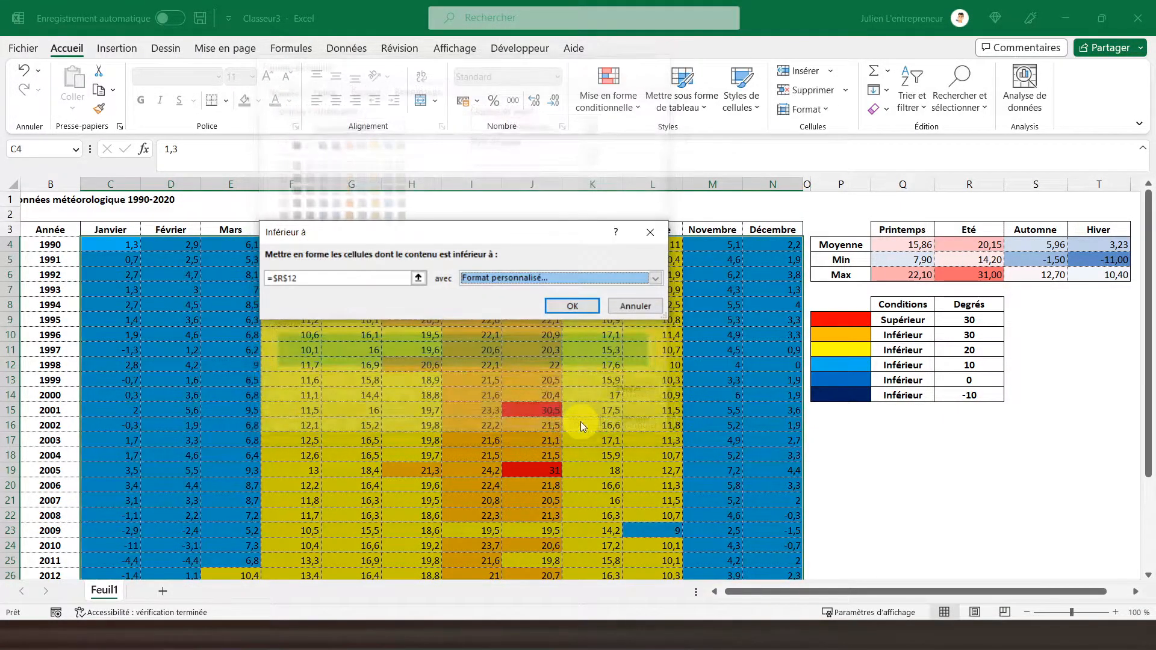
click(571, 305)
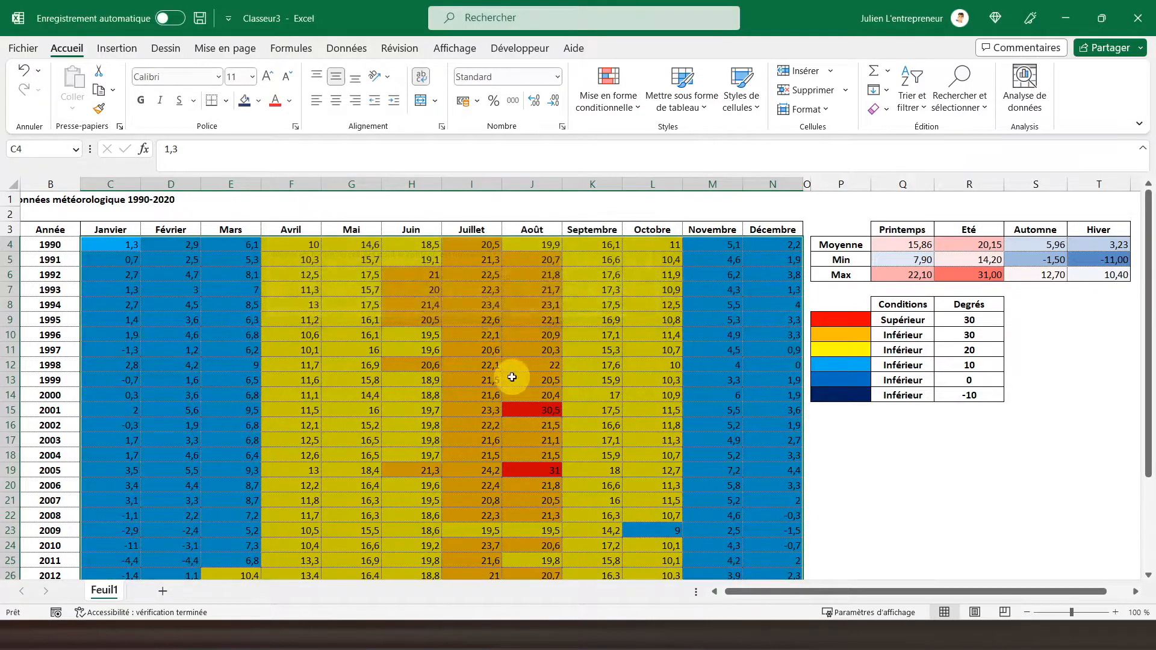
click(605, 102)
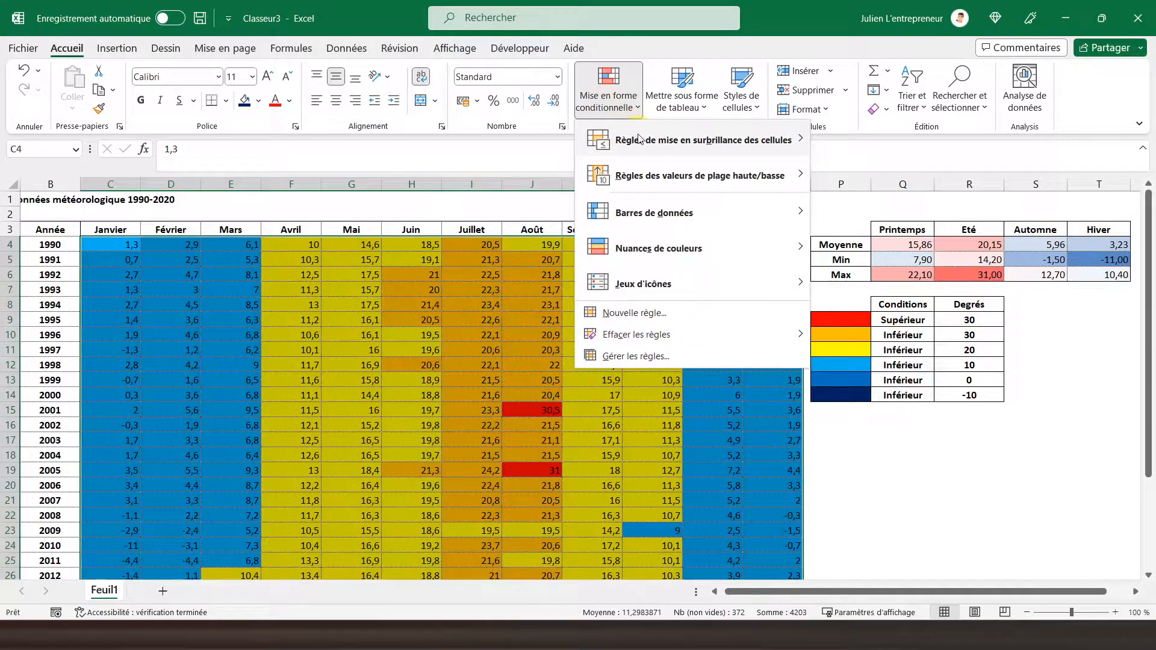
mouse_move(639, 139)
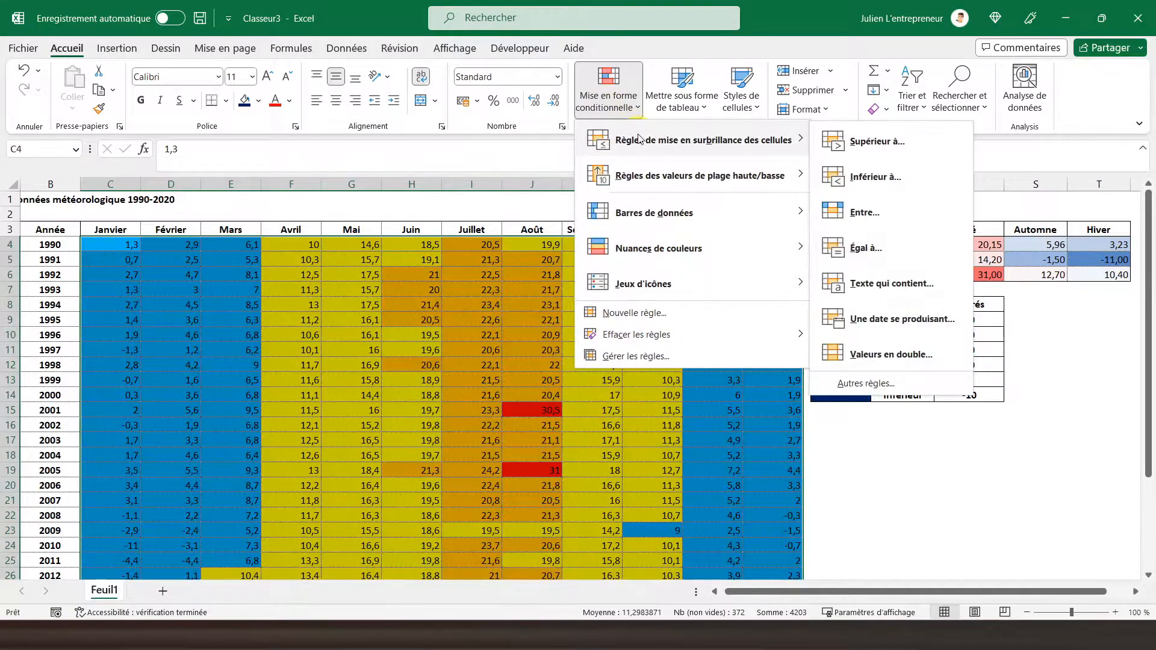
click(869, 180)
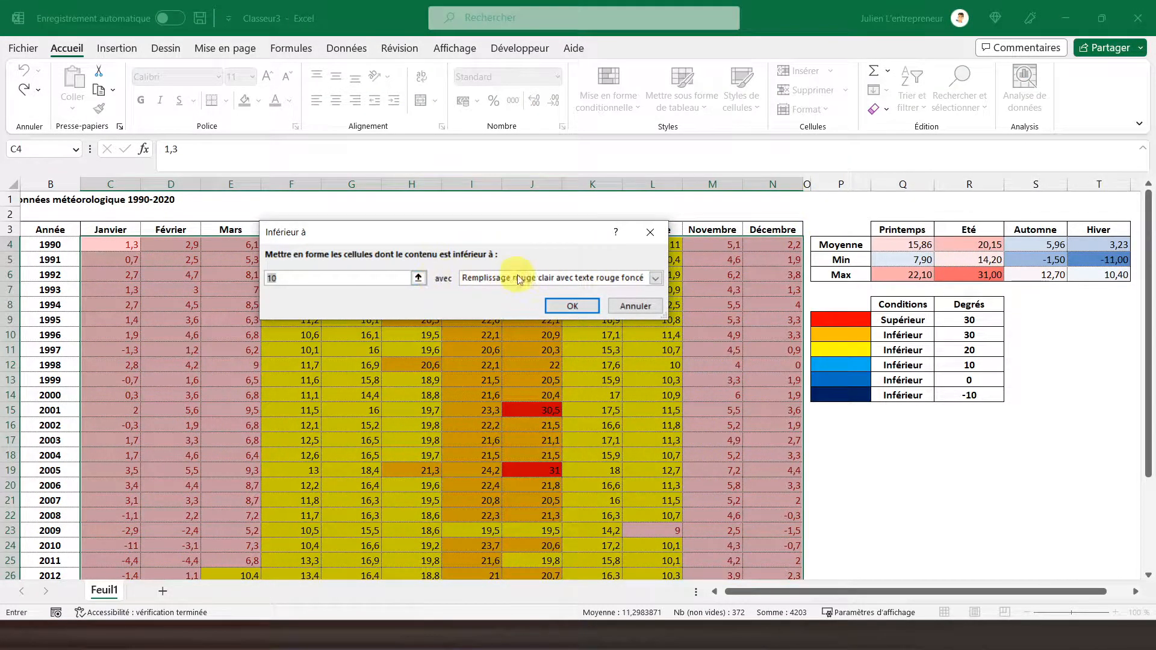
click(655, 280)
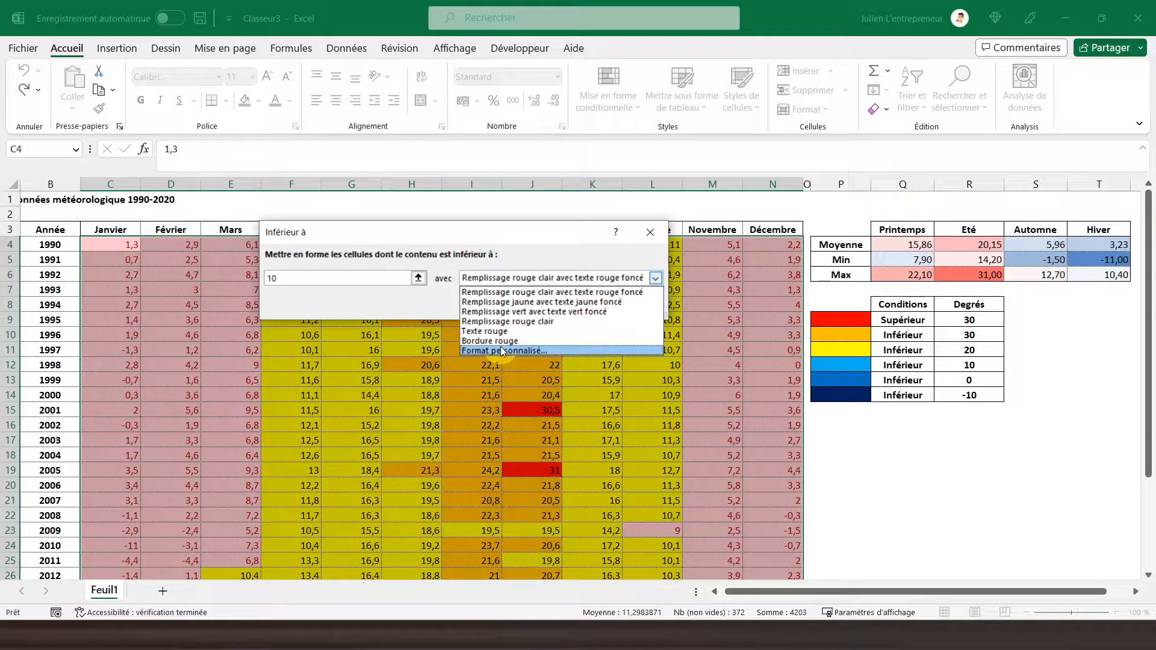
click(335, 278)
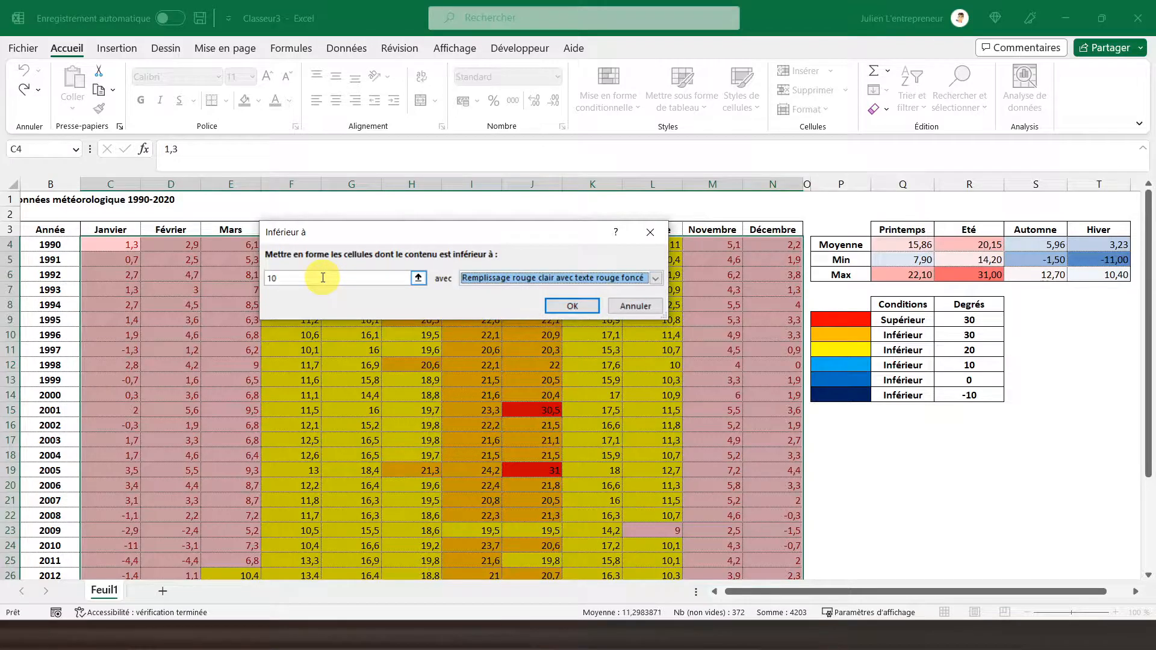
click(270, 279)
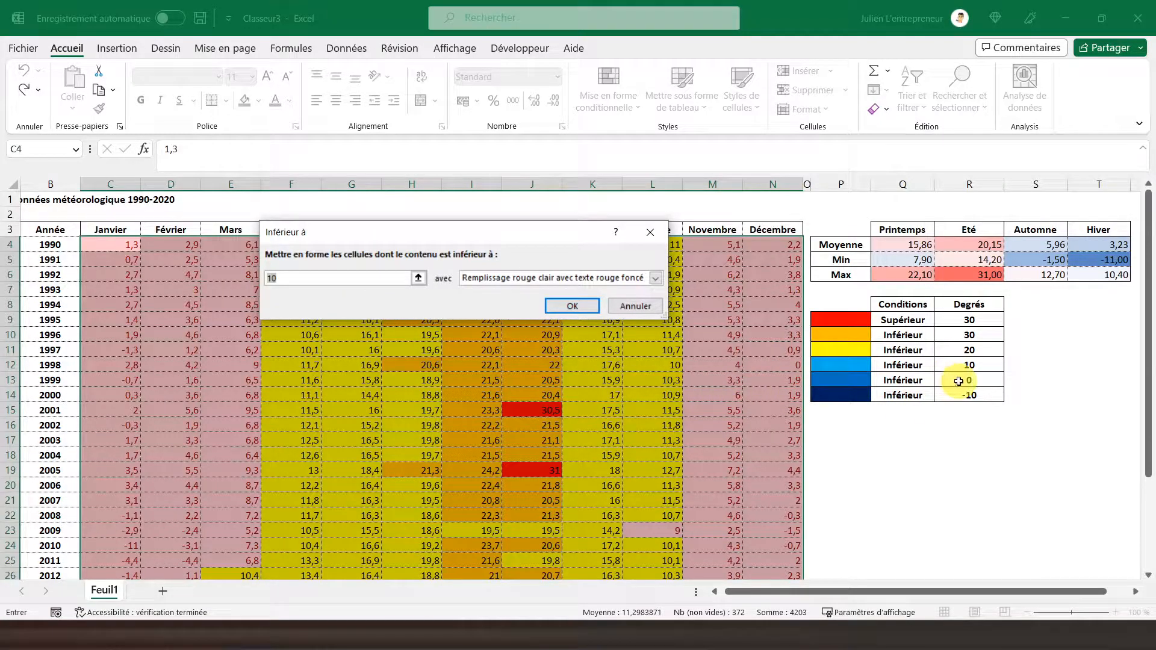
click(630, 313)
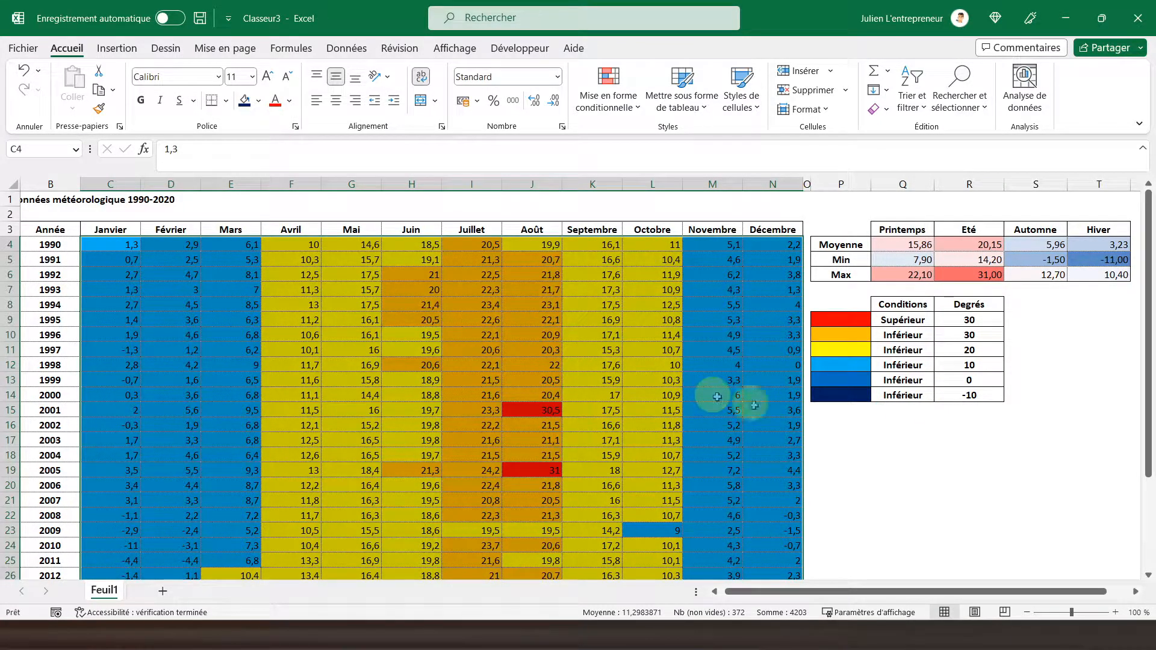
- Add an Inférieur à highlighting rule on C4:N34 with the threshold linked to R13 and a custom standard blue fill
click(608, 97)
mouse_move(639, 140)
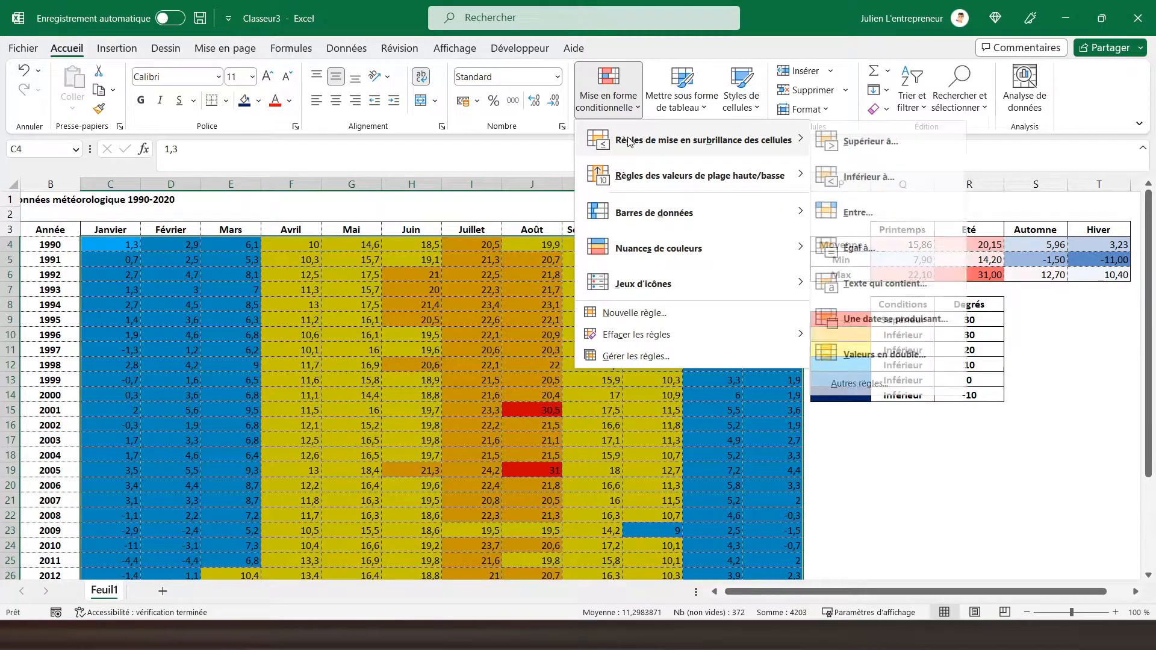
click(874, 179)
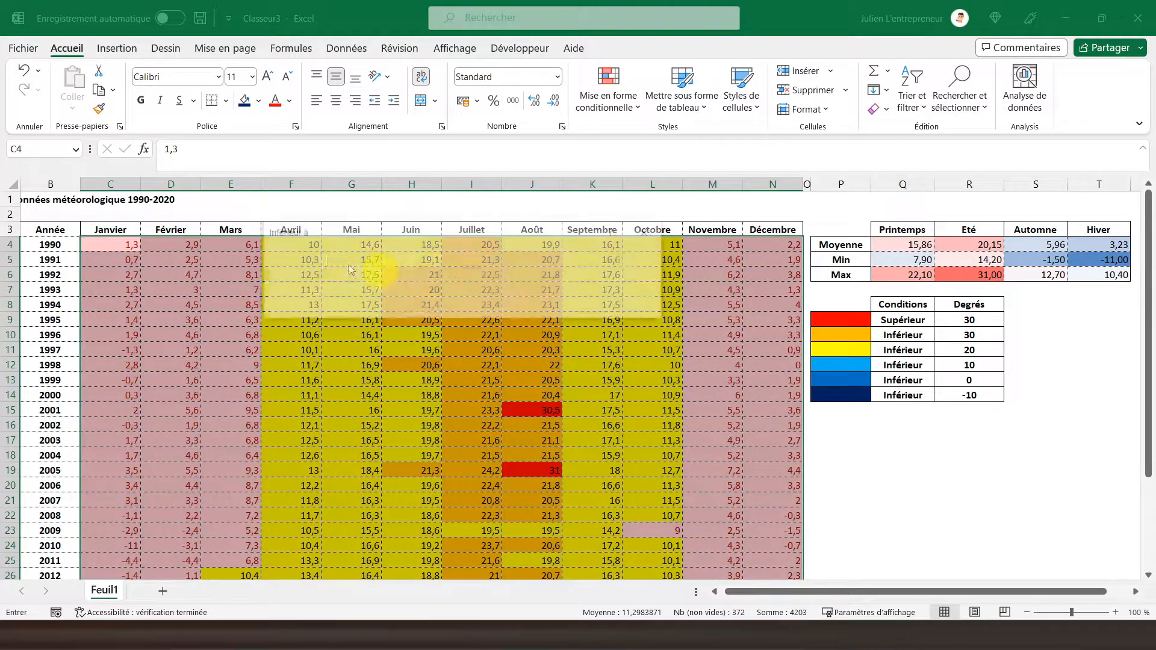
click(969, 380)
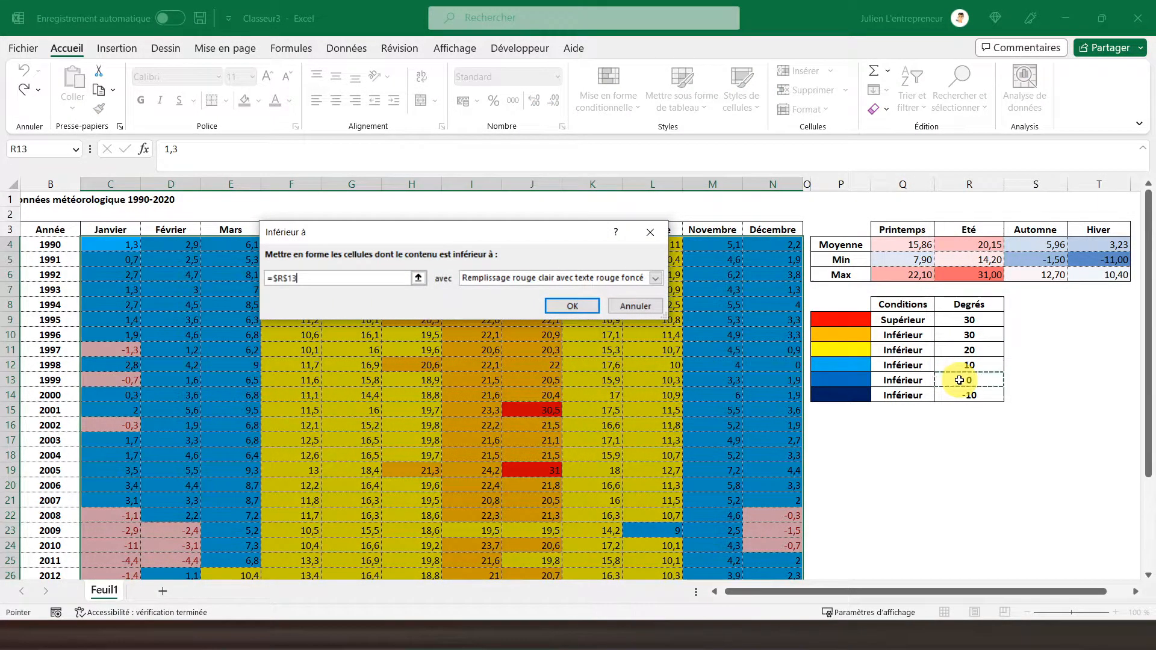
click(482, 278)
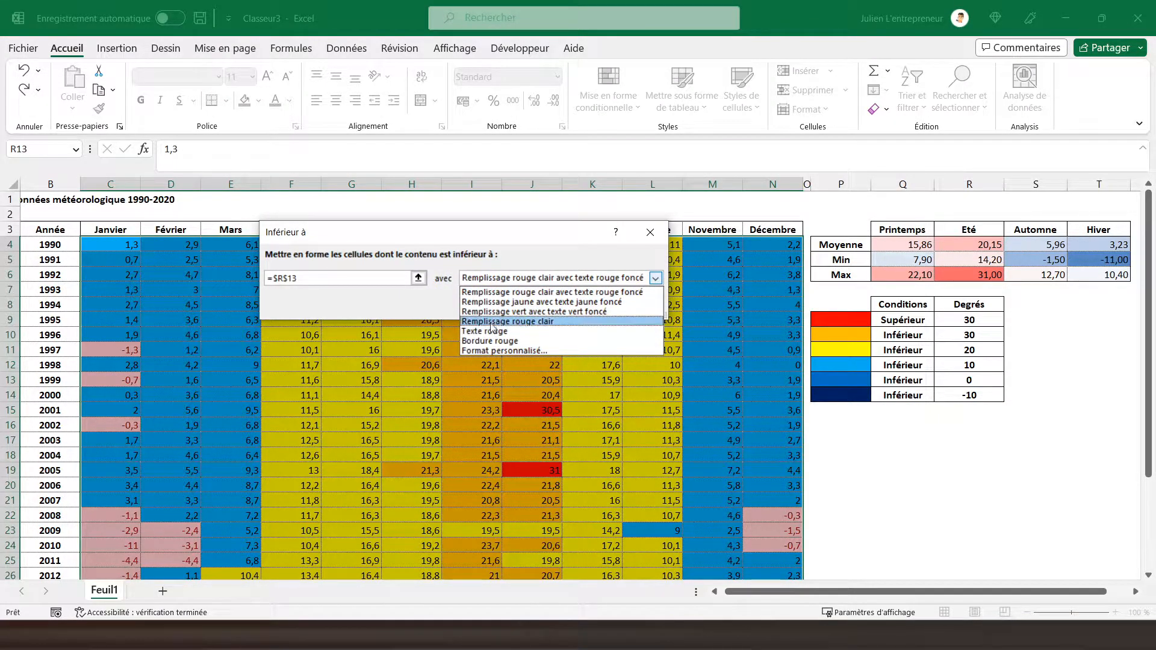
click(494, 351)
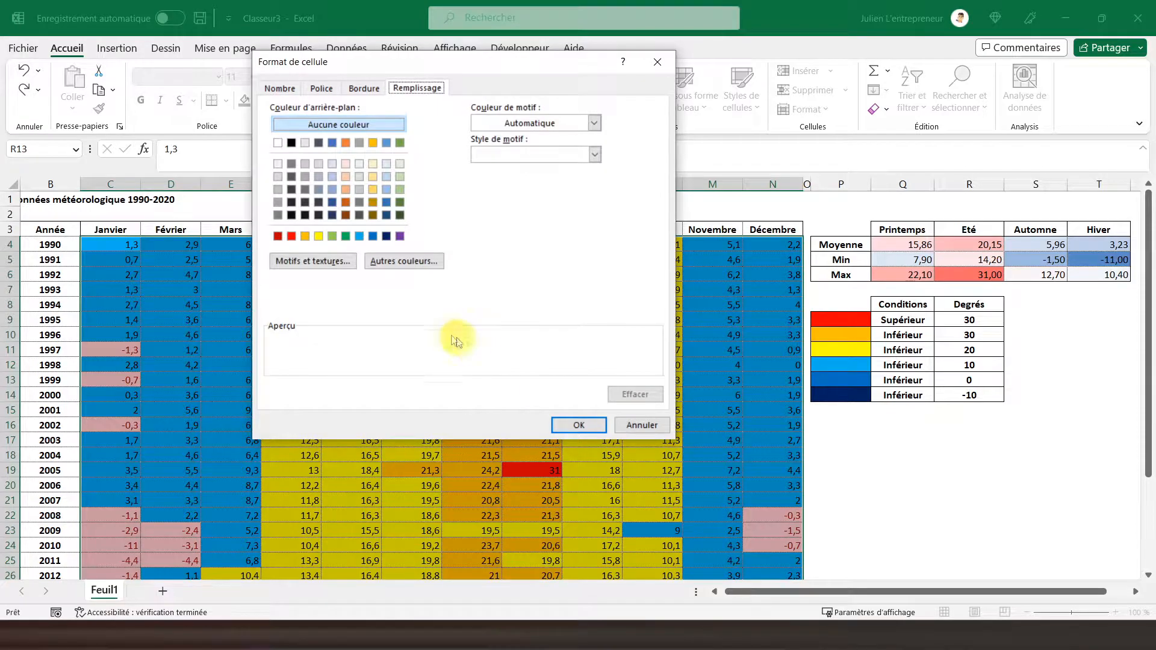
click(372, 237)
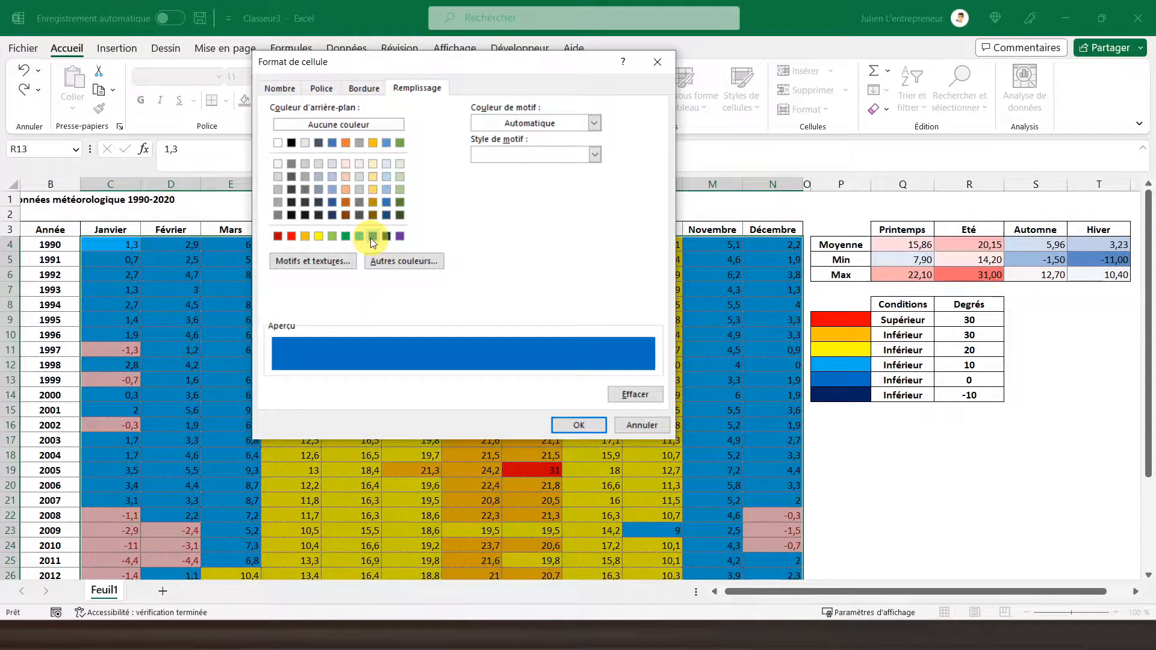
click(579, 425)
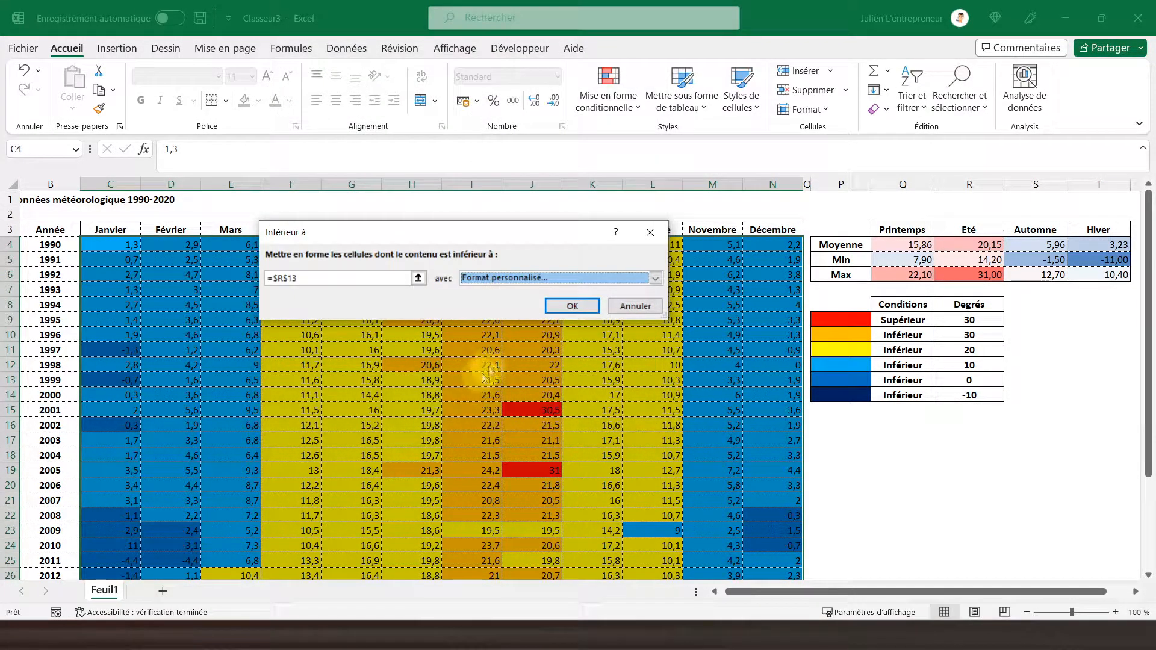
click(573, 307)
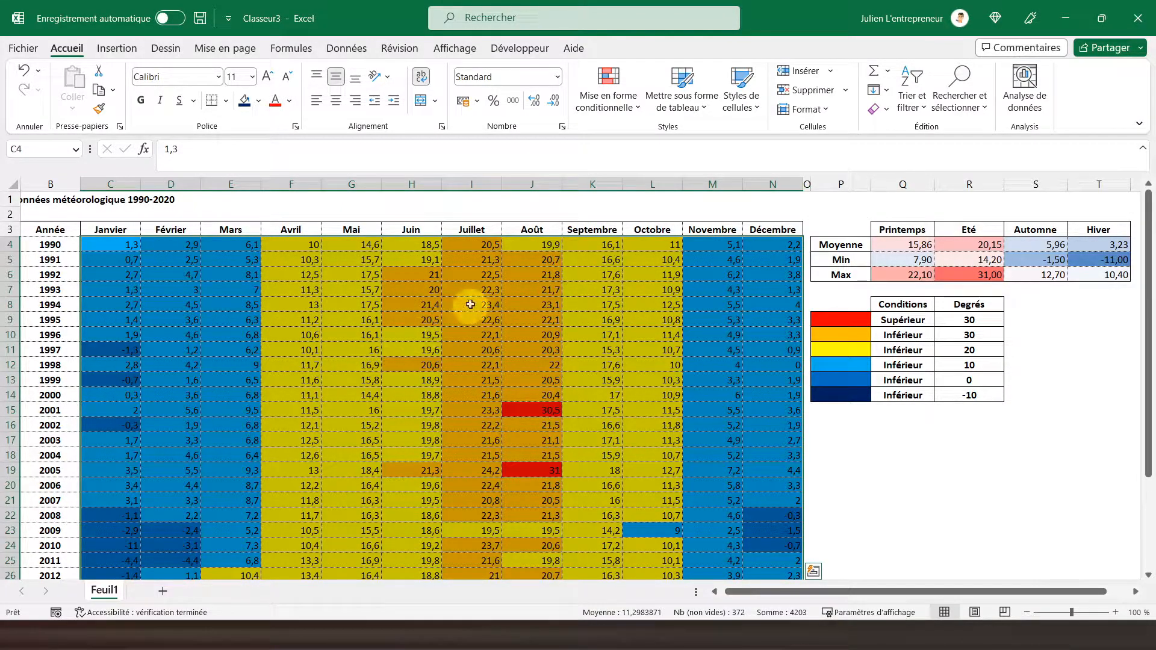
- Add an Inférieur à highlighting rule on C4:N34 with the threshold linked to R14 and a custom standard dark blue fill
click(599, 107)
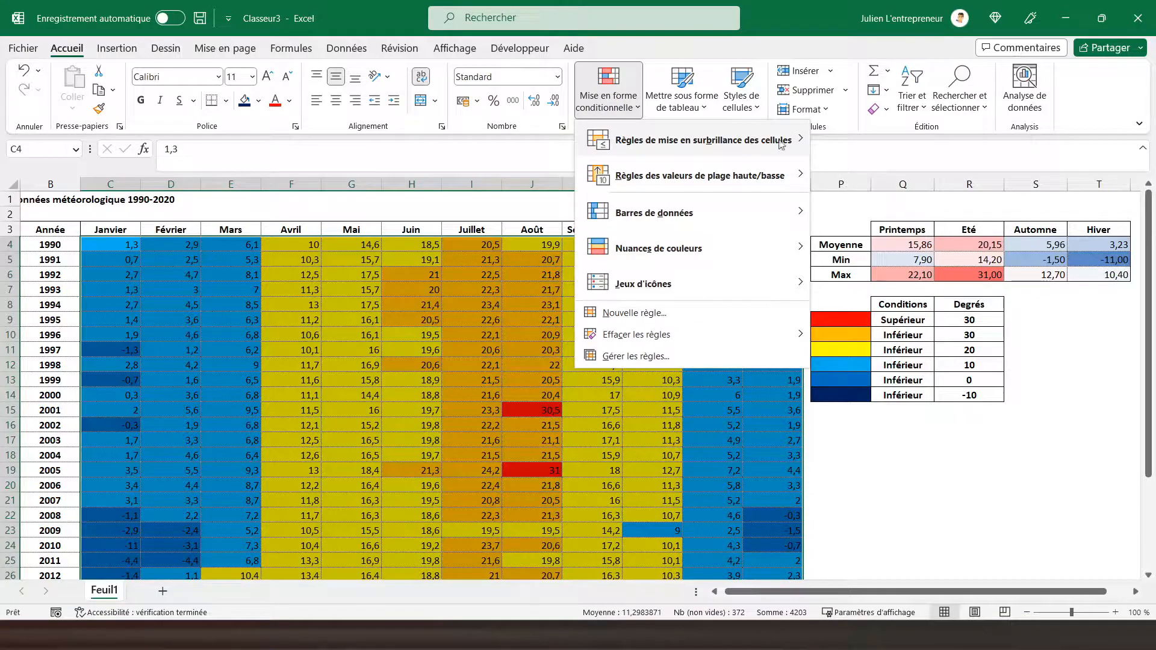
mouse_move(783, 144)
click(865, 178)
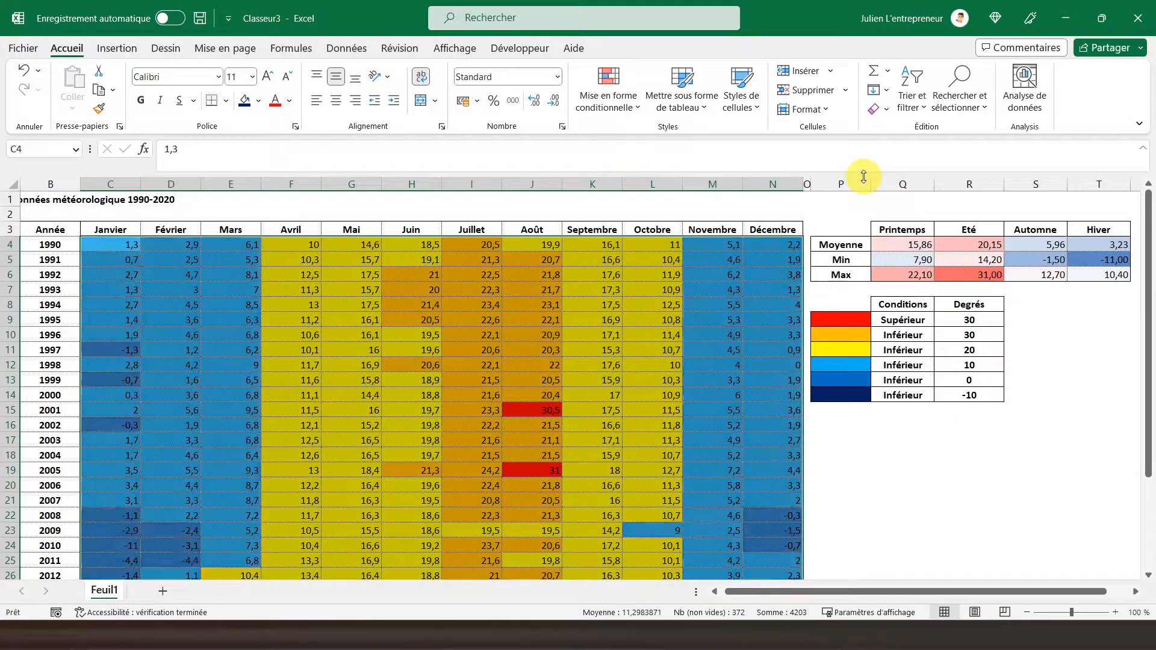
click(968, 395)
click(656, 278)
click(490, 351)
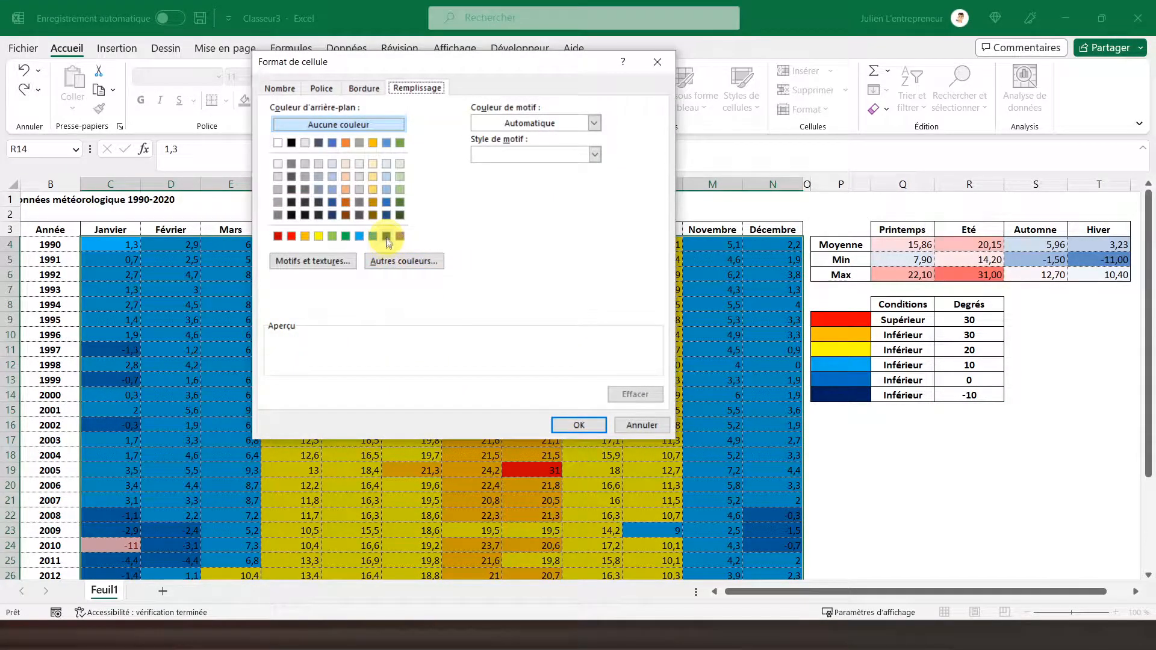
click(386, 236)
click(579, 426)
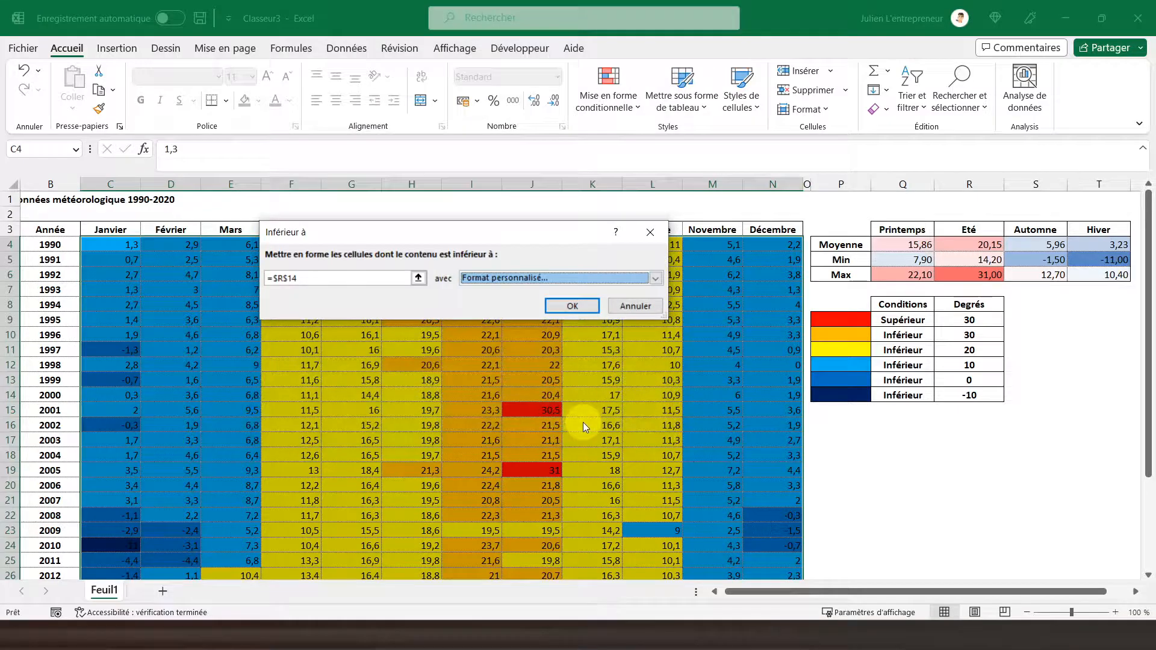
key(Return)
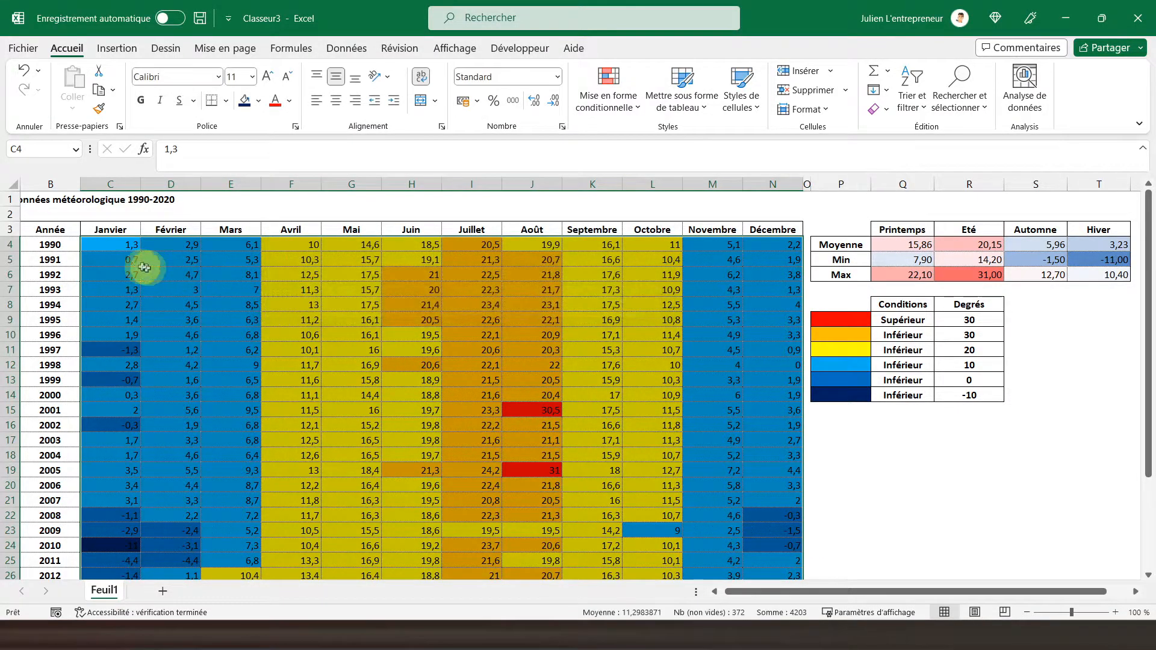
scroll(136, 262, down, 3)
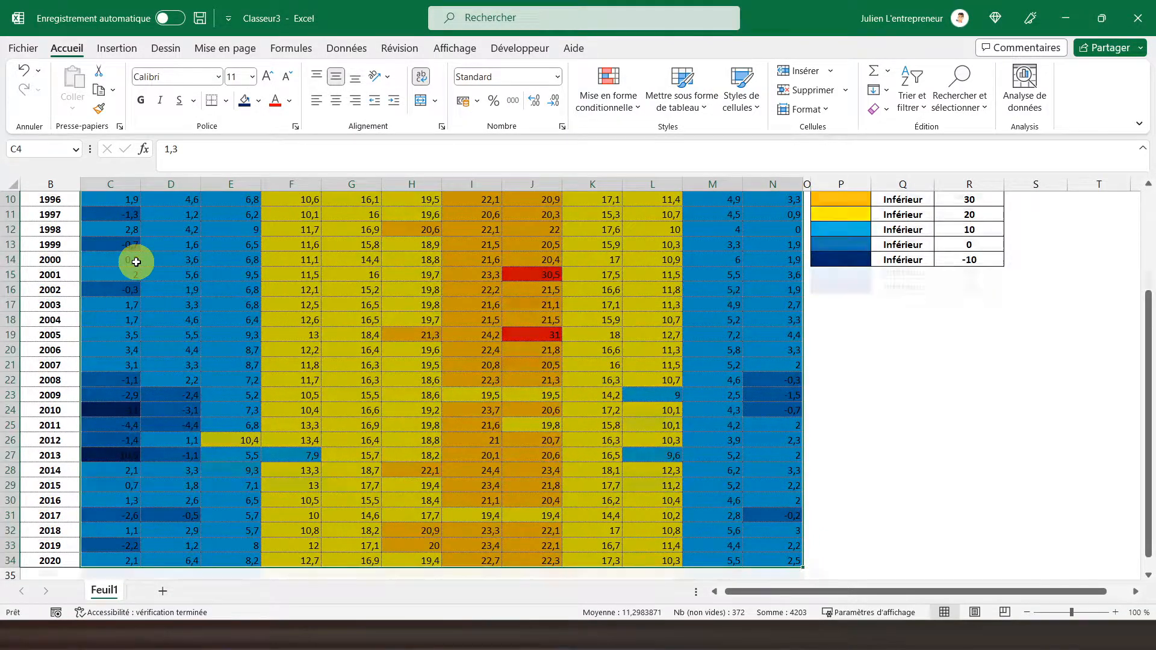
- Apply a custom number format to the temperatures in C4:N34 that hides their values so only the fill colors show
scroll(136, 262, up, 3)
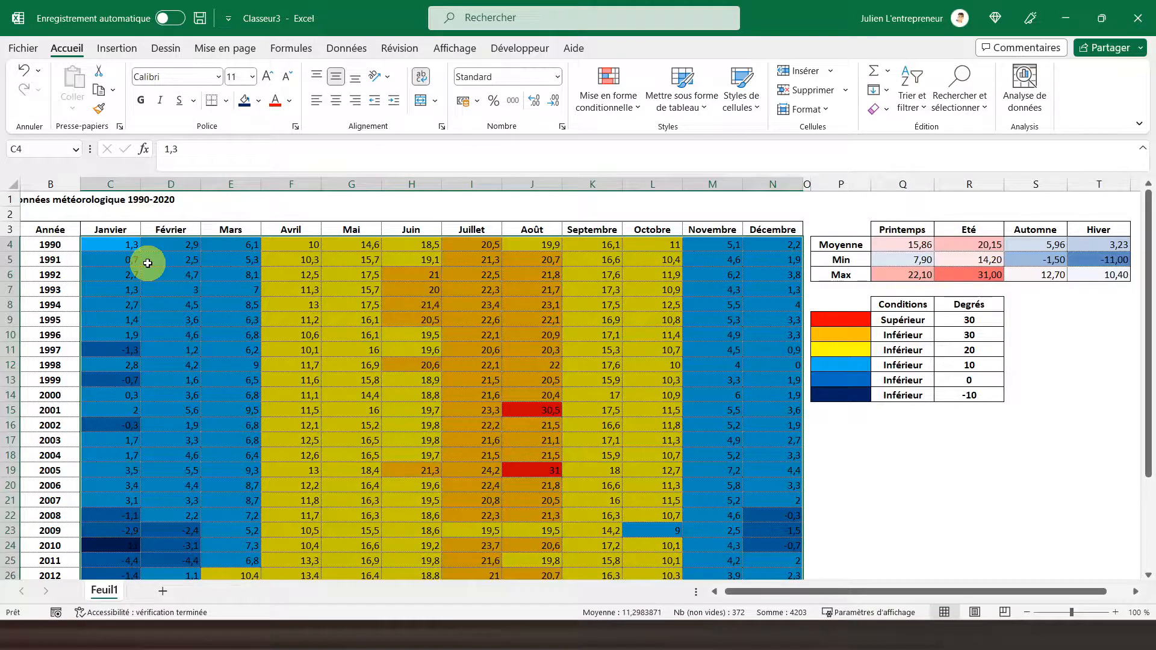
right_click(203, 279)
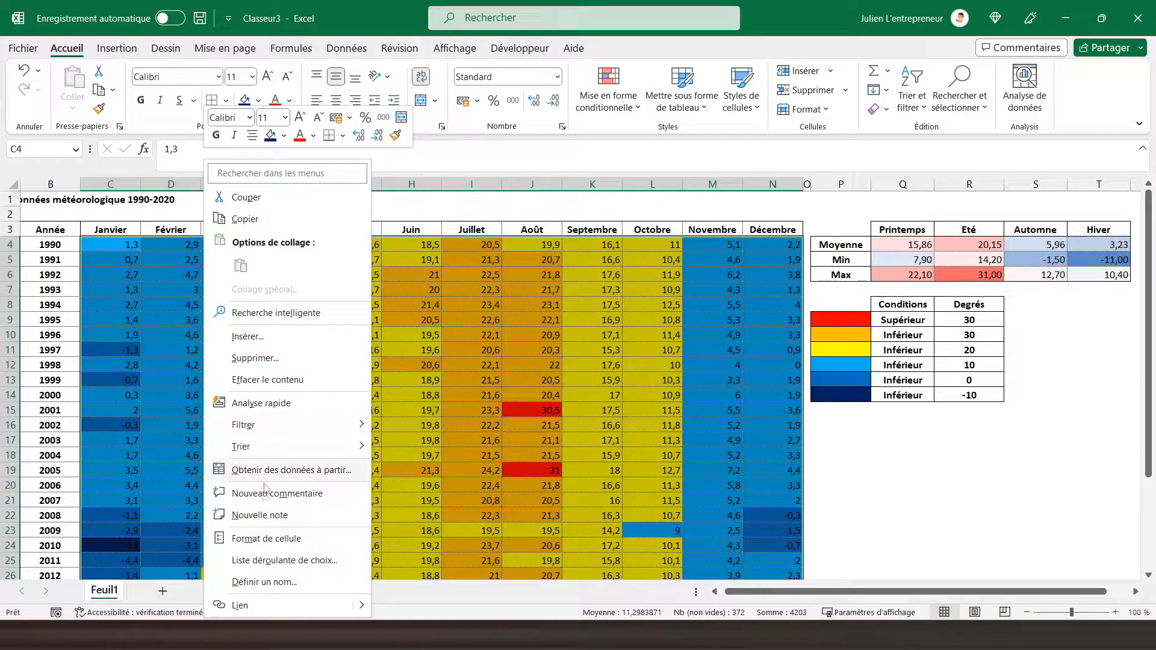
click(265, 540)
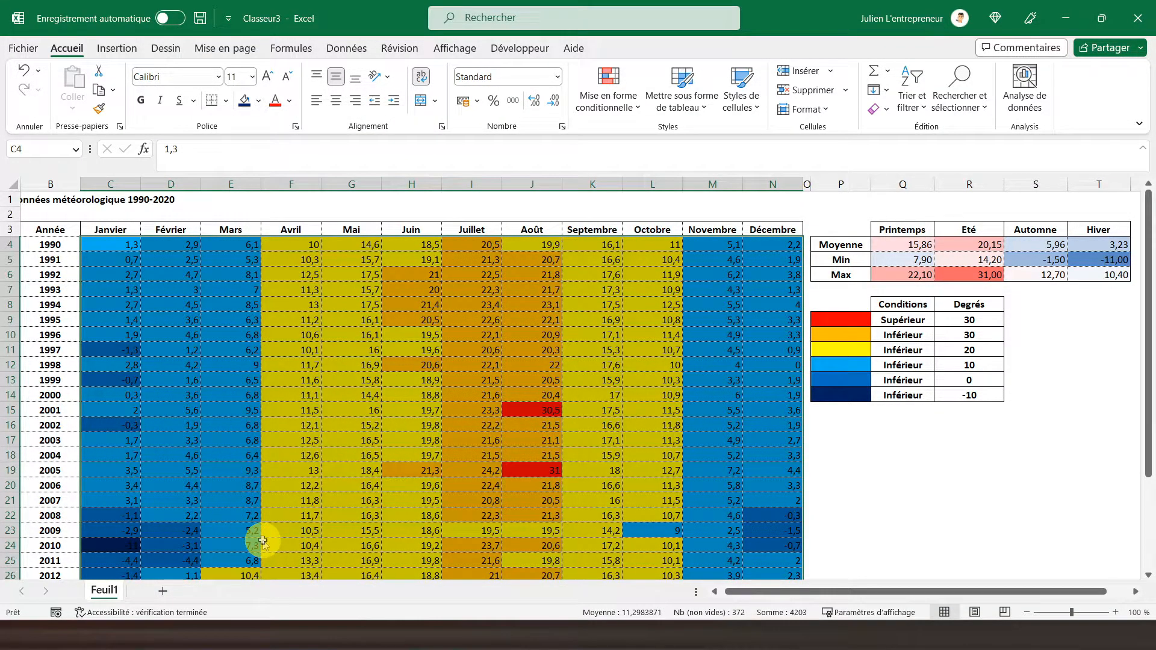
drag(274, 256, 396, 183)
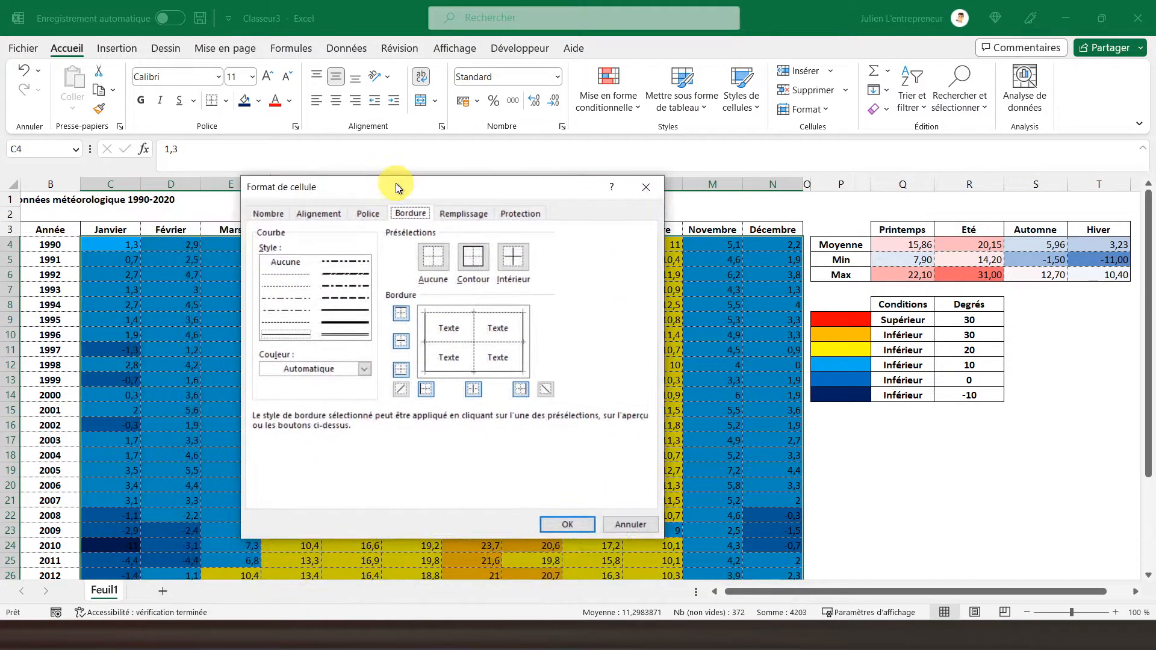
click(280, 214)
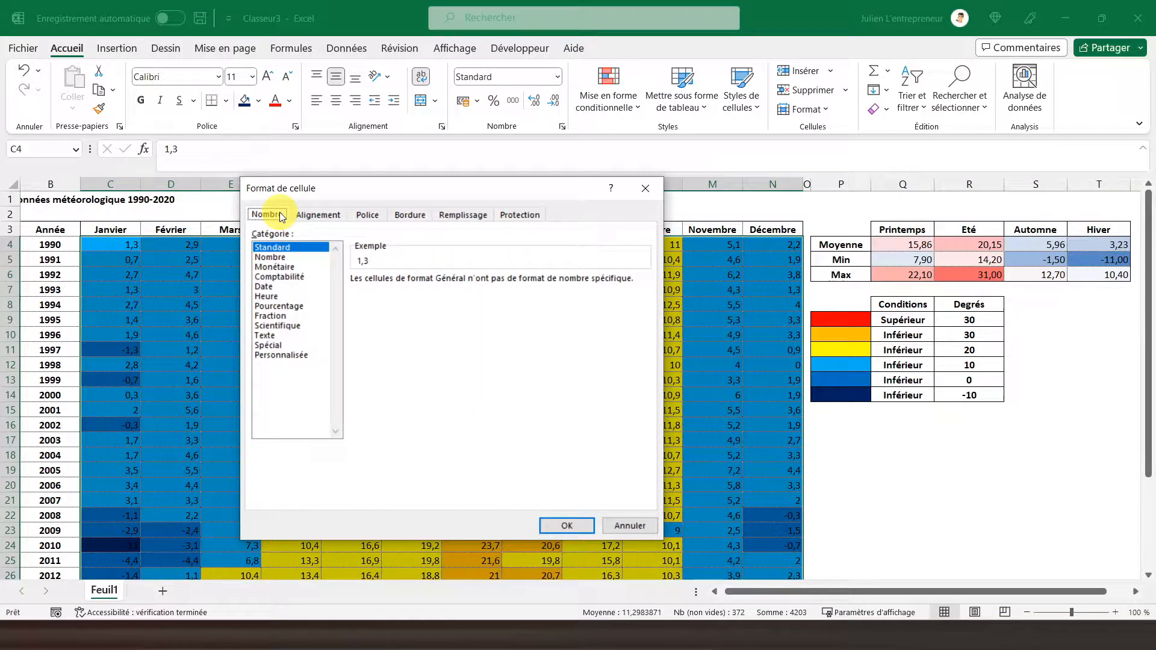
click(281, 356)
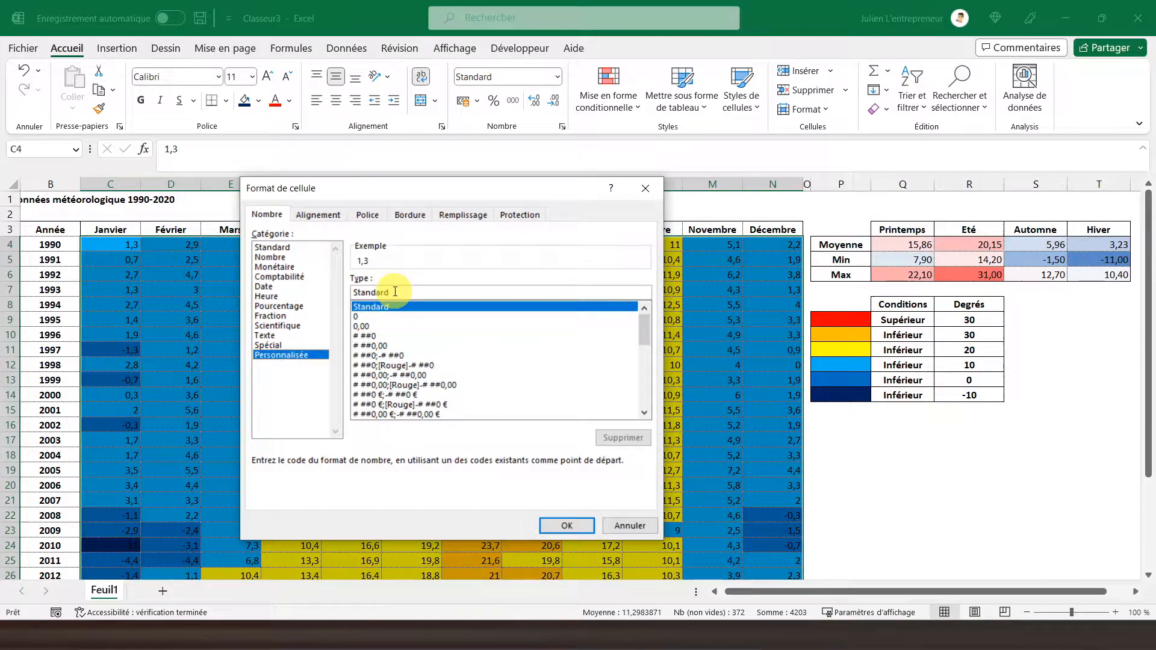
drag(391, 291, 352, 291)
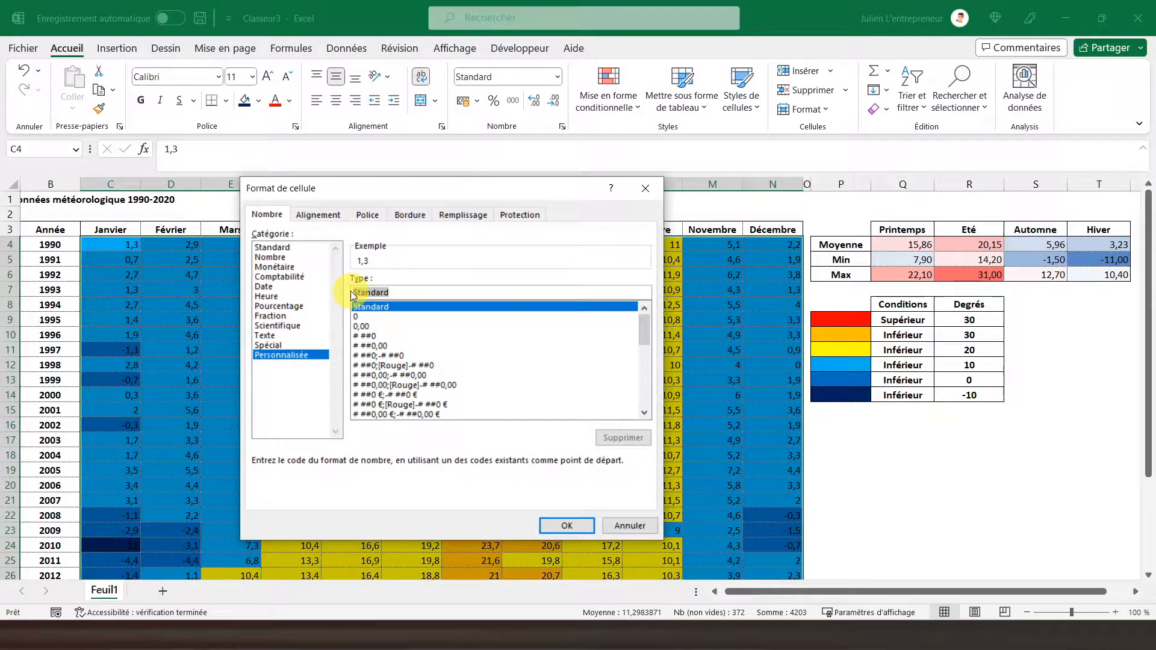
key(BackSpace)
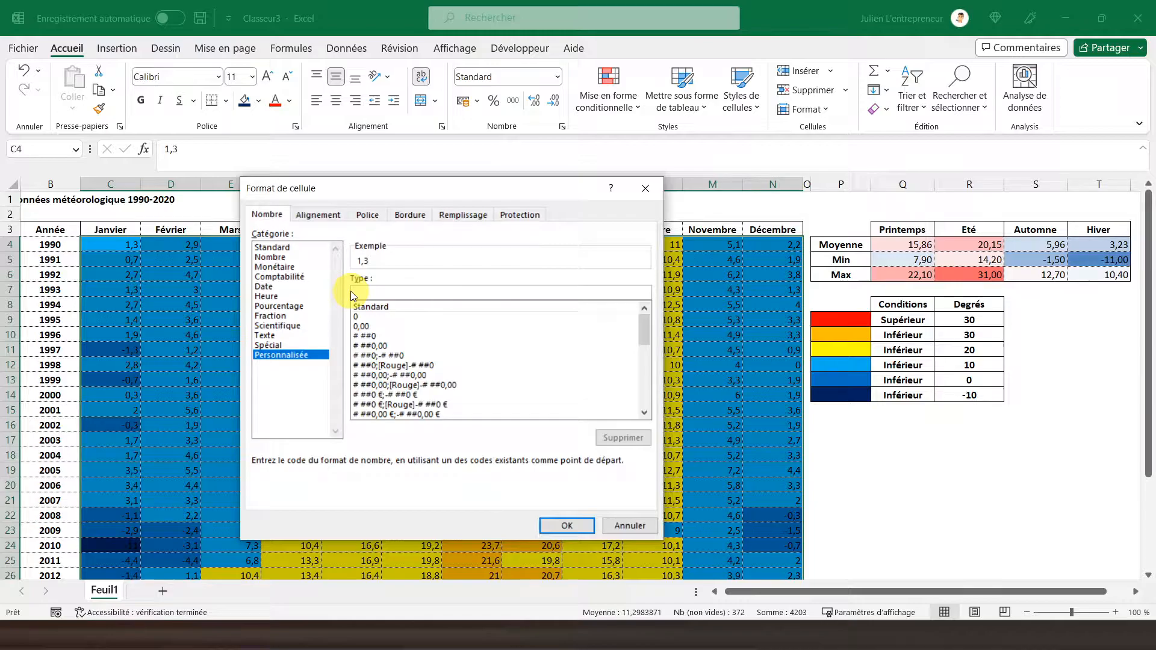
click(576, 525)
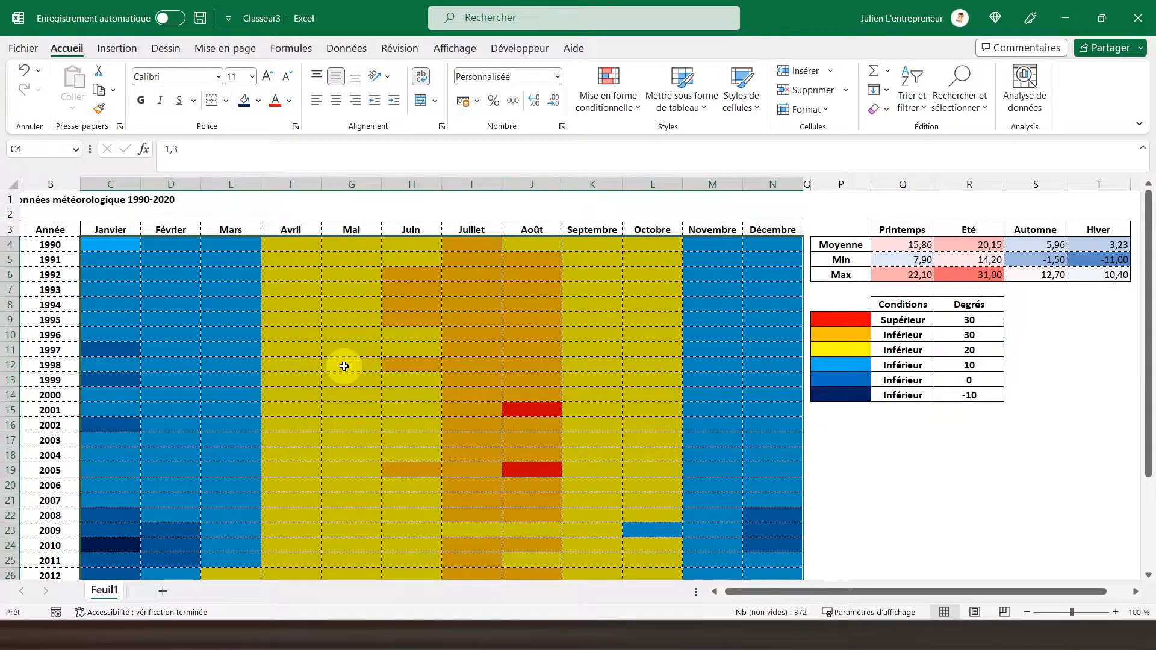
- Deselect the temperature range by selecting the title cell A1
scroll(344, 366, down, 5)
scroll(333, 370, up, 5)
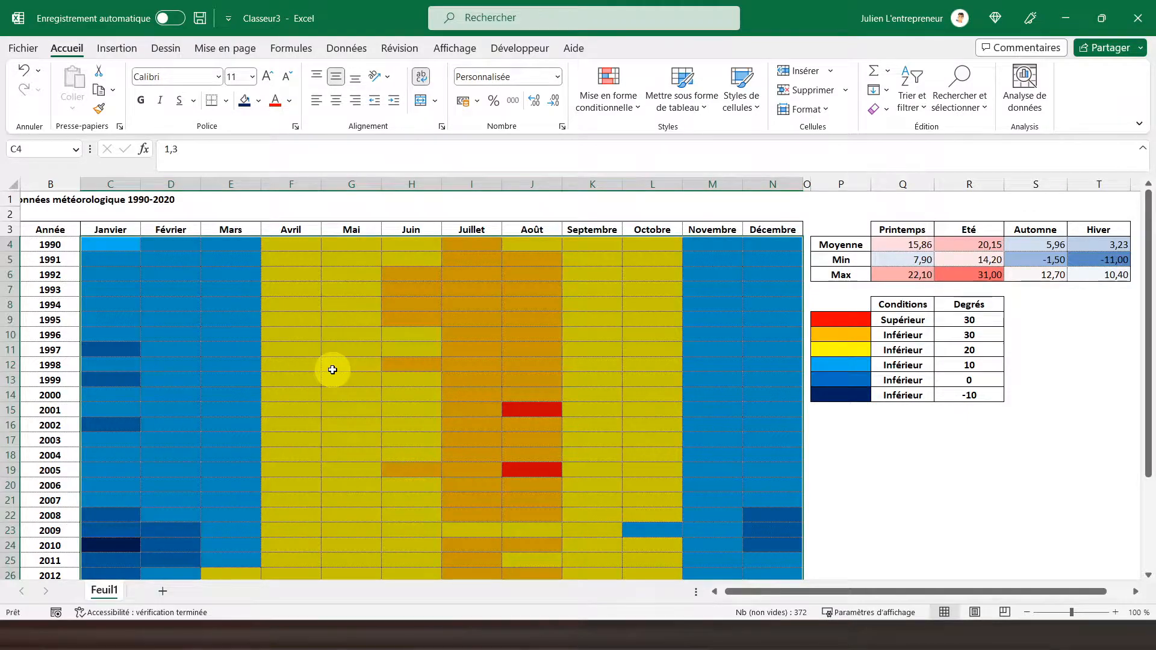
click(26, 201)
key(Left)
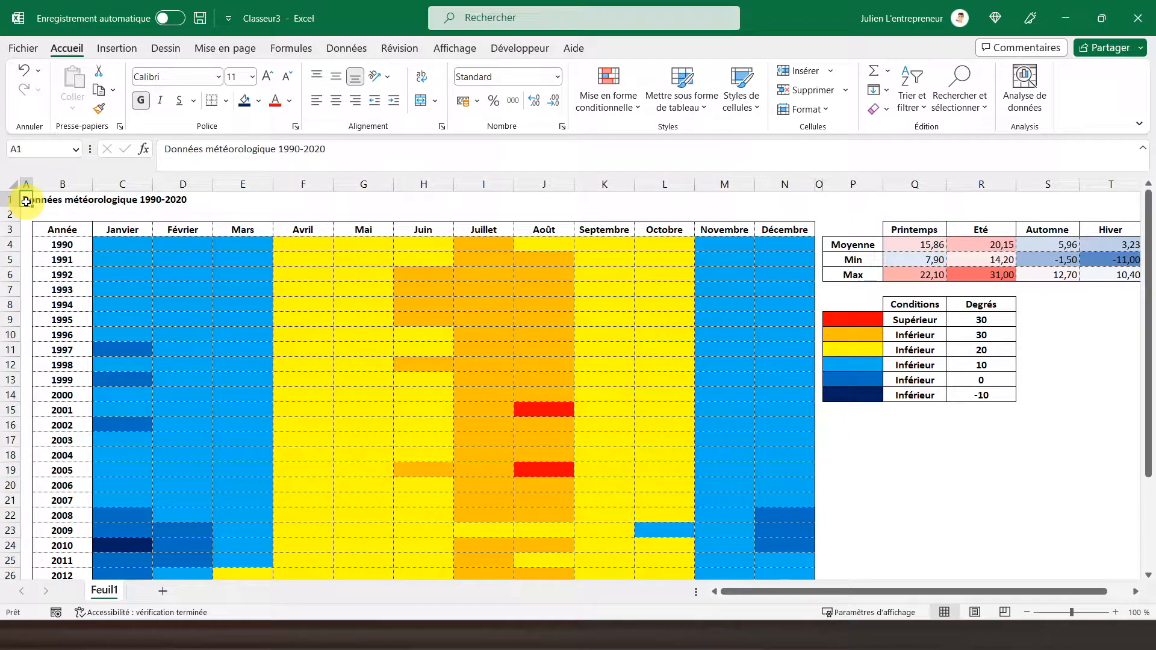